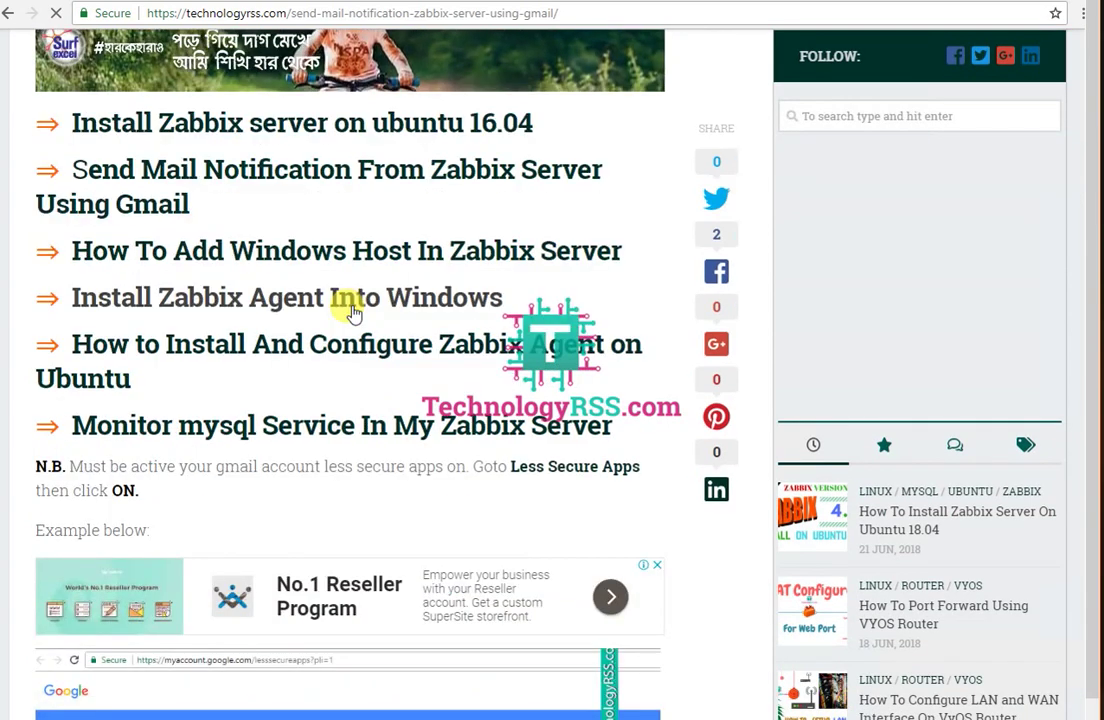
{"action": "scroll", "coordinate": [353, 312], "scroll_direction": "down", "scroll_amount": 4}
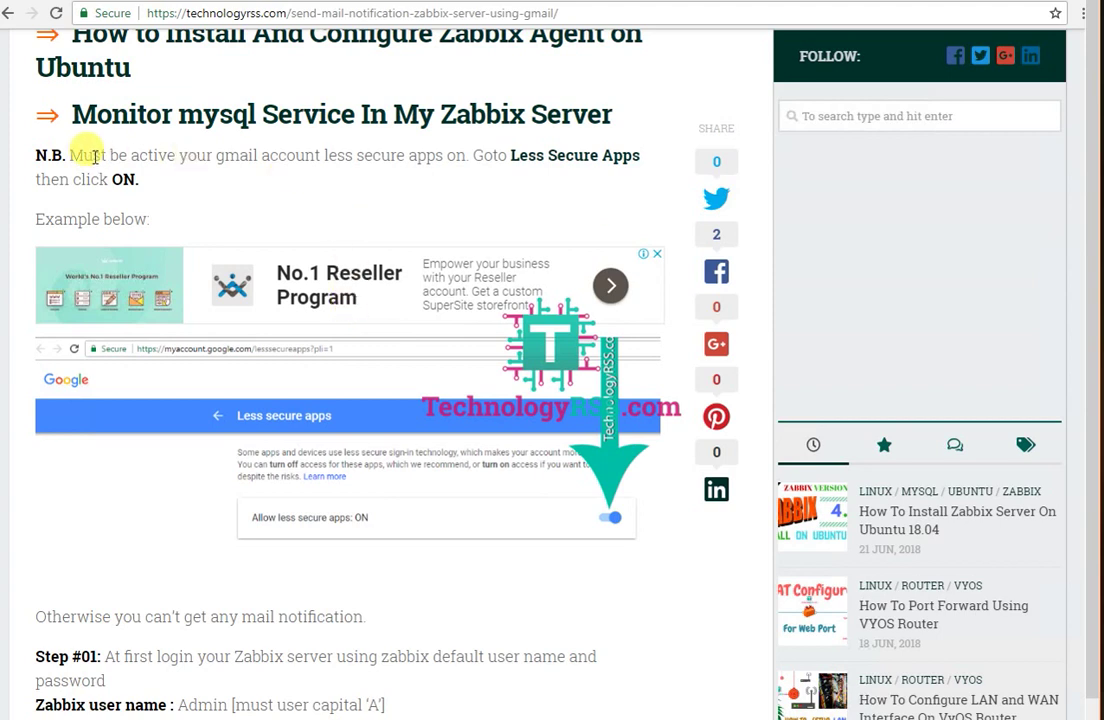
Step: Highlight the tutorial's less-secure-apps note and the Step #01 default Zabbix login details
{"action": "left_click_drag", "start_coordinate": [80, 155], "coordinate": [591, 155]}
{"action": "left_click_drag", "start_coordinate": [50, 179], "coordinate": [143, 180]}
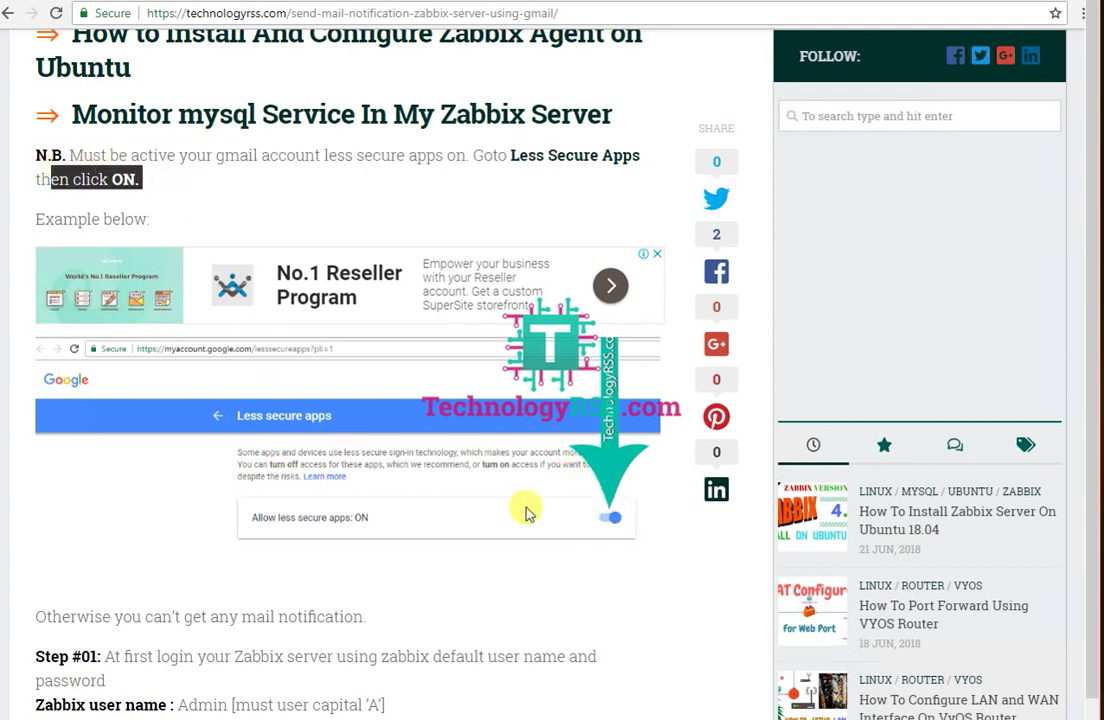
{"action": "scroll", "coordinate": [430, 500], "scroll_direction": "down", "scroll_amount": 3}
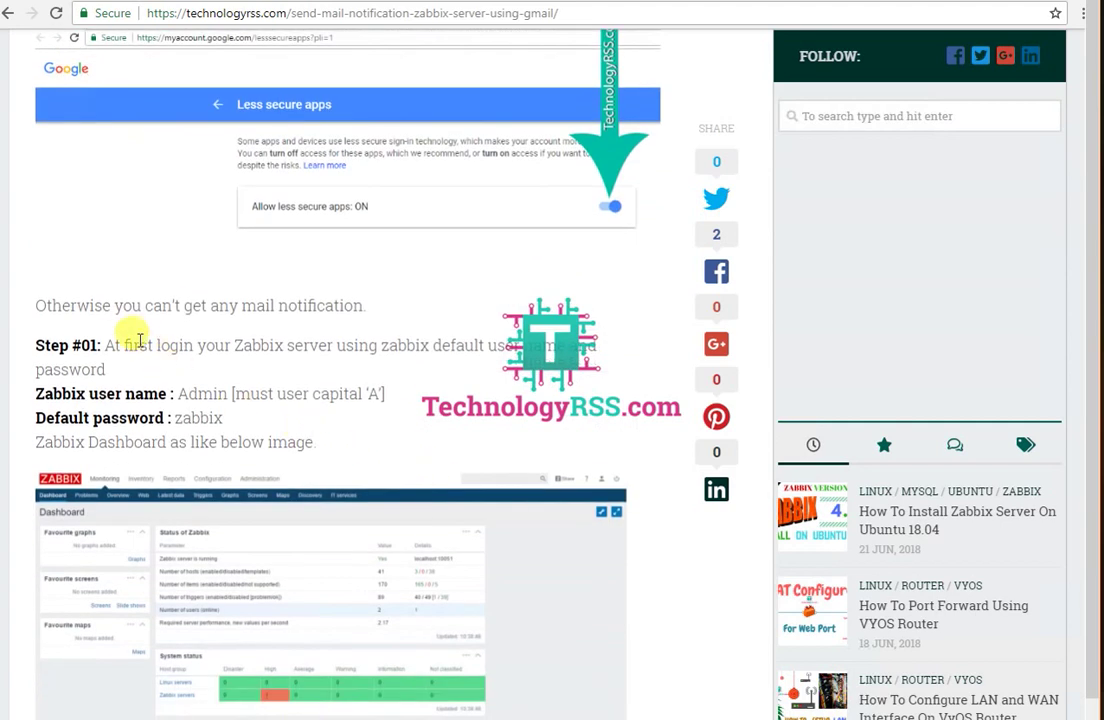
{"action": "left_click_drag", "start_coordinate": [115, 344], "coordinate": [464, 345]}
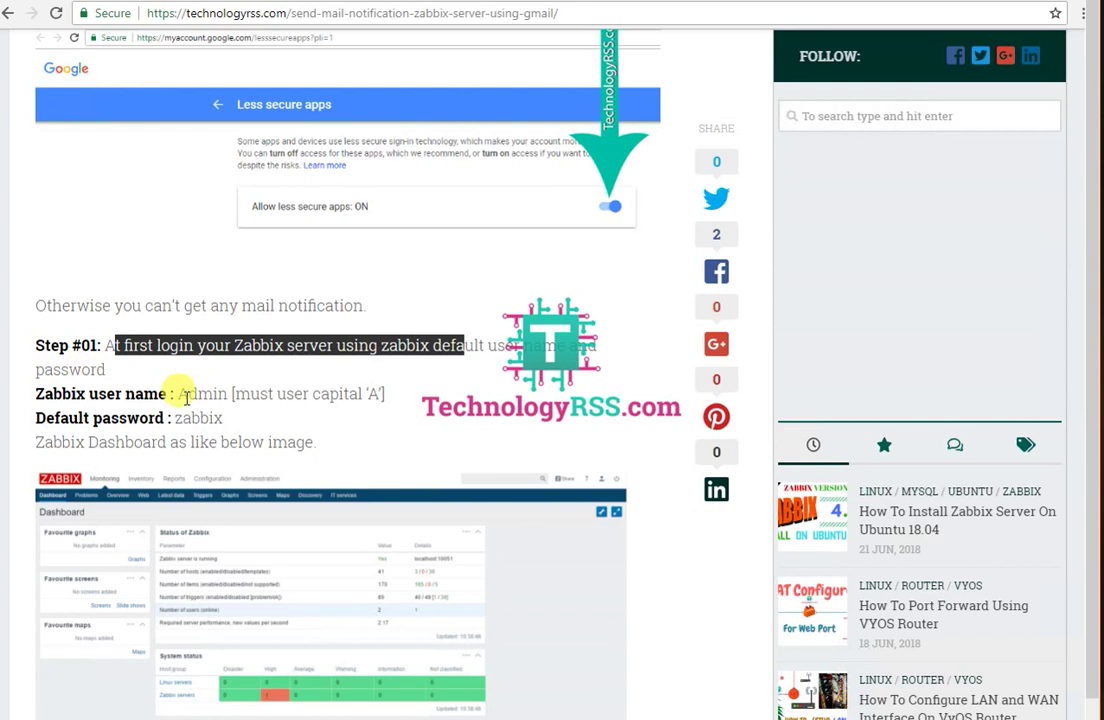
{"action": "left_click_drag", "start_coordinate": [186, 393], "coordinate": [441, 398]}
{"action": "left_click_drag", "start_coordinate": [168, 419], "coordinate": [271, 421]}
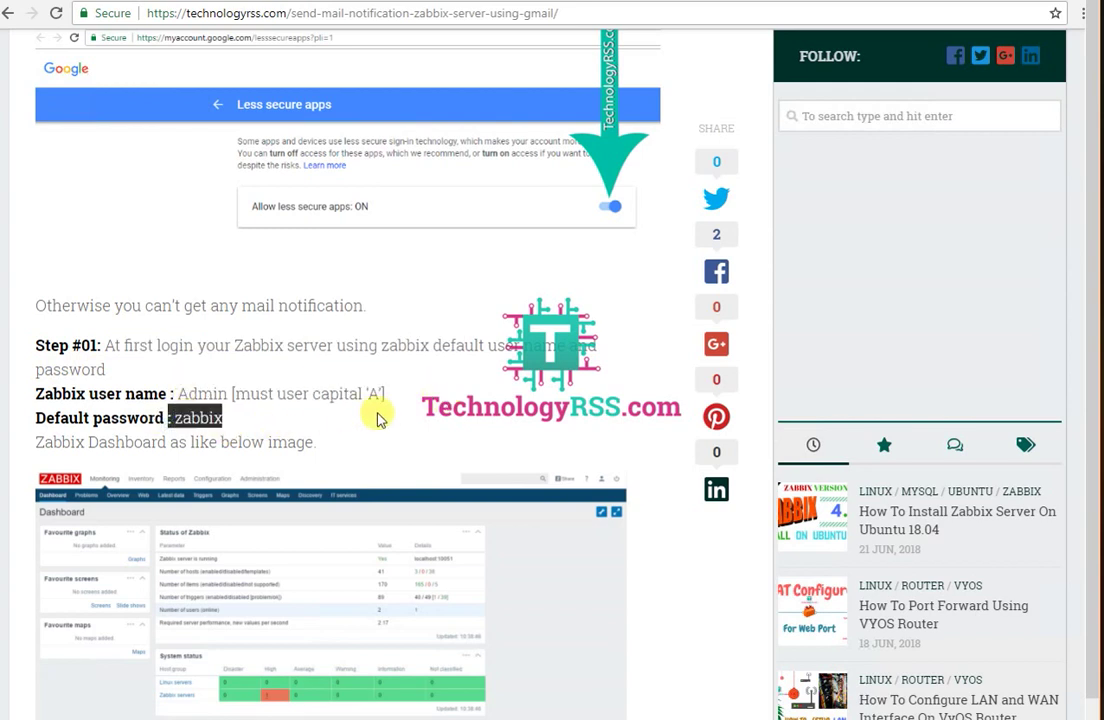
Step: Scroll to Step #02 and highlight its list of Gmail SMTP settings, then deselect
{"action": "scroll", "coordinate": [376, 415], "scroll_direction": "down", "scroll_amount": 2}
{"action": "scroll", "coordinate": [376, 413], "scroll_direction": "down", "scroll_amount": 3}
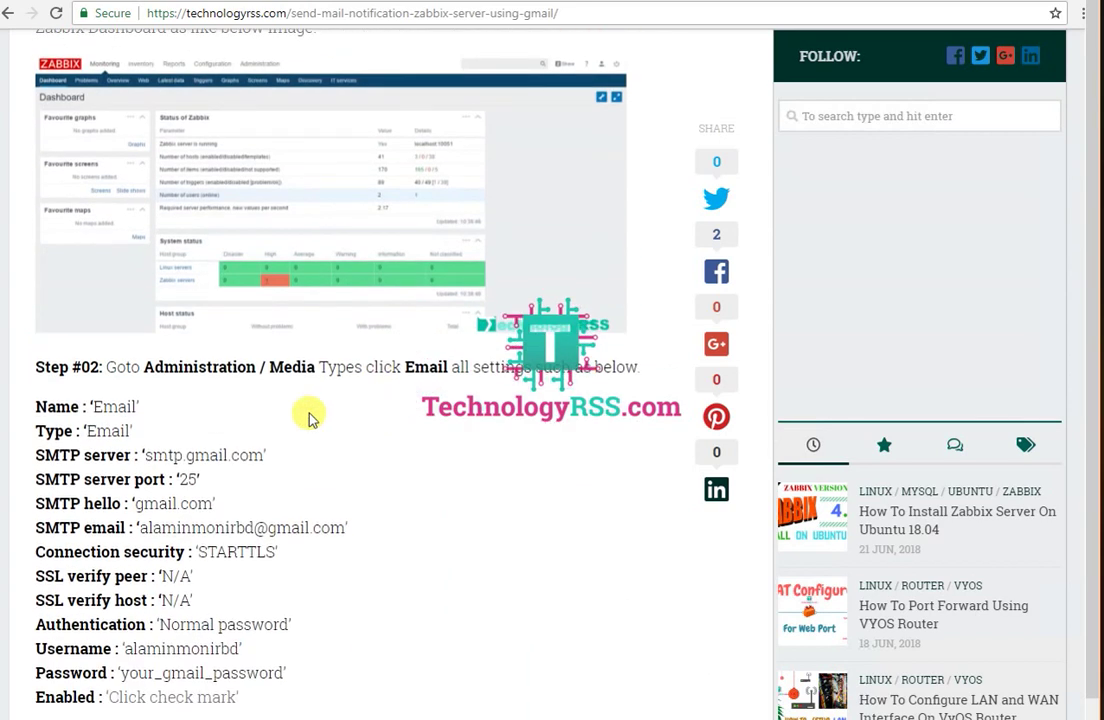
{"action": "left_click_drag", "start_coordinate": [132, 366], "coordinate": [459, 367]}
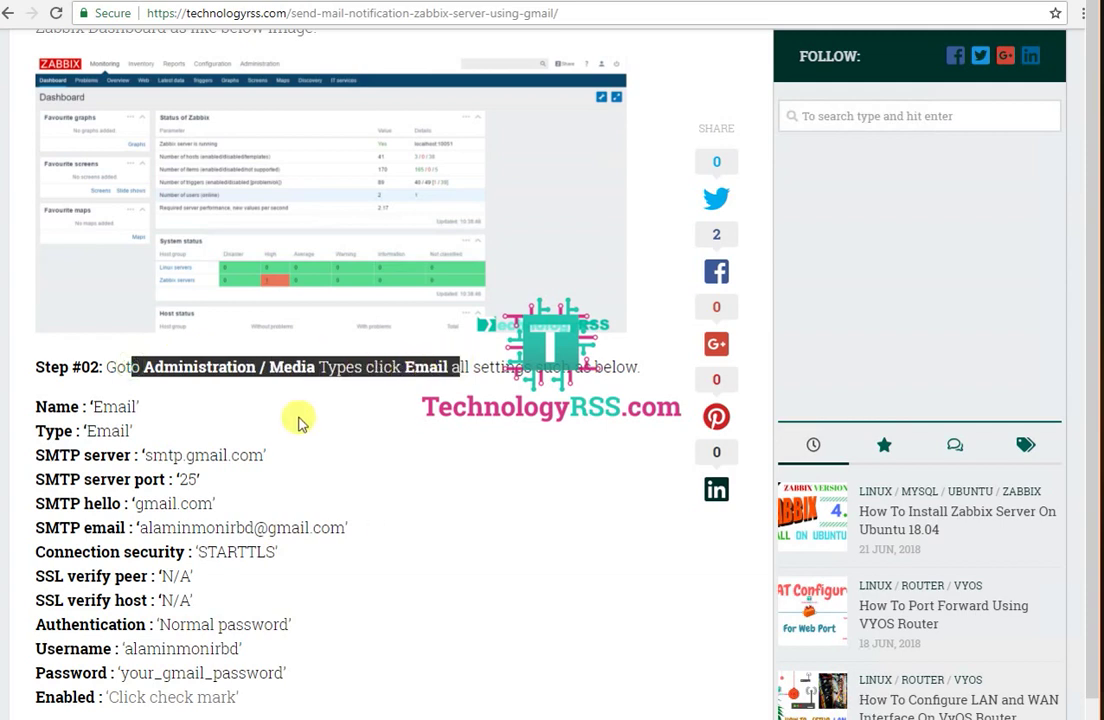
{"action": "scroll", "coordinate": [234, 436], "scroll_direction": "down", "scroll_amount": 1}
{"action": "left_click_drag", "start_coordinate": [36, 298], "coordinate": [278, 604]}
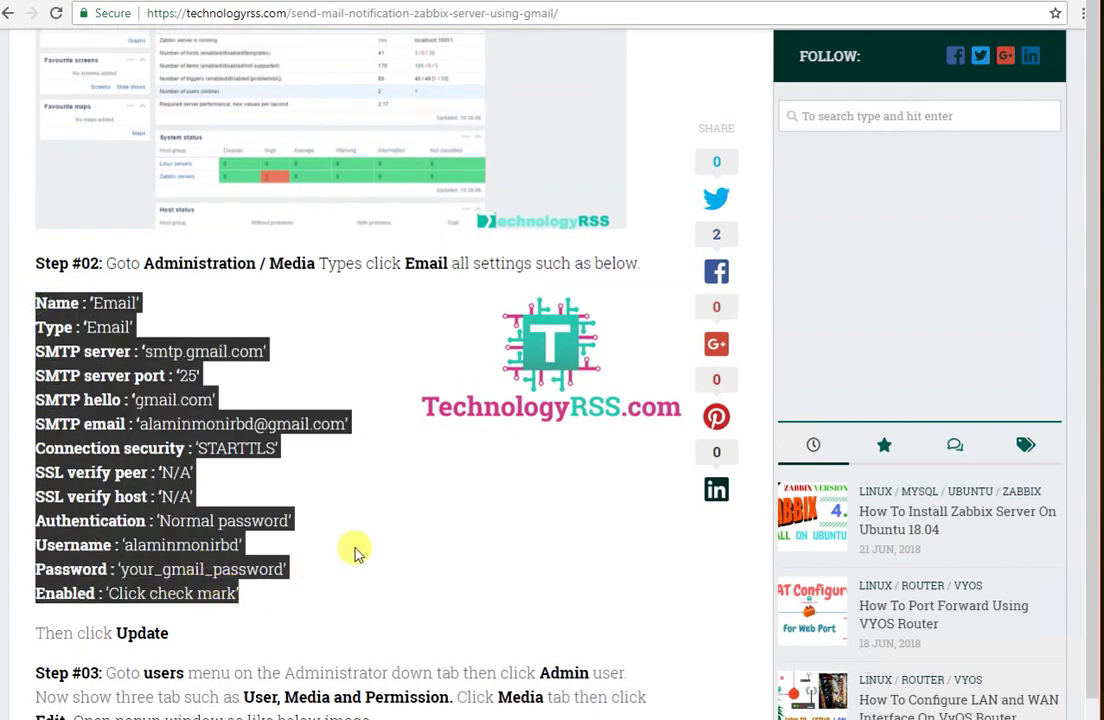
{"action": "left_click", "coordinate": [419, 513]}
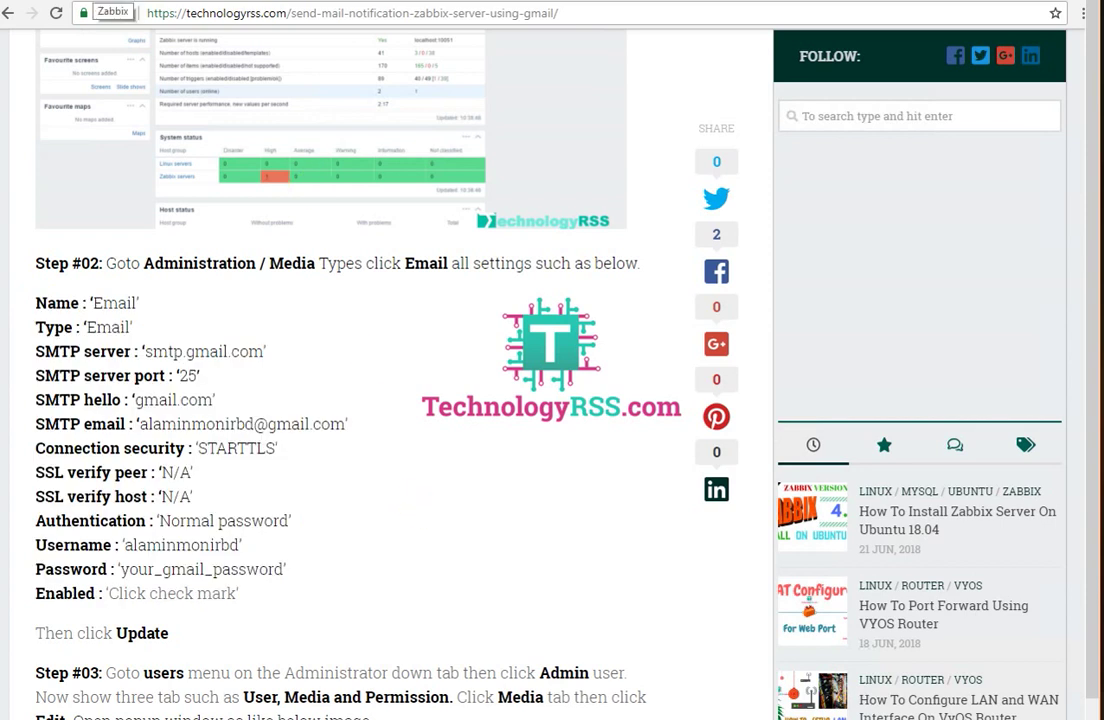
Step: Sign in to Zabbix with the saved Admin user name and password
{"action": "left_click", "coordinate": [108, 2]}
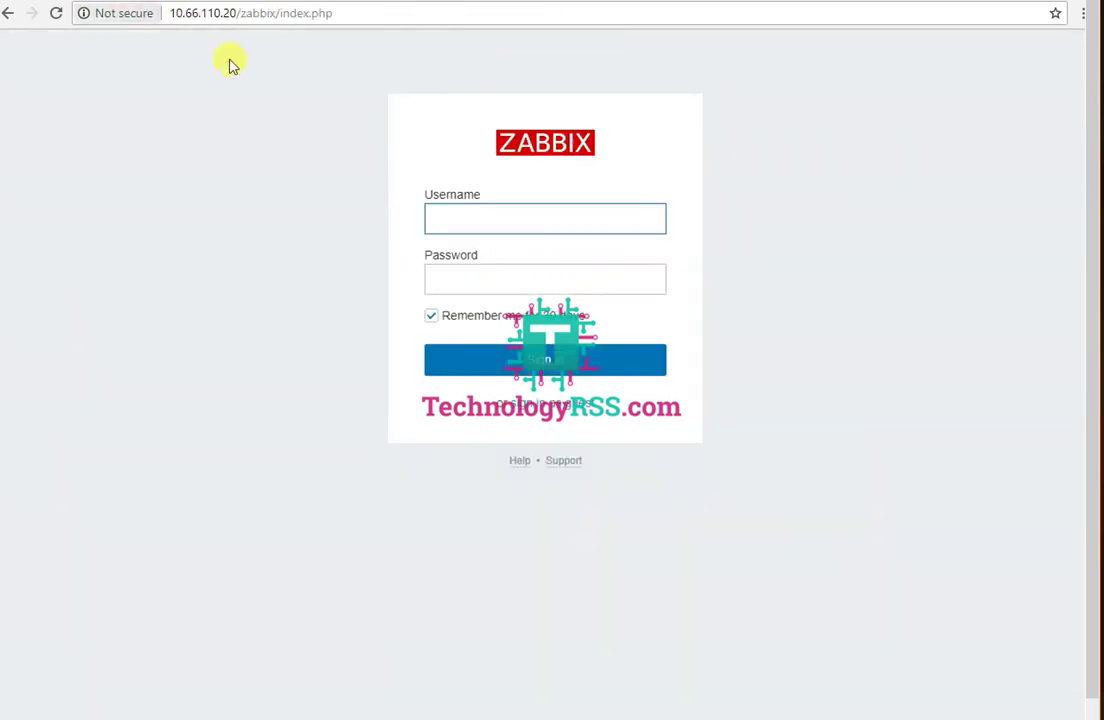
{"action": "left_click", "coordinate": [500, 220]}
{"action": "left_click", "coordinate": [480, 244]}
{"action": "left_click", "coordinate": [477, 279]}
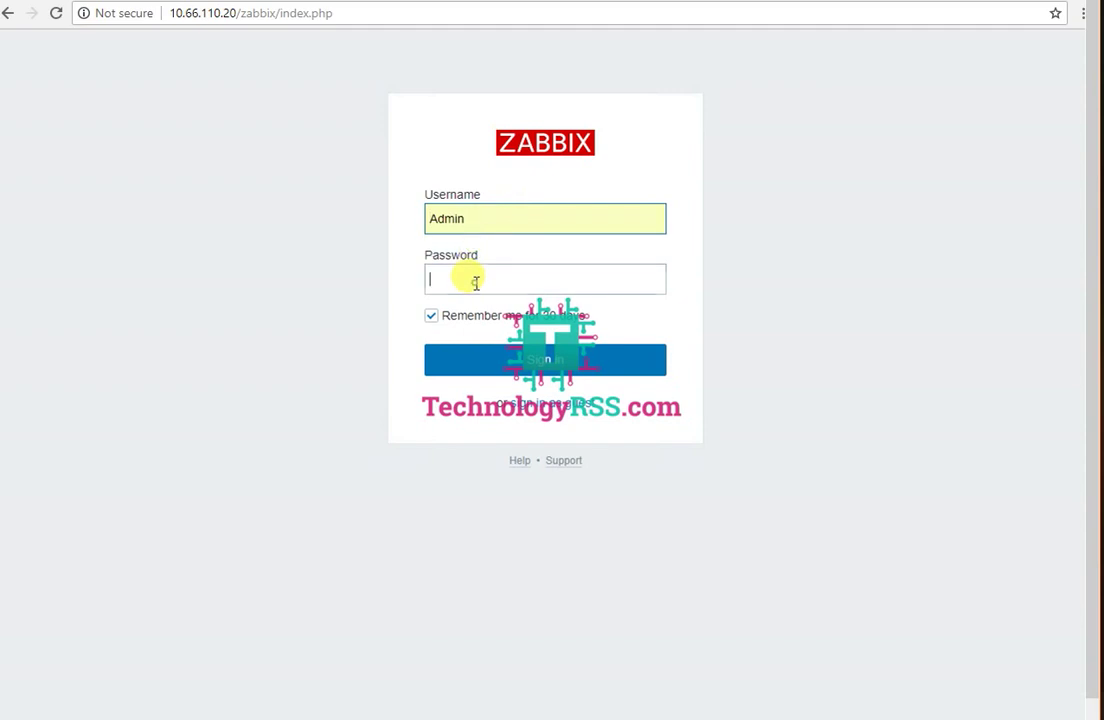
{"action": "key", "text": "Return"}
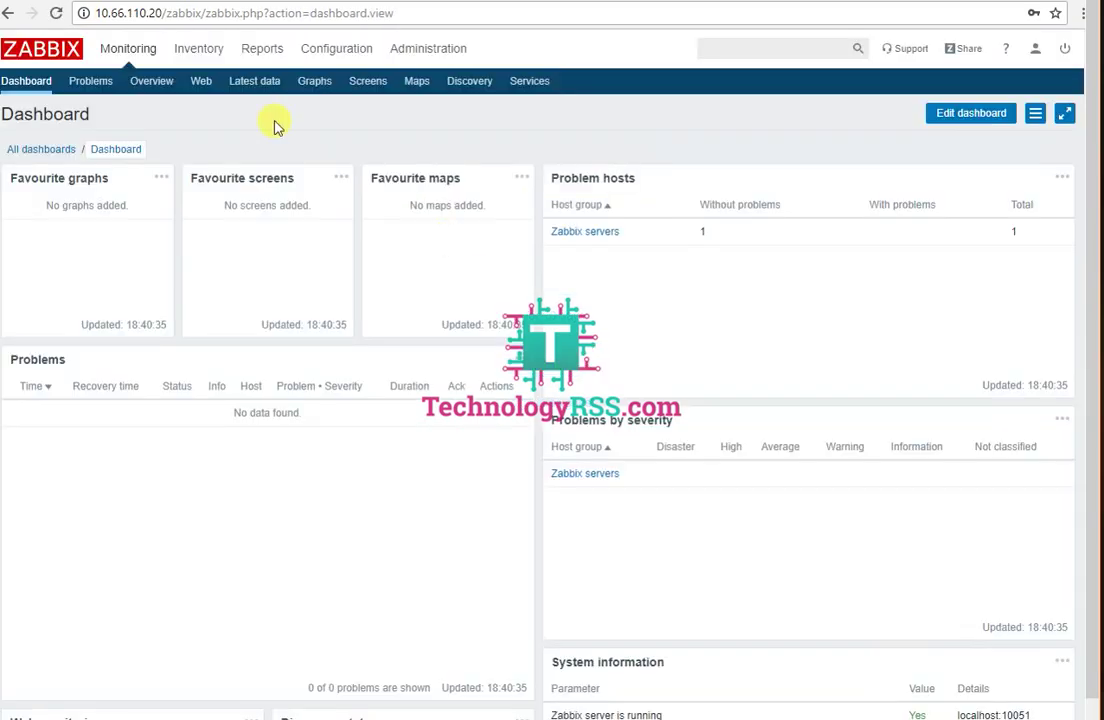
Step: Check Step #02's Administration and Email references in the tutorial, then return to the dashboard
{"action": "key", "text": "ctrl+Tab"}
{"action": "left_click_drag", "start_coordinate": [143, 263], "coordinate": [270, 258]}
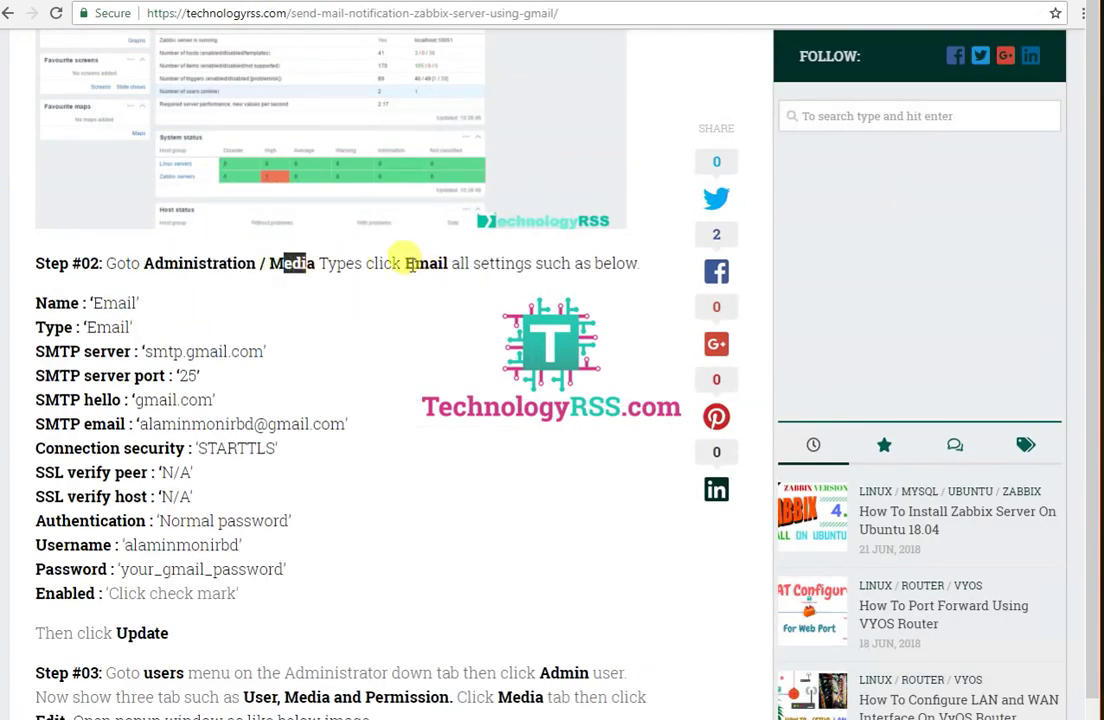
{"action": "left_click_drag", "start_coordinate": [406, 262], "coordinate": [464, 262]}
{"action": "key", "text": "ctrl+Tab"}
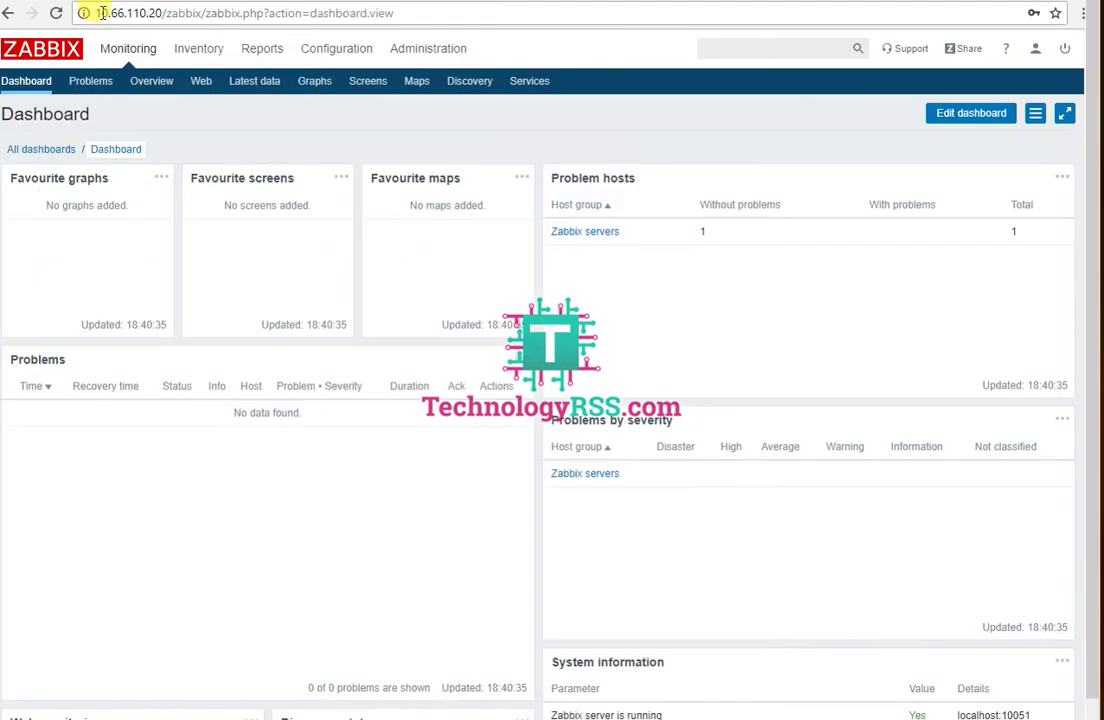
Step: Open Administration > Media types, glance at Create media type, and return to the list
{"action": "mouse_move", "coordinate": [401, 49]}
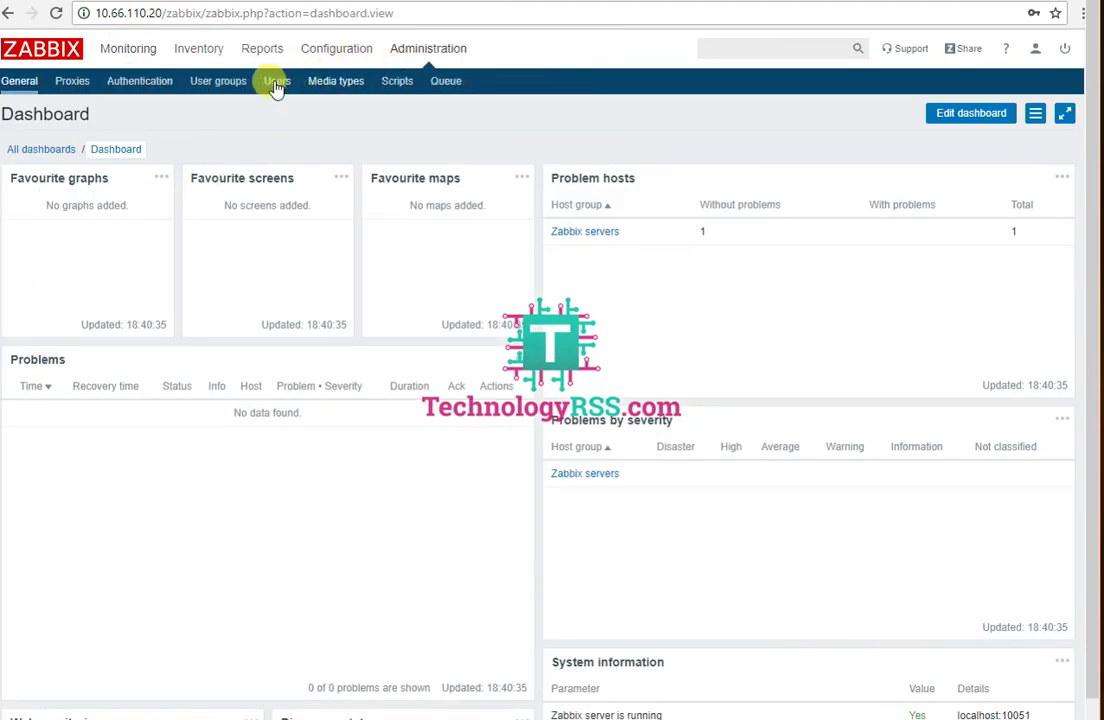
{"action": "left_click", "coordinate": [334, 86]}
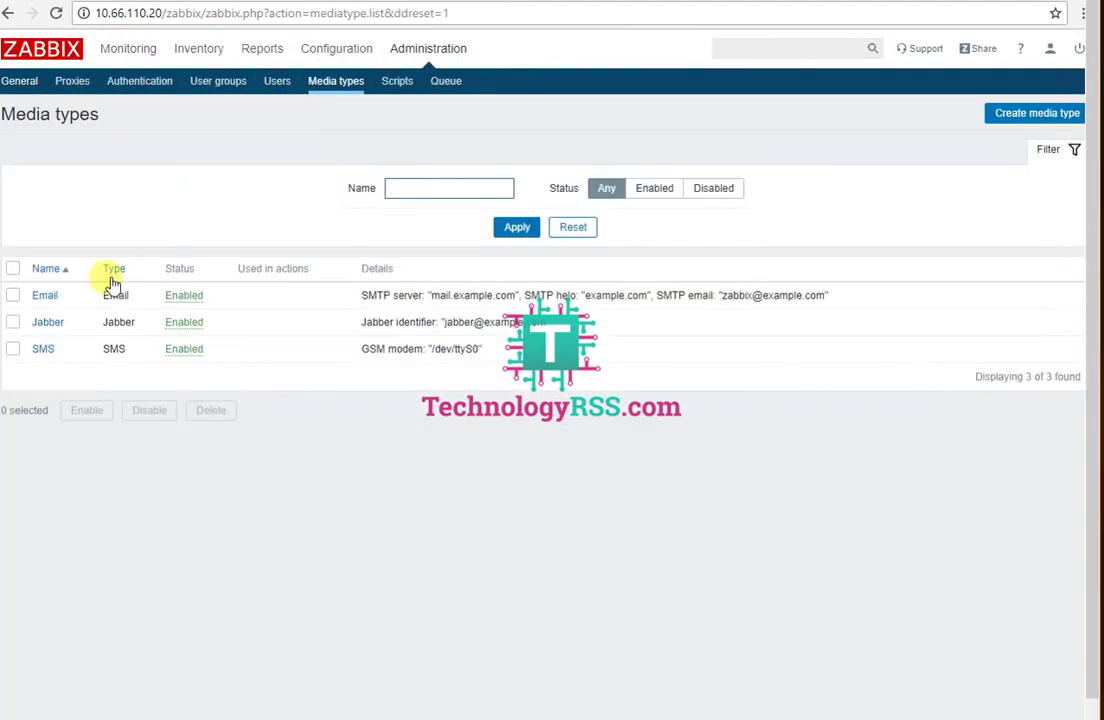
{"action": "left_click", "coordinate": [1020, 114]}
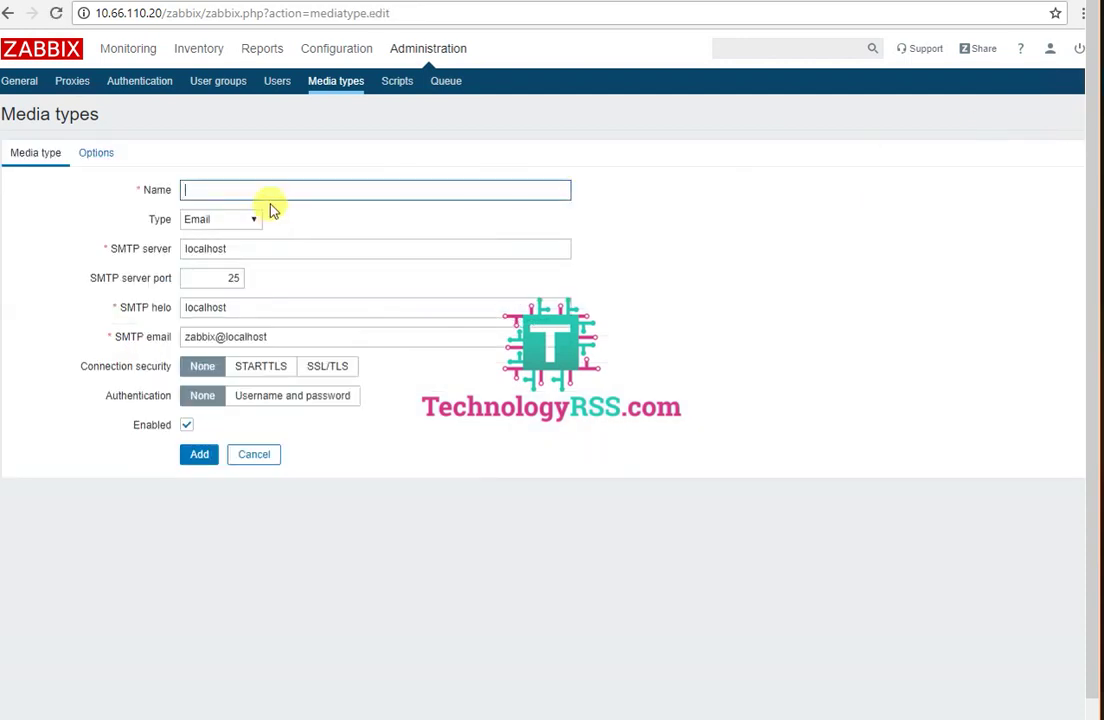
{"action": "left_click", "coordinate": [322, 87]}
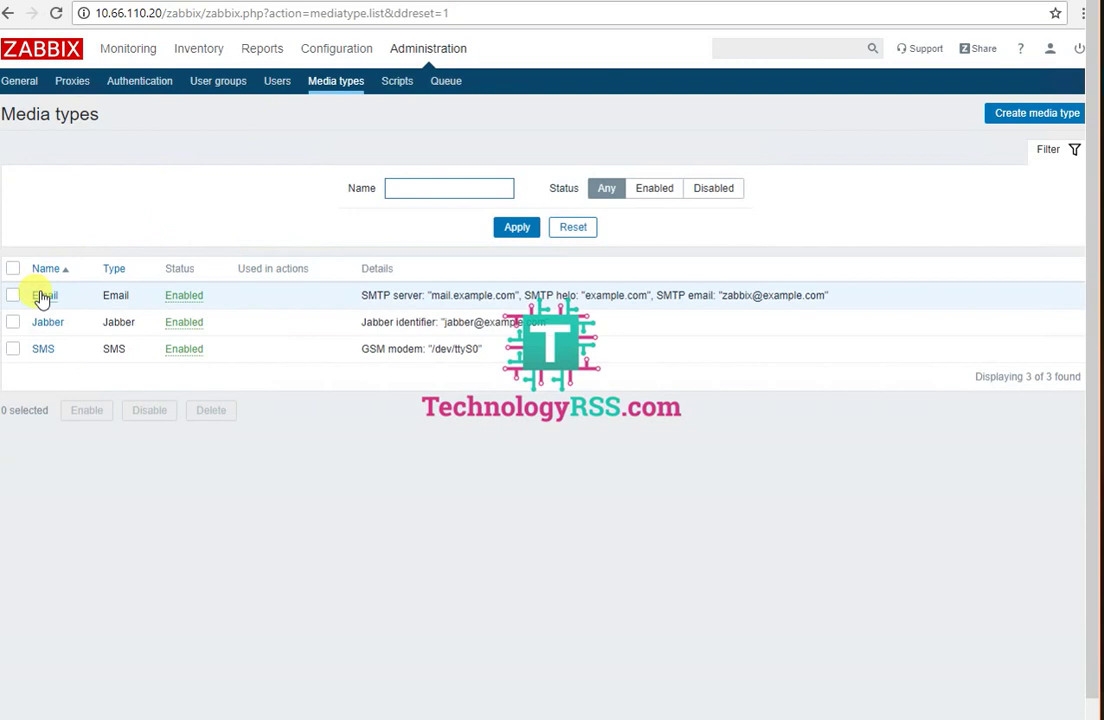
Step: Open the Email media type and set its SMTP server to smtp.gmail.com
{"action": "left_click", "coordinate": [44, 296]}
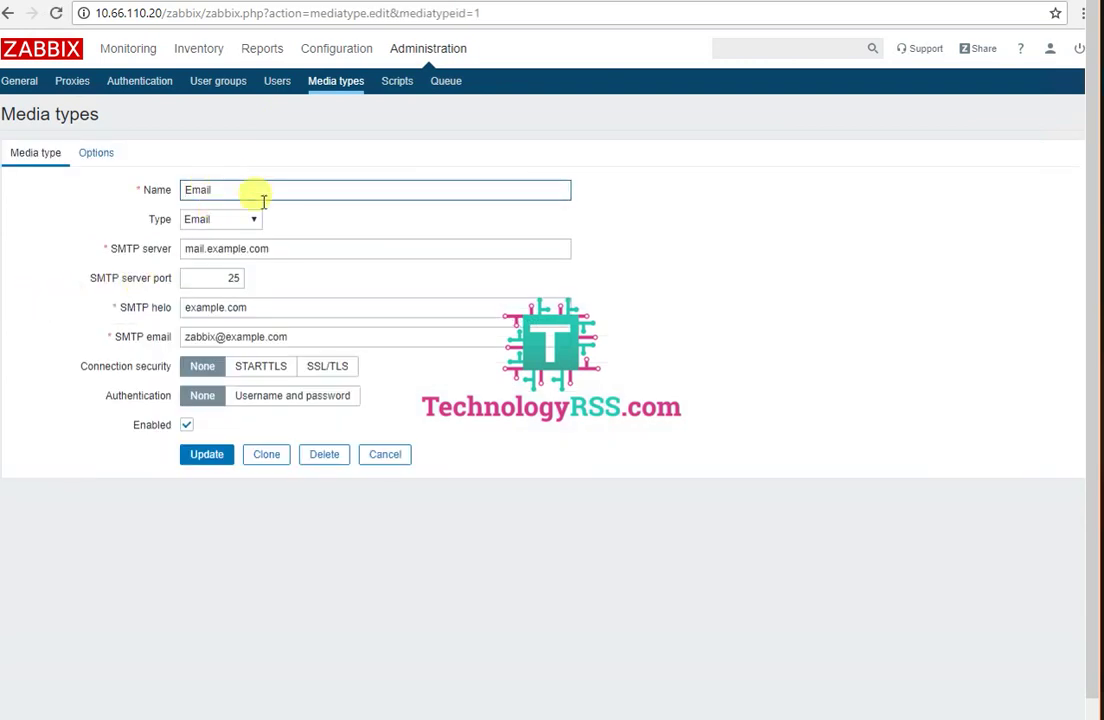
{"action": "left_click_drag", "start_coordinate": [110, 250], "coordinate": [172, 256]}
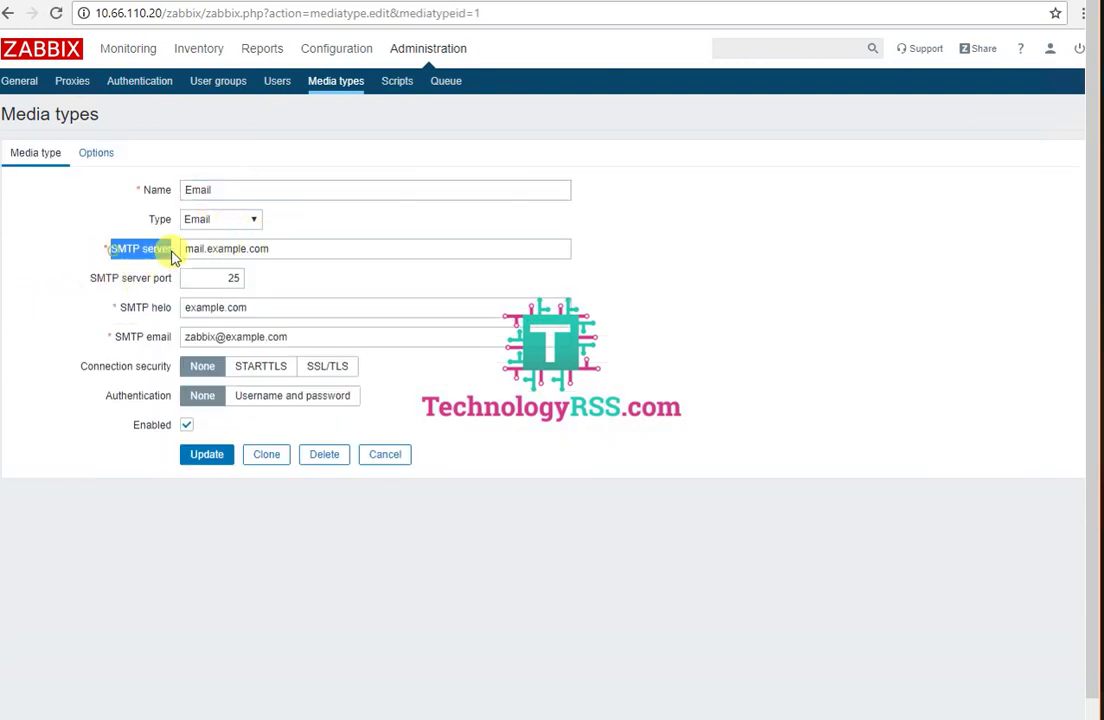
{"action": "key", "text": "ctrl+Tab"}
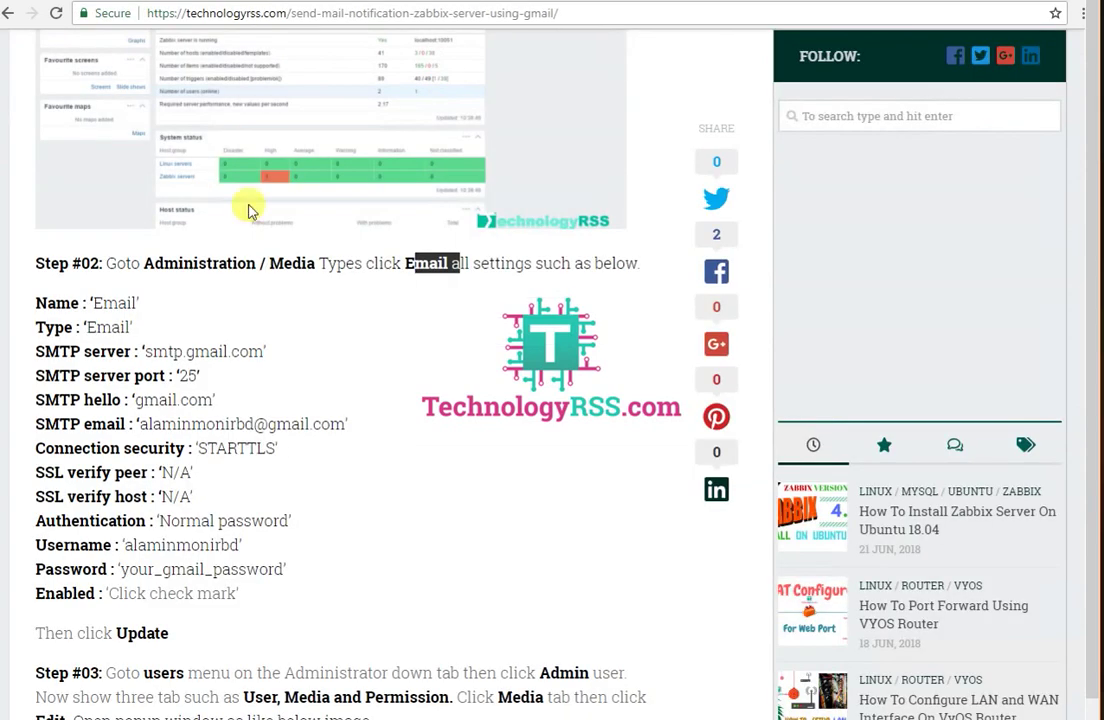
{"action": "left_click_drag", "start_coordinate": [146, 350], "coordinate": [286, 358]}
{"action": "key", "text": "ctrl+c"}
{"action": "key", "text": "ctrl+Tab"}
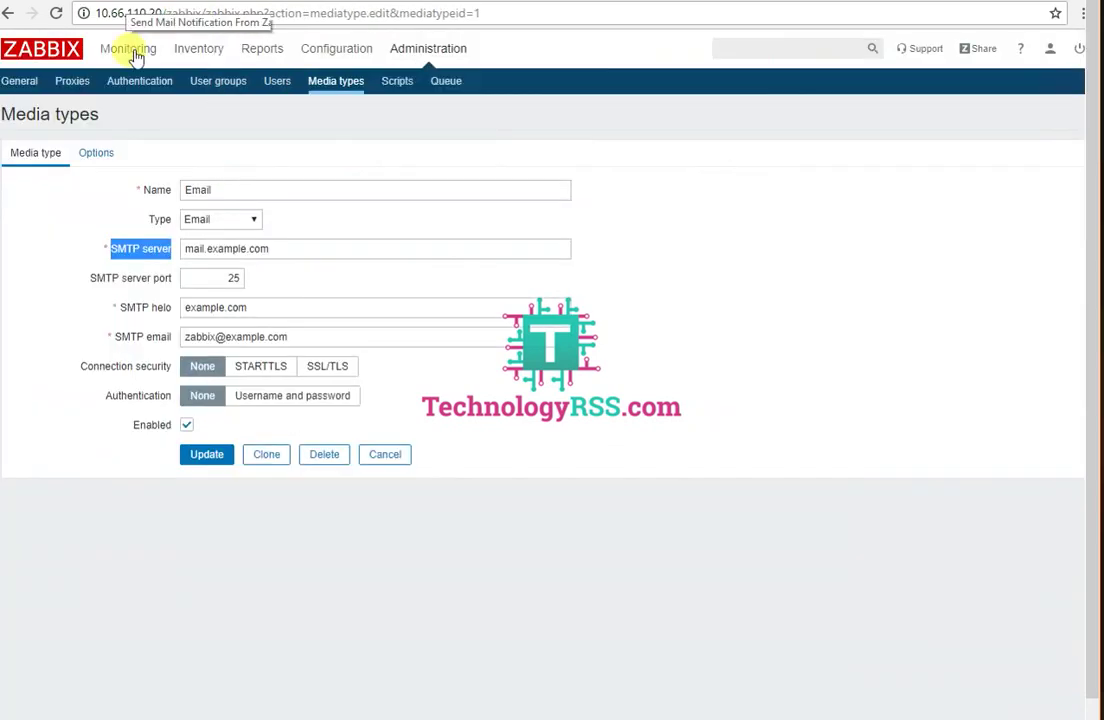
{"action": "left_click", "coordinate": [305, 248]}
{"action": "left_click_drag", "start_coordinate": [305, 248], "coordinate": [197, 283]}
{"action": "key", "text": "ctrl+v"}
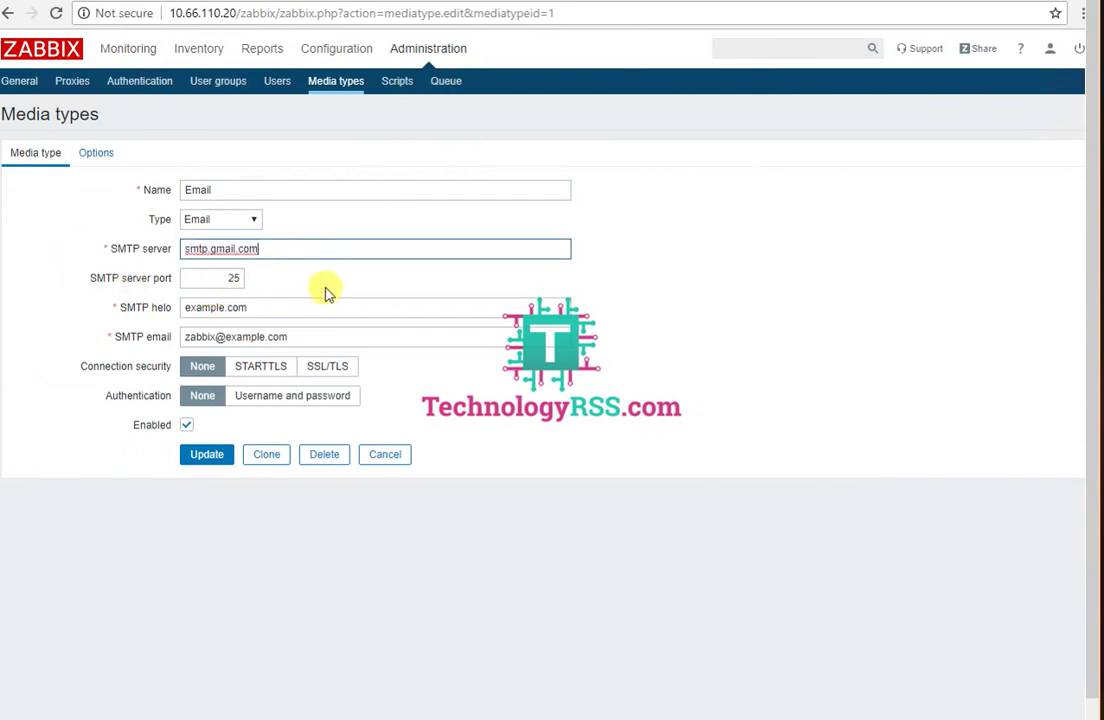
Step: Set the SMTP helo to gmail.com, copied from the tutorial
{"action": "left_click", "coordinate": [221, 6]}
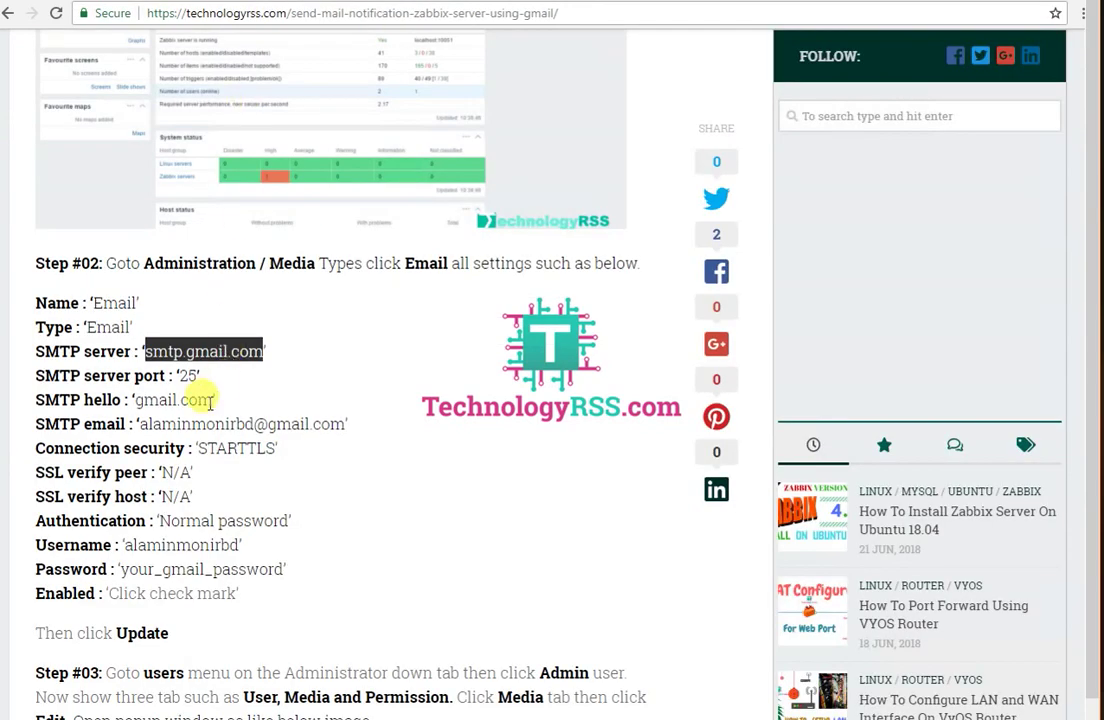
{"action": "left_click_drag", "start_coordinate": [135, 400], "coordinate": [213, 400]}
{"action": "key", "text": "ctrl+c"}
{"action": "left_click", "coordinate": [118, 4]}
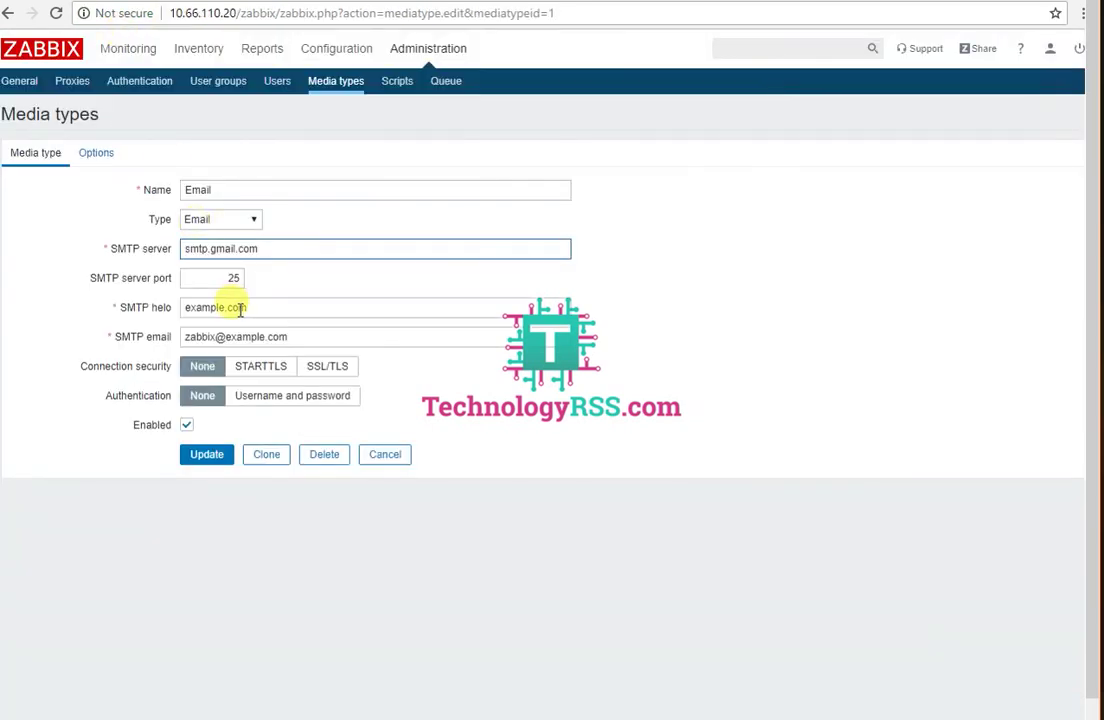
{"action": "left_click_drag", "start_coordinate": [277, 306], "coordinate": [128, 320]}
{"action": "key", "text": "ctrl+v"}
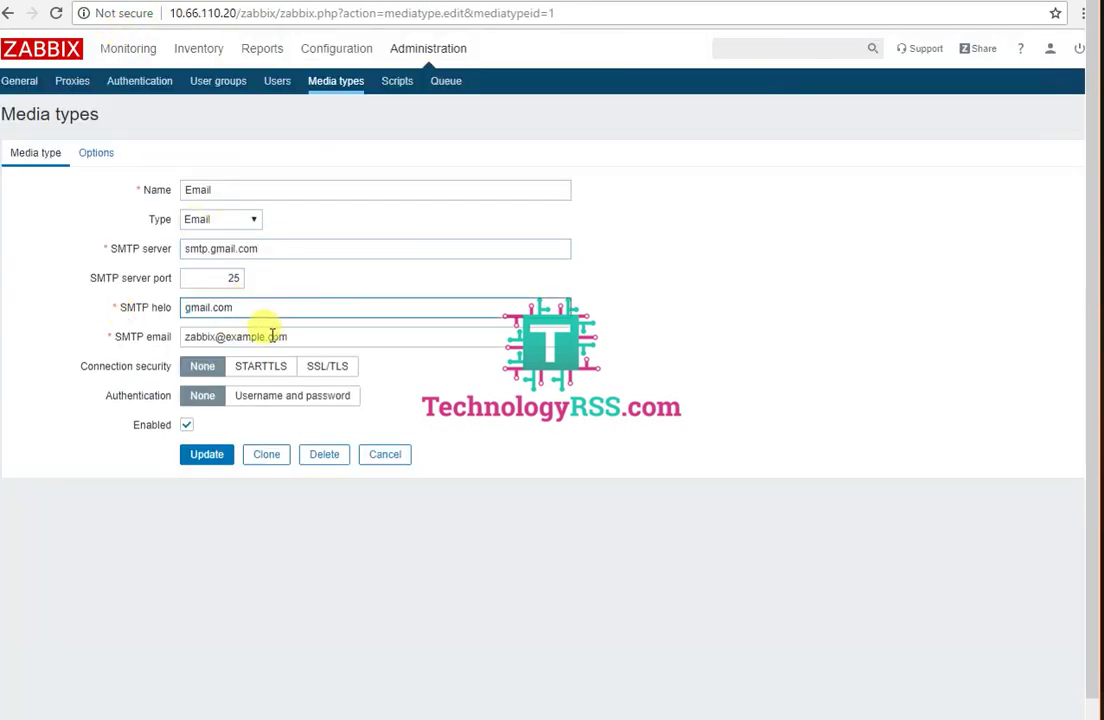
Step: Use the Gmail address as SMTP email and login username, with username-and-password authentication
{"action": "left_click_drag", "start_coordinate": [323, 337], "coordinate": [62, 338]}
{"action": "left_click", "coordinate": [210, 4]}
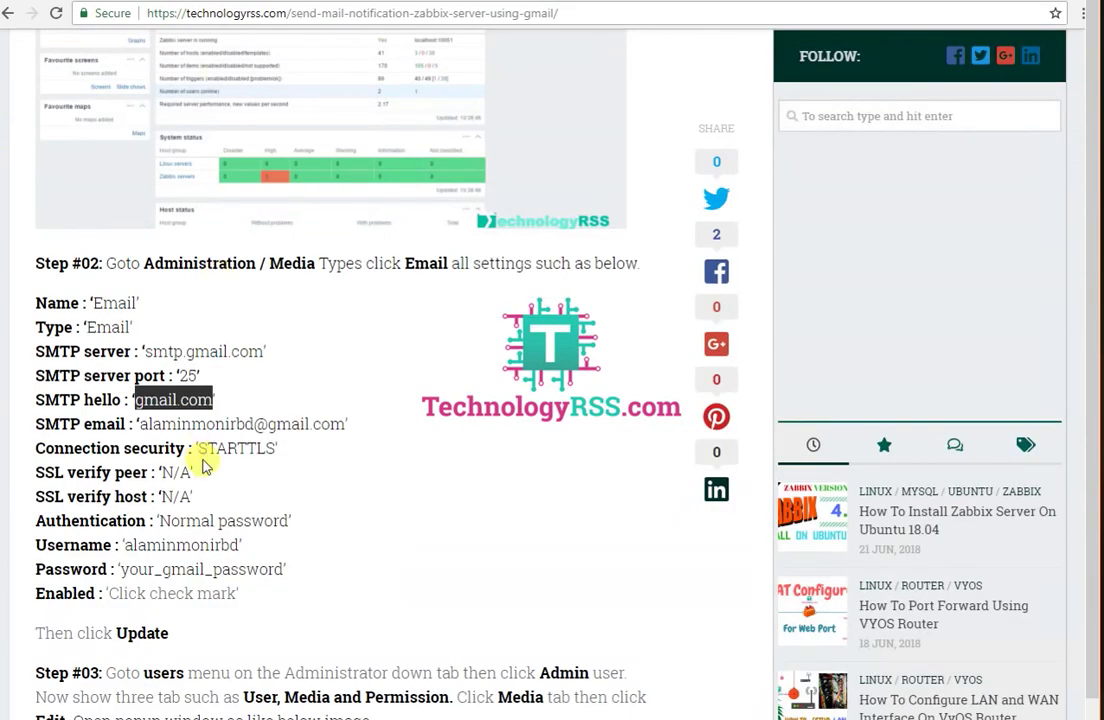
{"action": "left_click_drag", "start_coordinate": [138, 424], "coordinate": [347, 426]}
{"action": "key", "text": "ctrl+c"}
{"action": "left_click", "coordinate": [118, 4]}
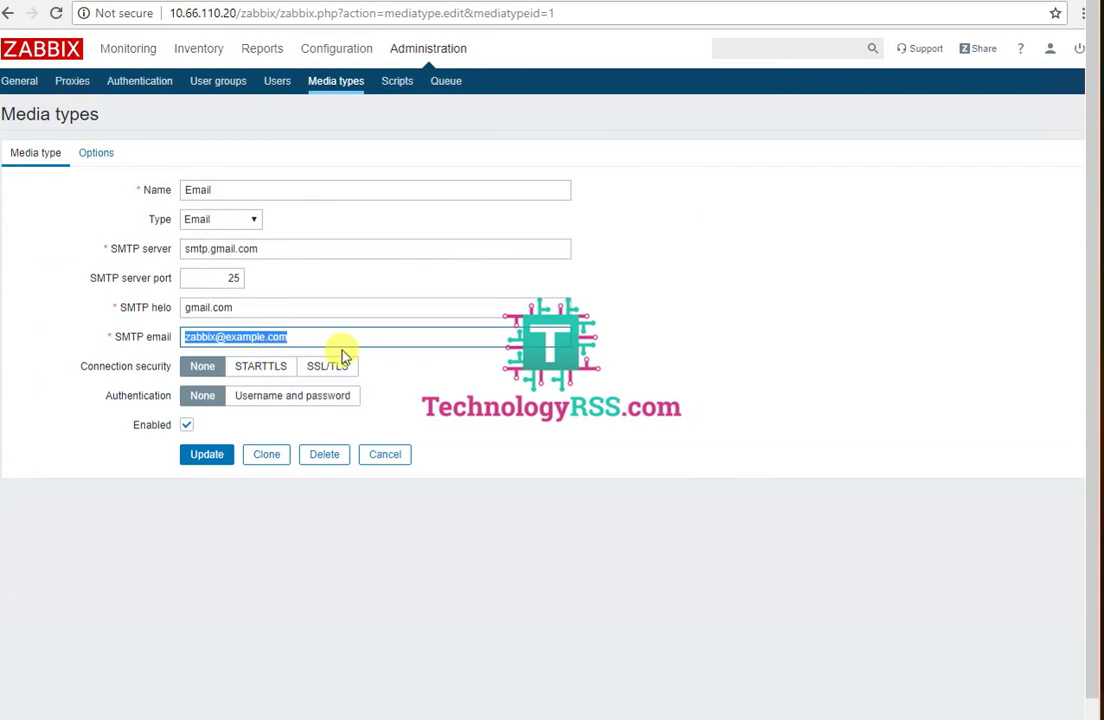
{"action": "left_click", "coordinate": [257, 400]}
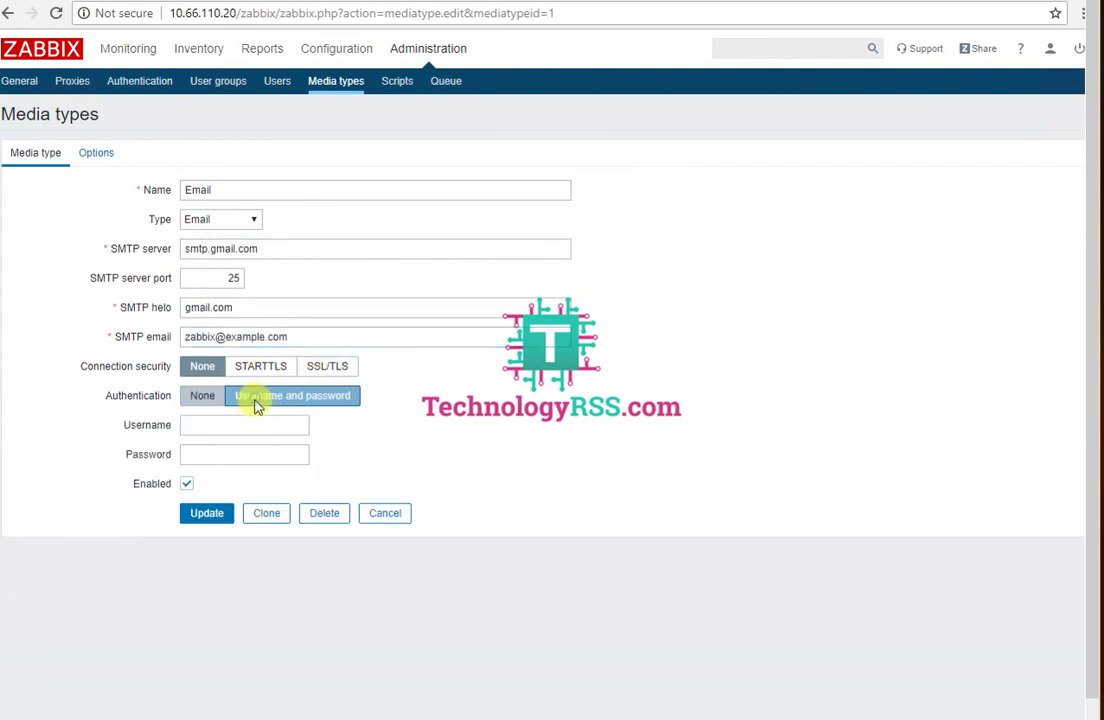
{"action": "key", "text": "ctrl+v"}
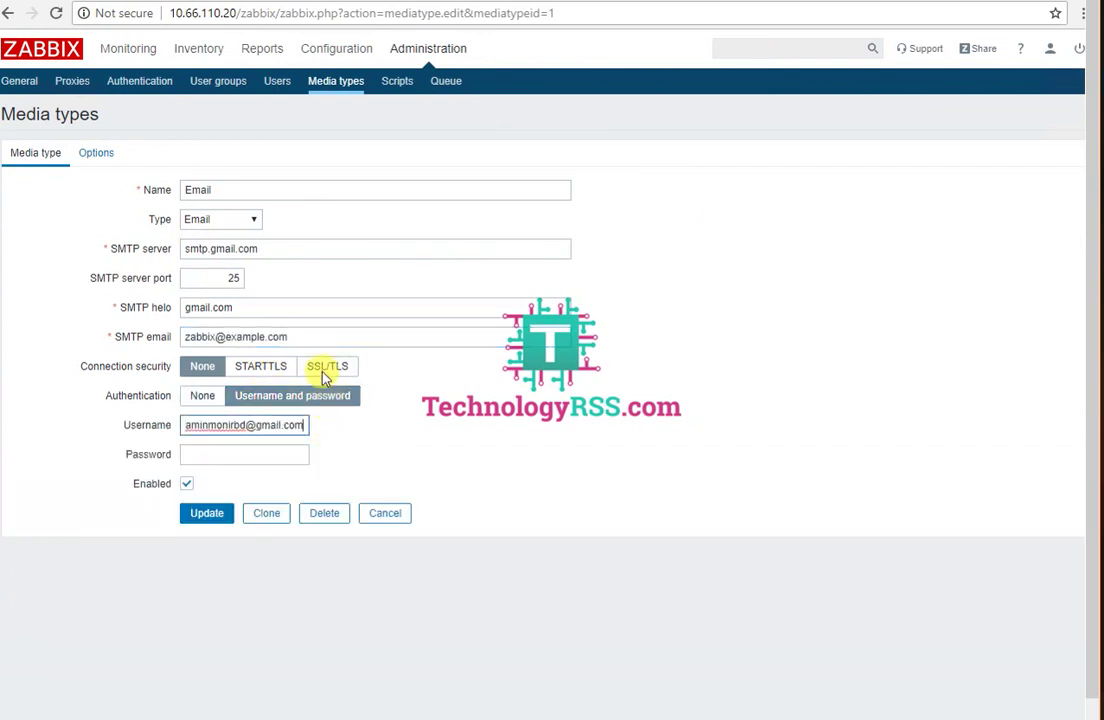
{"action": "left_click_drag", "start_coordinate": [312, 336], "coordinate": [131, 347]}
{"action": "key", "text": "ctrl+v"}
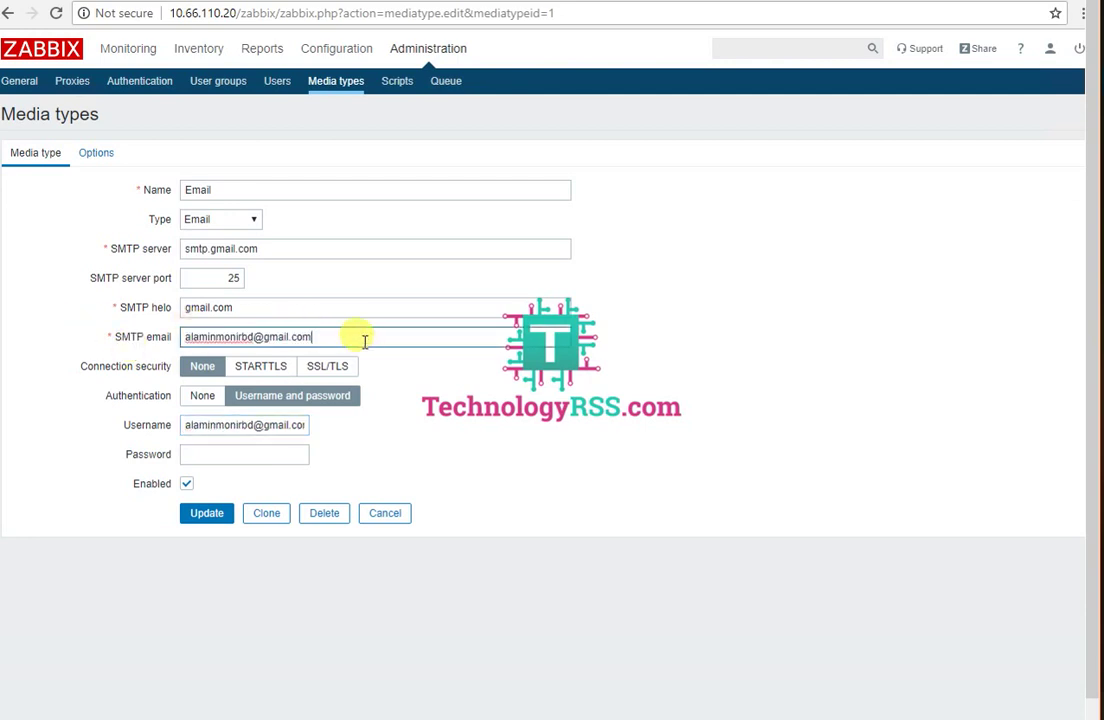
Step: Review the tutorial's STARTTLS, SSL verify, username and password settings
{"action": "left_click", "coordinate": [229, 10]}
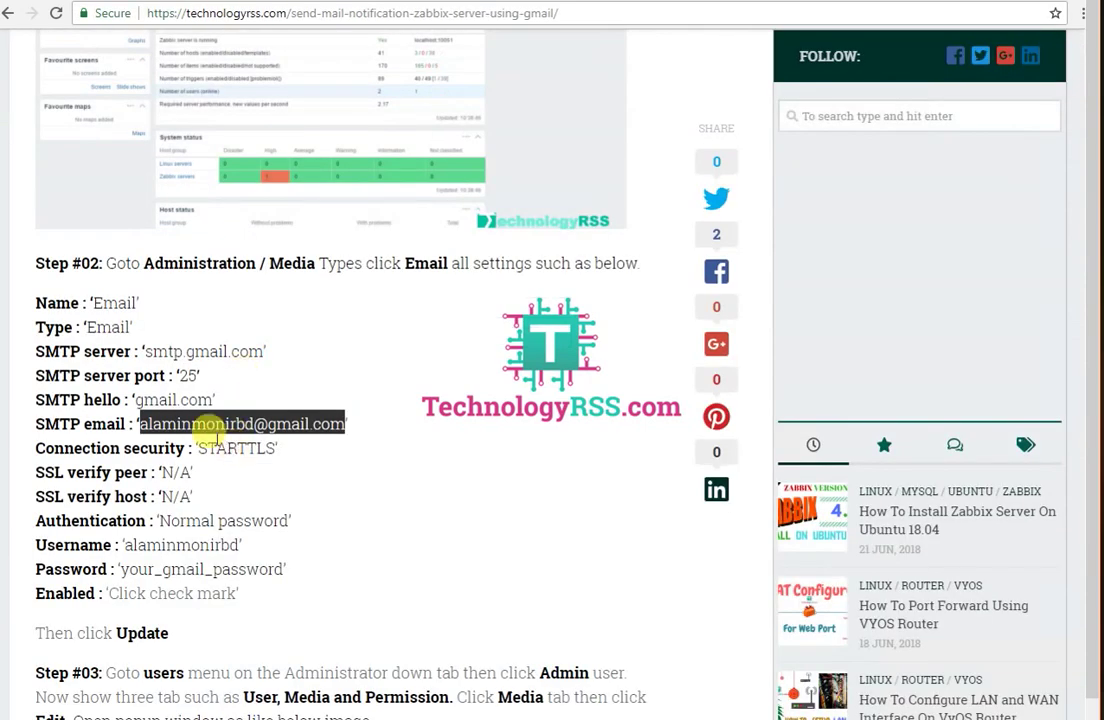
{"action": "left_click_drag", "start_coordinate": [208, 448], "coordinate": [257, 446]}
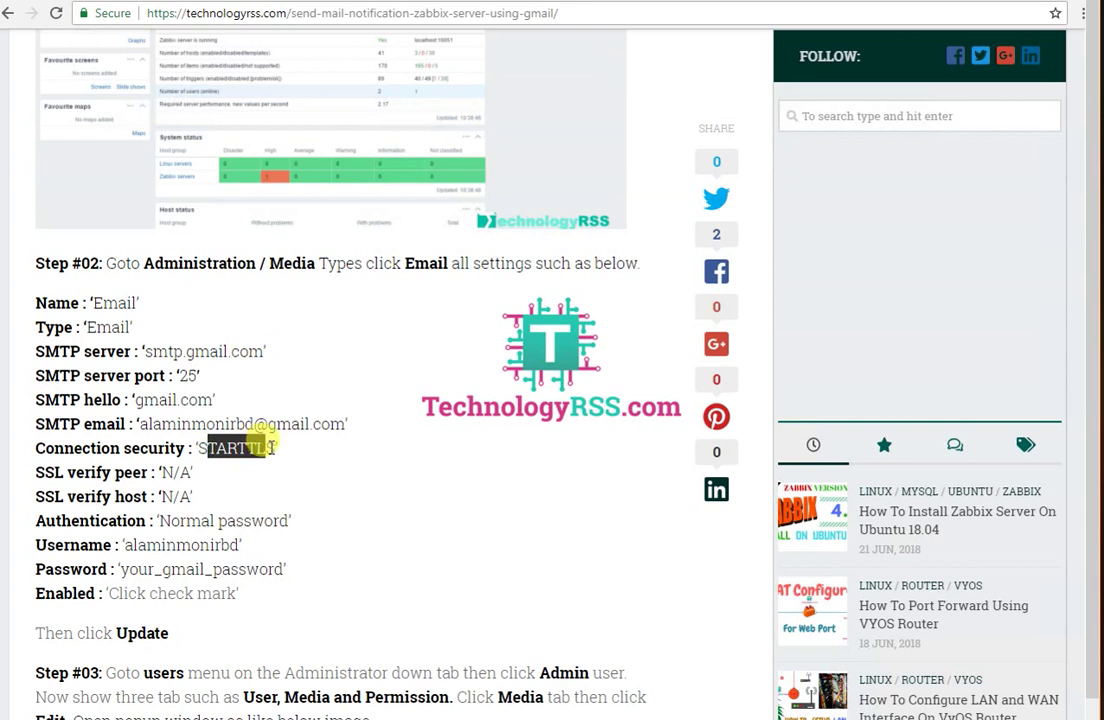
{"action": "left_click_drag", "start_coordinate": [49, 466], "coordinate": [291, 520]}
{"action": "left_click_drag", "start_coordinate": [125, 545], "coordinate": [222, 537]}
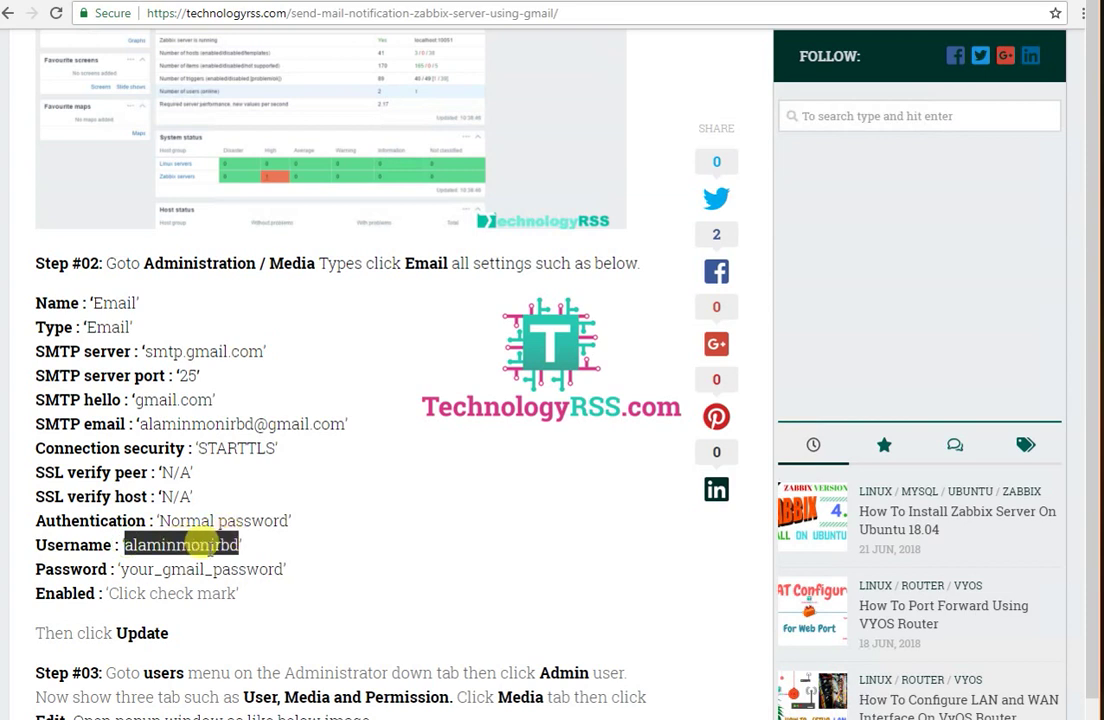
{"action": "left_click", "coordinate": [126, 569]}
{"action": "left_click_drag", "start_coordinate": [130, 569], "coordinate": [296, 574]}
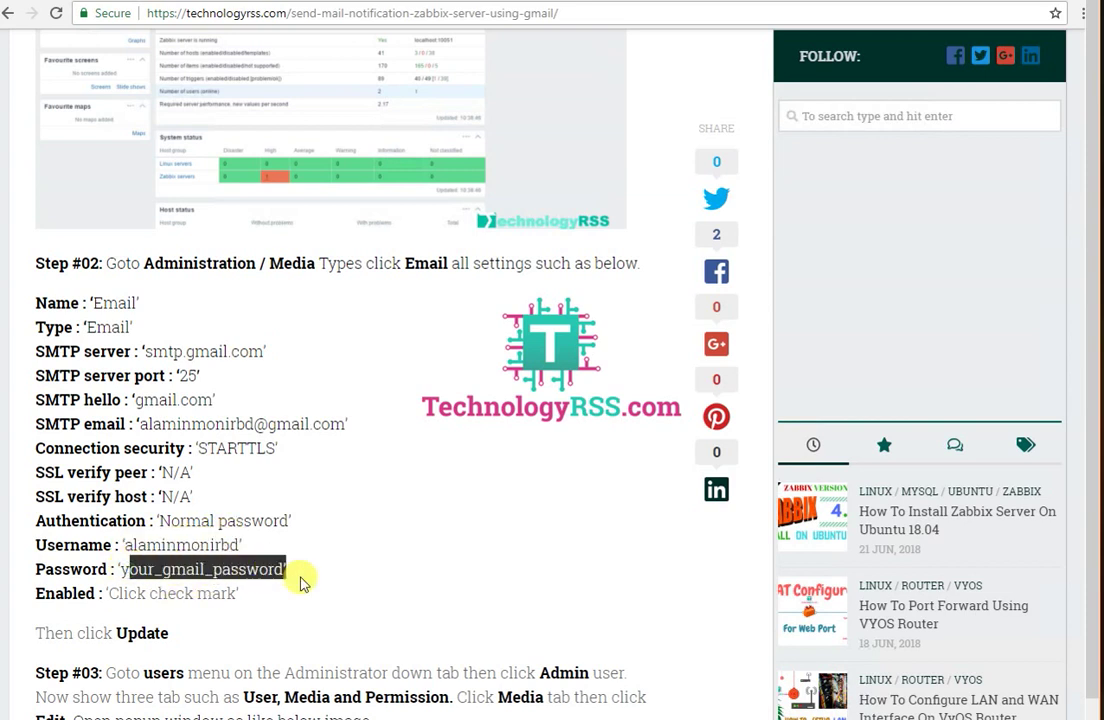
Step: Choose STARTTLS connection security, enter the Gmail account password, and update the media type
{"action": "key", "text": "alt+Tab"}
{"action": "left_click", "coordinate": [220, 453]}
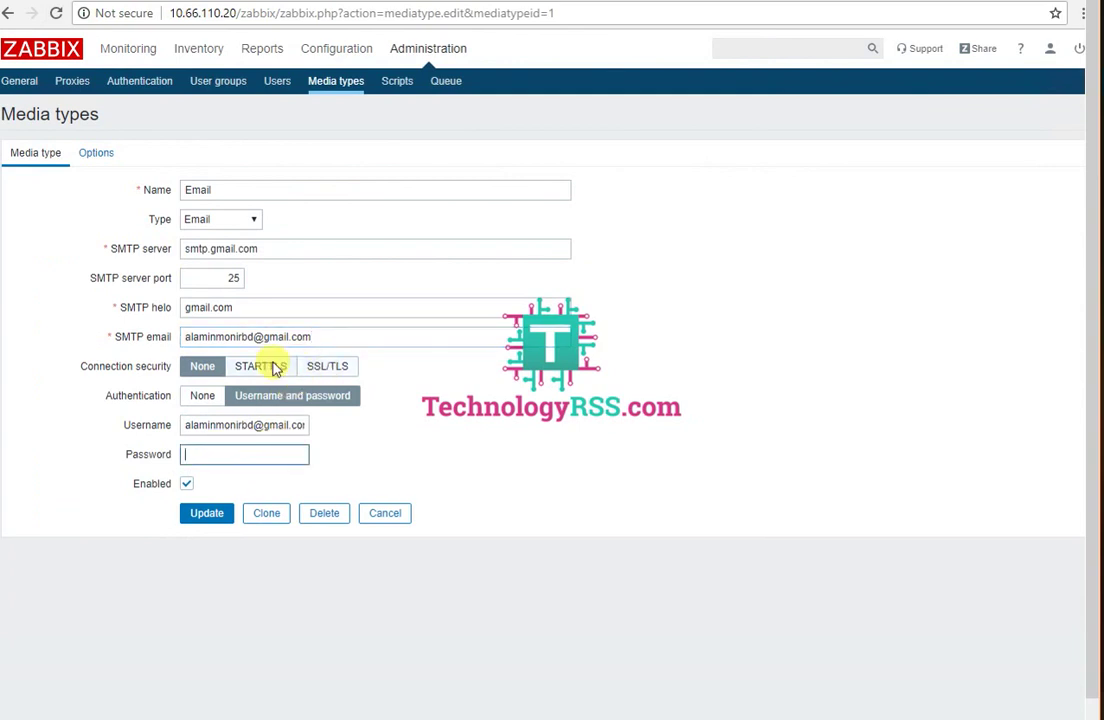
{"action": "left_click", "coordinate": [263, 369]}
{"action": "left_click", "coordinate": [228, 515]}
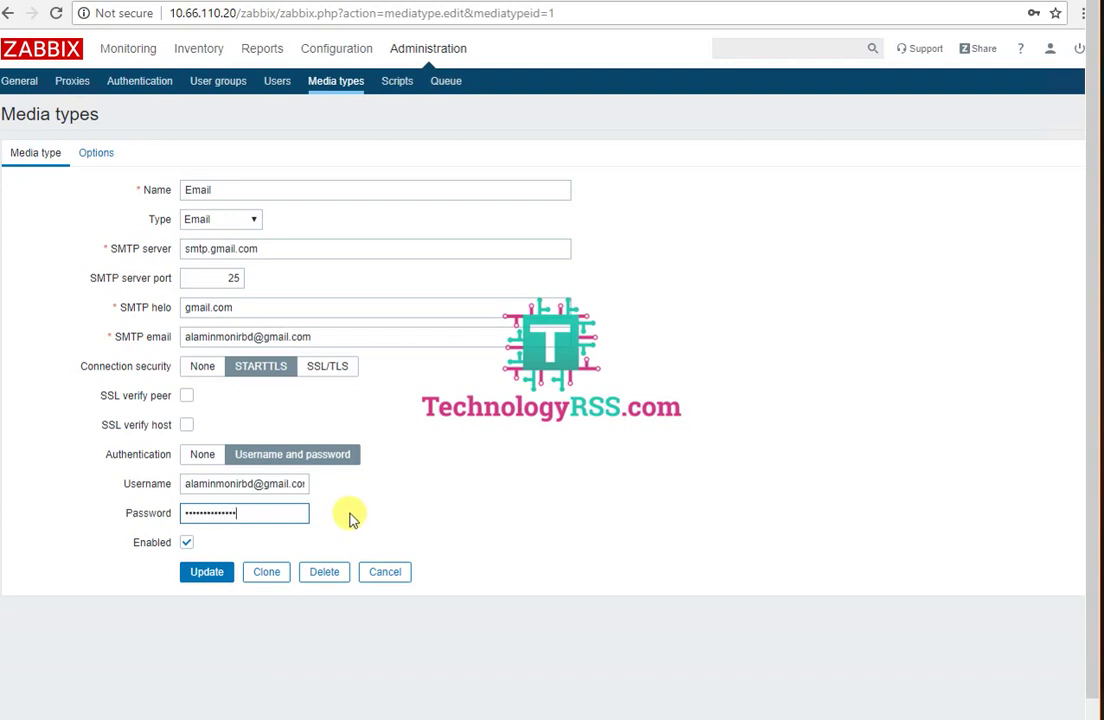
{"action": "left_click", "coordinate": [197, 575]}
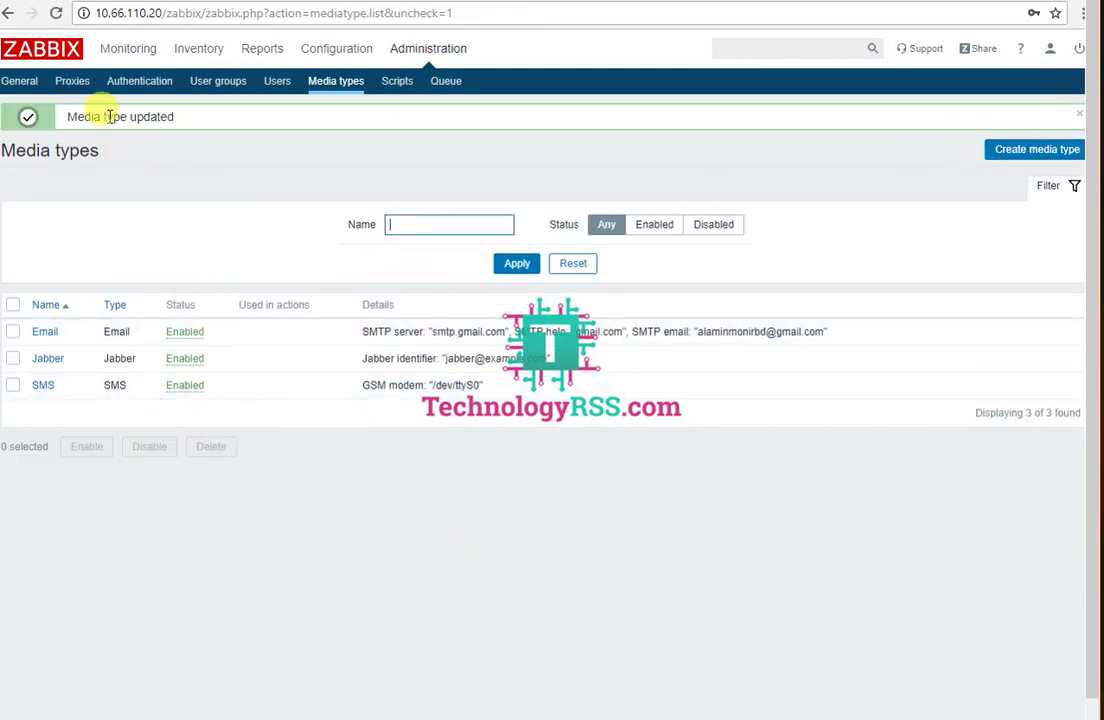
Step: Highlight the media type update confirmation, then move the Notepad note lower on screen
{"action": "left_click_drag", "start_coordinate": [77, 117], "coordinate": [208, 165]}
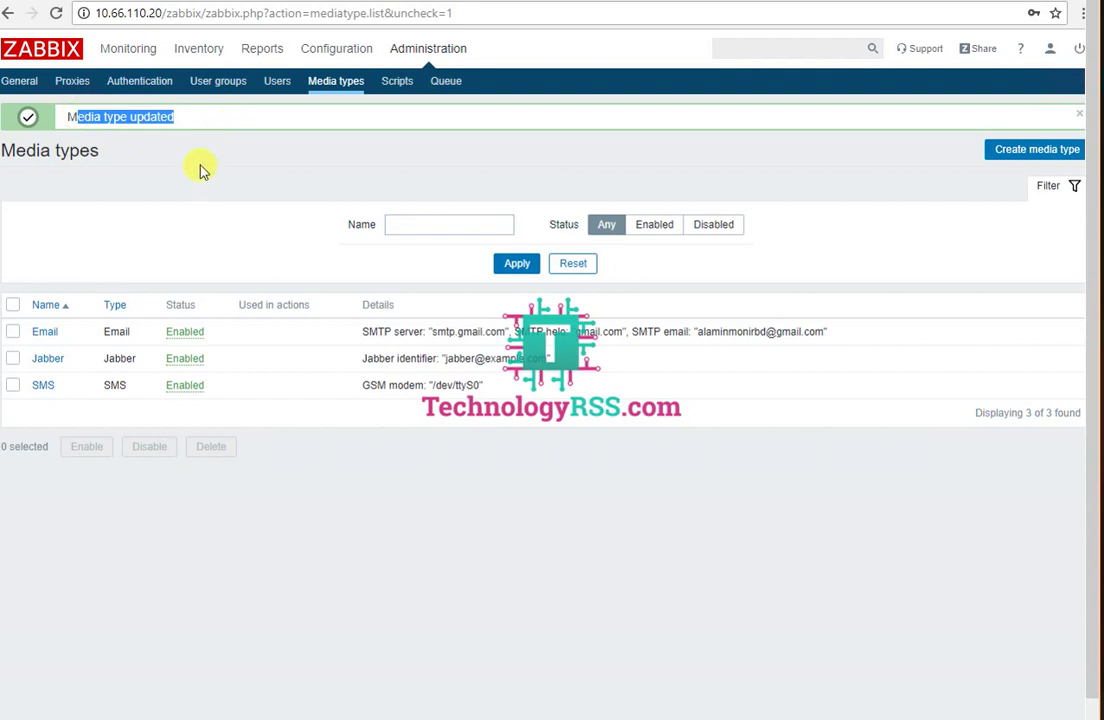
{"action": "left_click", "coordinate": [200, 166]}
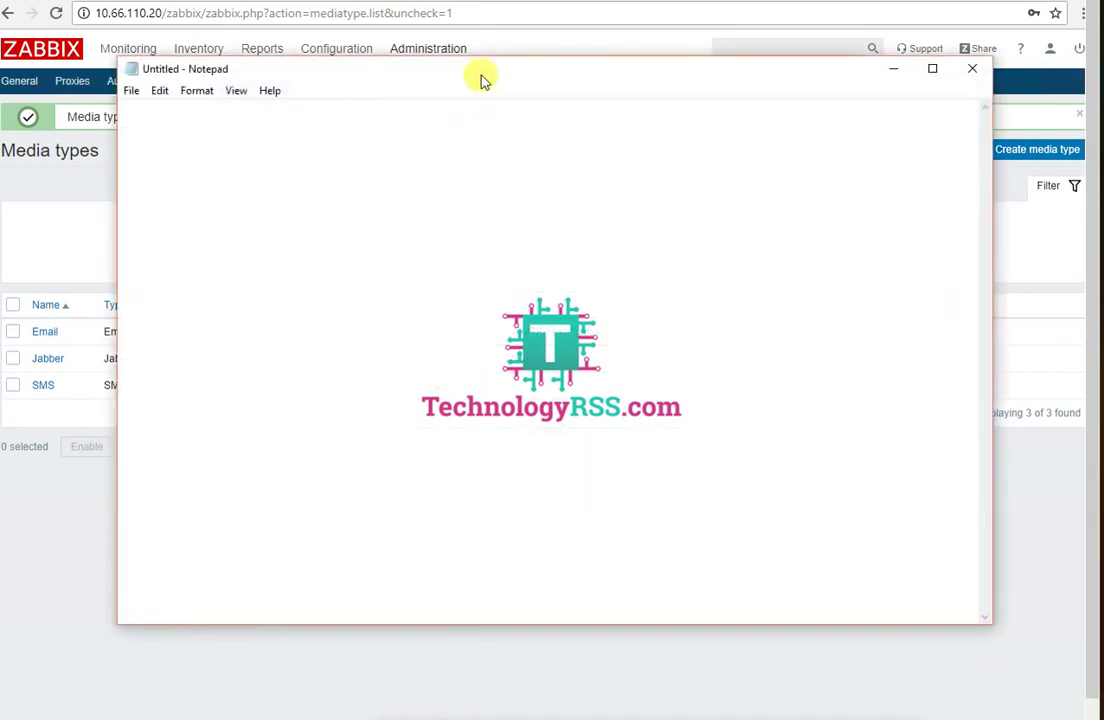
{"action": "left_click_drag", "start_coordinate": [485, 77], "coordinate": [494, 150]}
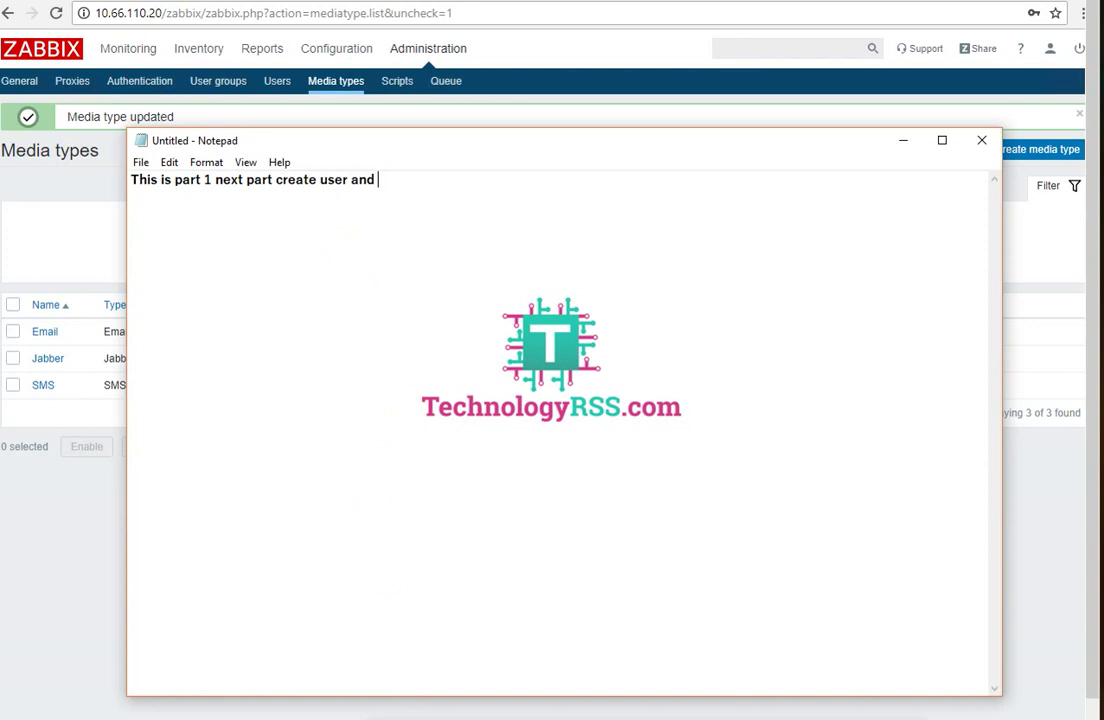
Step: Close the 'next part' Notepad note and choose Don't Save
{"action": "left_click_drag", "start_coordinate": [390, 181], "coordinate": [131, 182]}
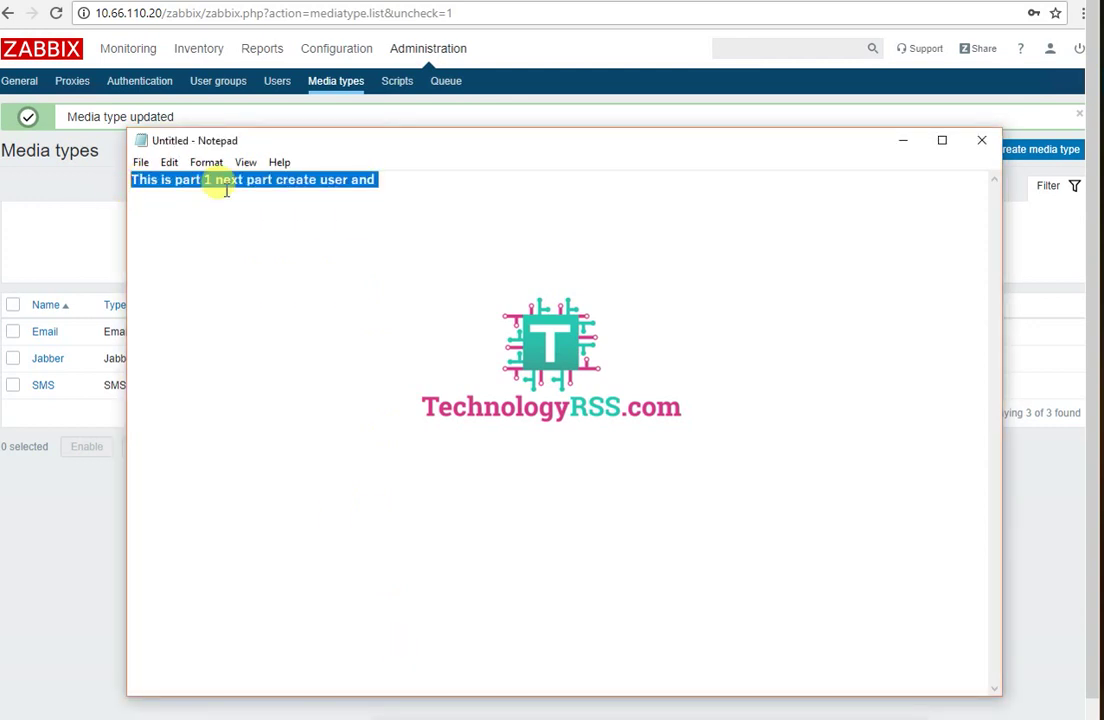
{"action": "left_click", "coordinate": [981, 141]}
{"action": "left_click", "coordinate": [588, 380]}
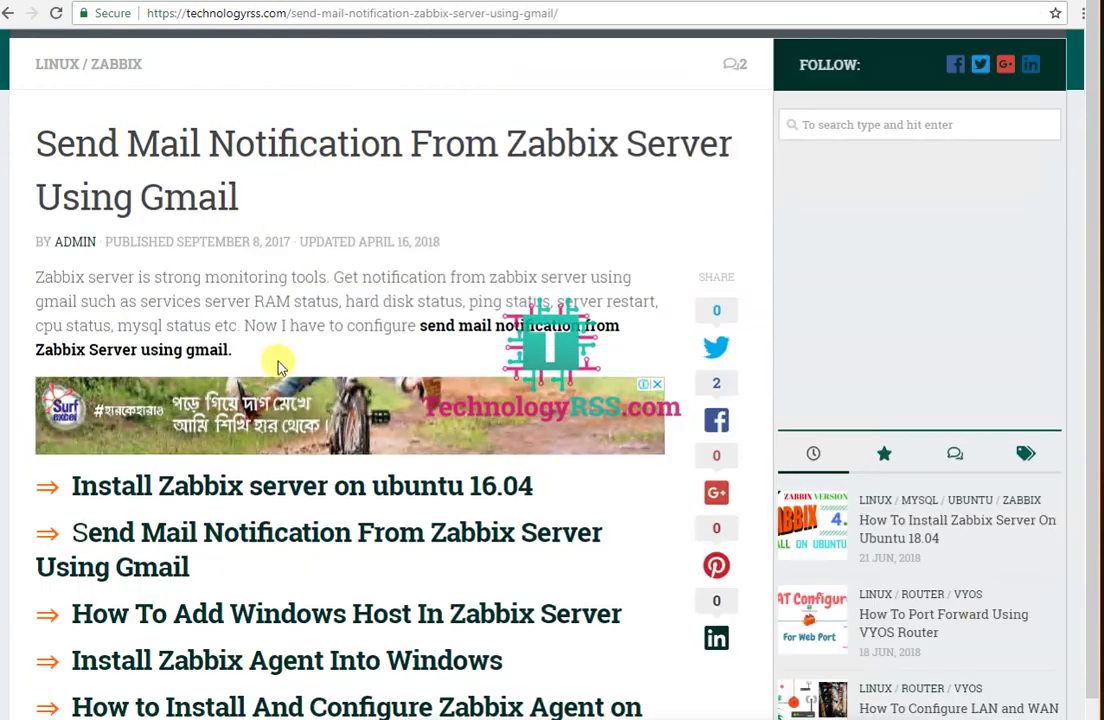
Step: Scroll to the tutorial's Step #03, highlighting its Enabled and Update instructions
{"action": "scroll", "coordinate": [278, 362], "scroll_direction": "down", "scroll_amount": 1}
{"action": "scroll", "coordinate": [322, 385], "scroll_direction": "down", "scroll_amount": 10}
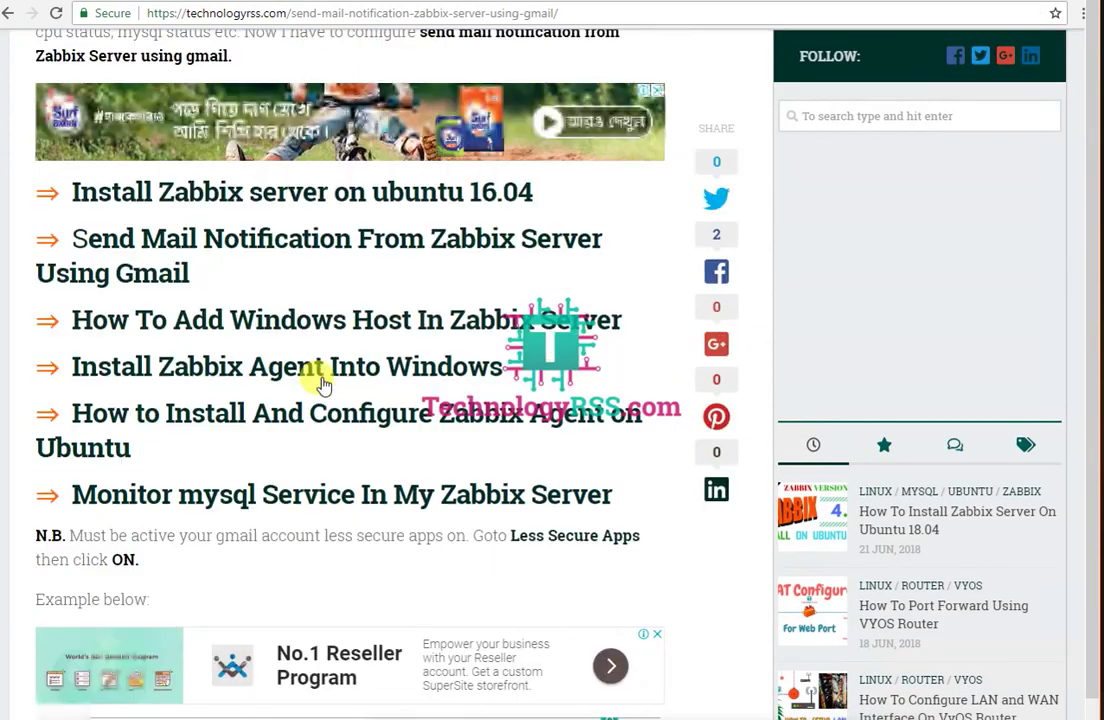
{"action": "scroll", "coordinate": [322, 385], "scroll_direction": "down", "scroll_amount": 7}
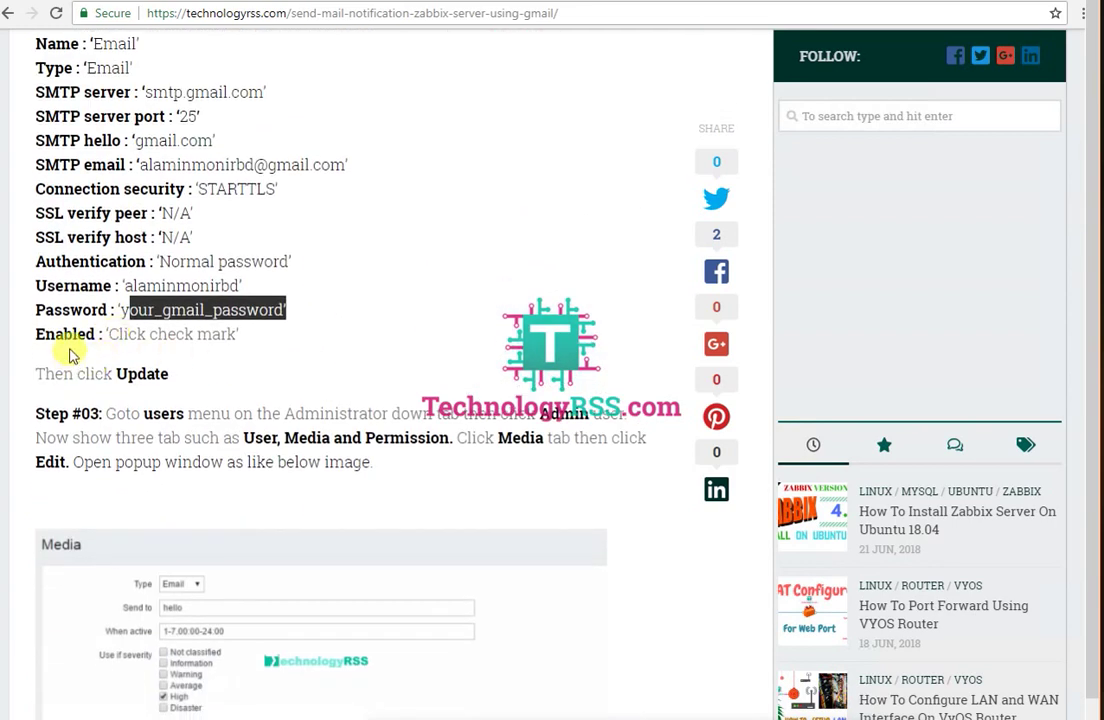
{"action": "left_click_drag", "start_coordinate": [66, 345], "coordinate": [303, 338]}
{"action": "left_click_drag", "start_coordinate": [44, 372], "coordinate": [300, 358]}
{"action": "scroll", "coordinate": [300, 355], "scroll_direction": "down", "scroll_amount": 2}
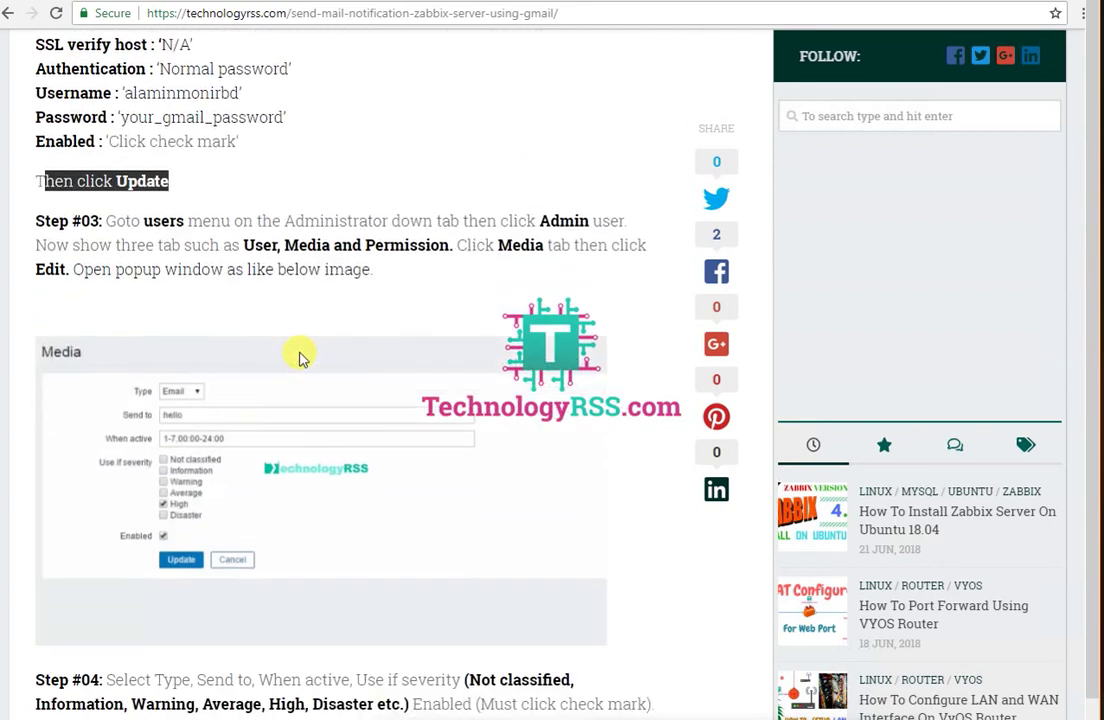
{"action": "left_click_drag", "start_coordinate": [107, 206], "coordinate": [197, 205]}
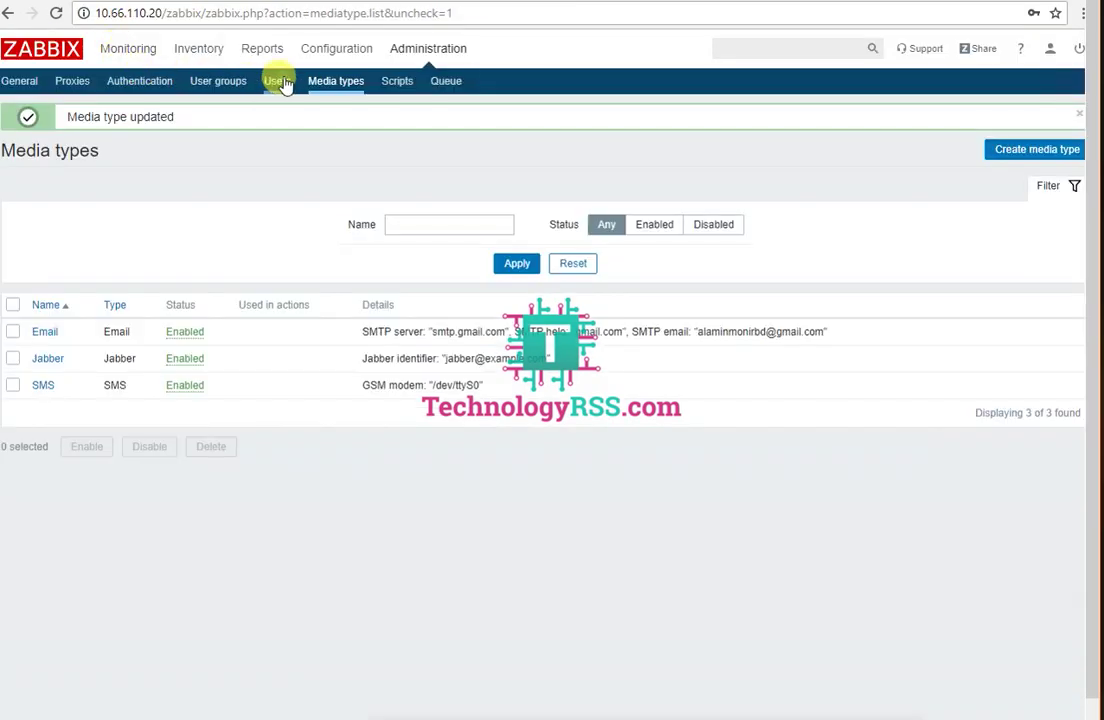
Step: Open the Admin user from Administration > Users and view its Permissions, User and Media tabs
{"action": "left_click", "coordinate": [273, 80]}
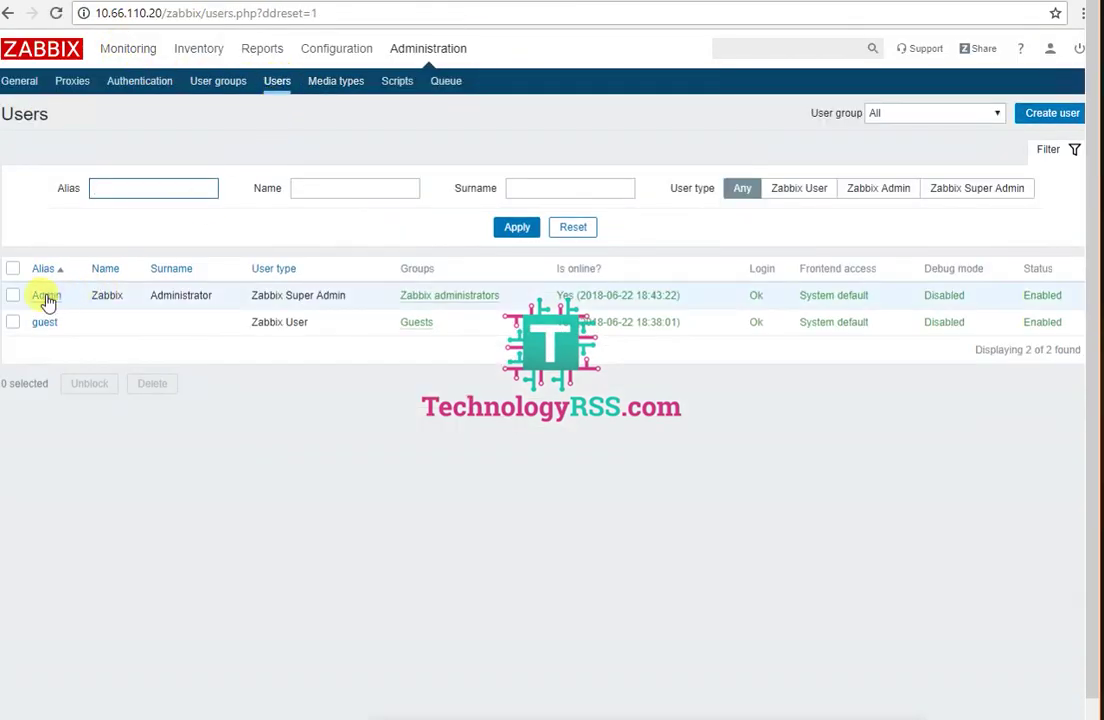
{"action": "left_click", "coordinate": [46, 296]}
{"action": "left_click", "coordinate": [118, 157]}
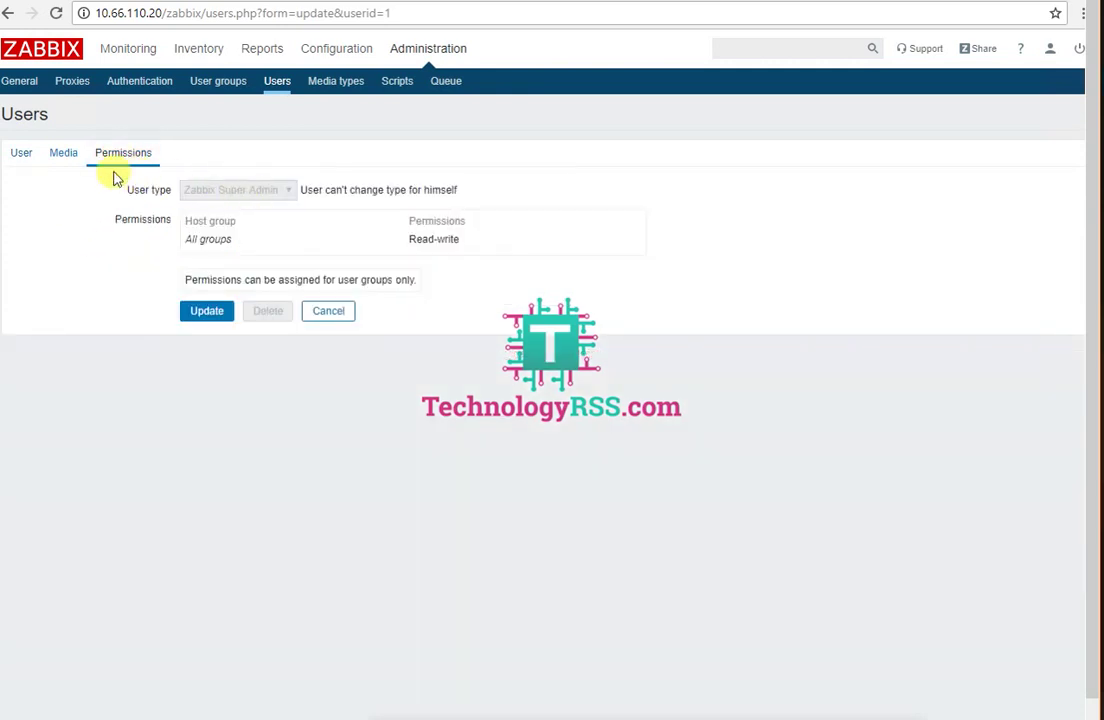
{"action": "left_click", "coordinate": [23, 156]}
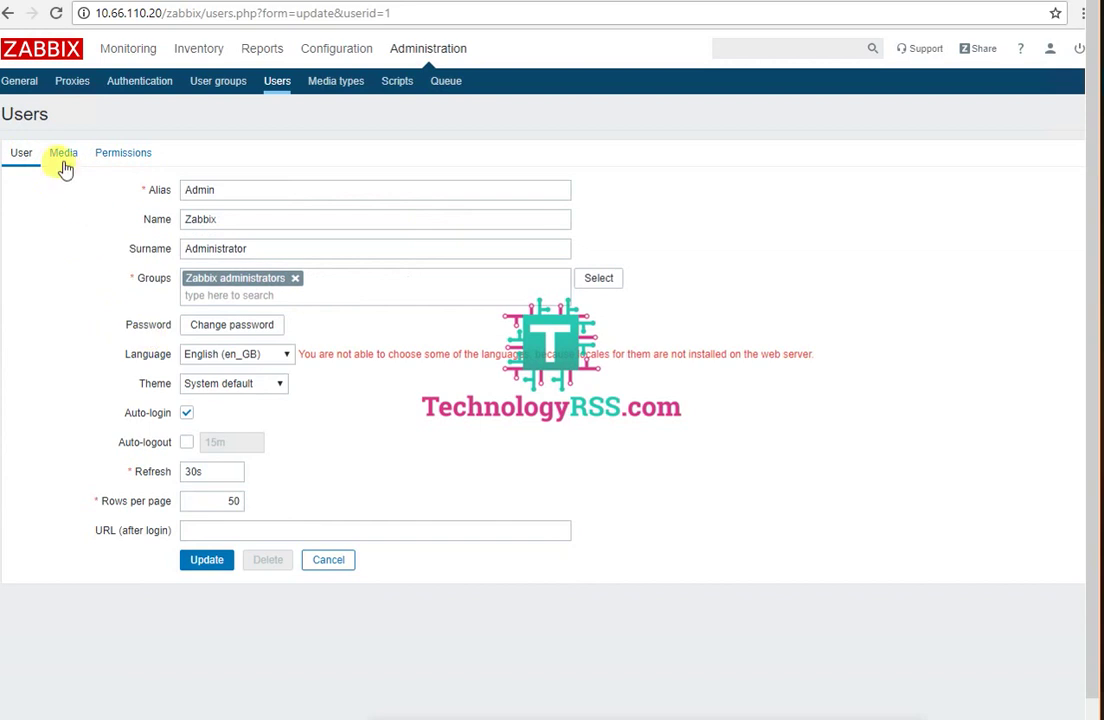
{"action": "left_click", "coordinate": [60, 155]}
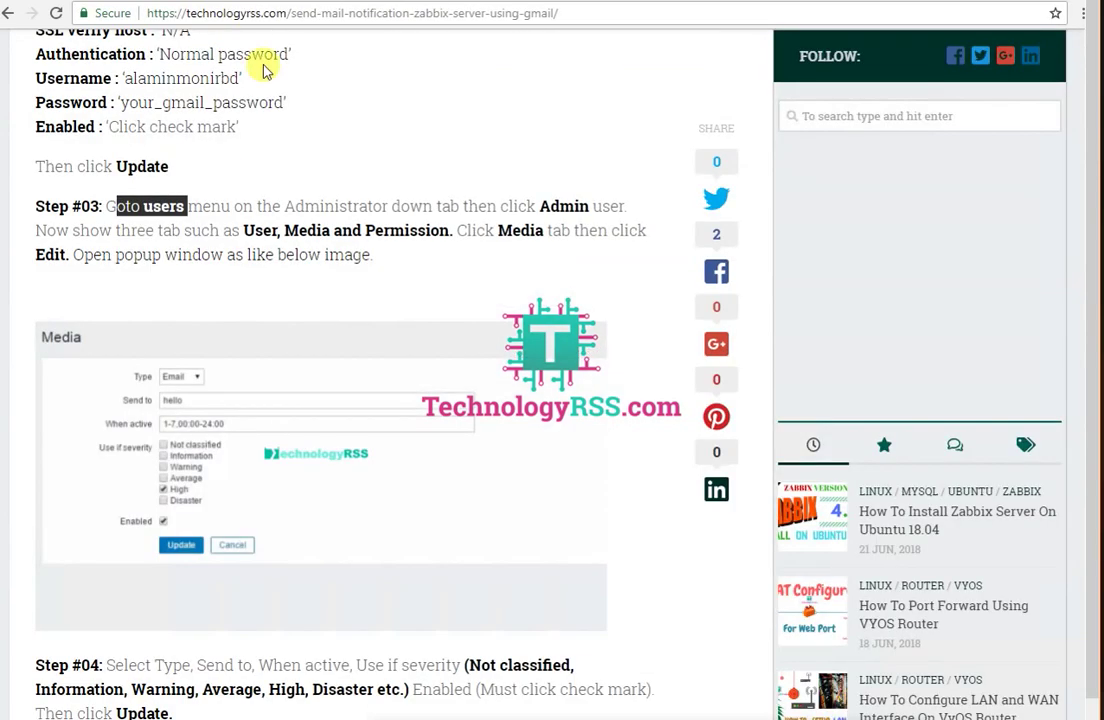
Step: Highlight the tutorial's Step #03 lines on the Media tab, Edit link and popup window
{"action": "left_click_drag", "start_coordinate": [243, 230], "coordinate": [552, 230]}
{"action": "left_click", "coordinate": [500, 229]}
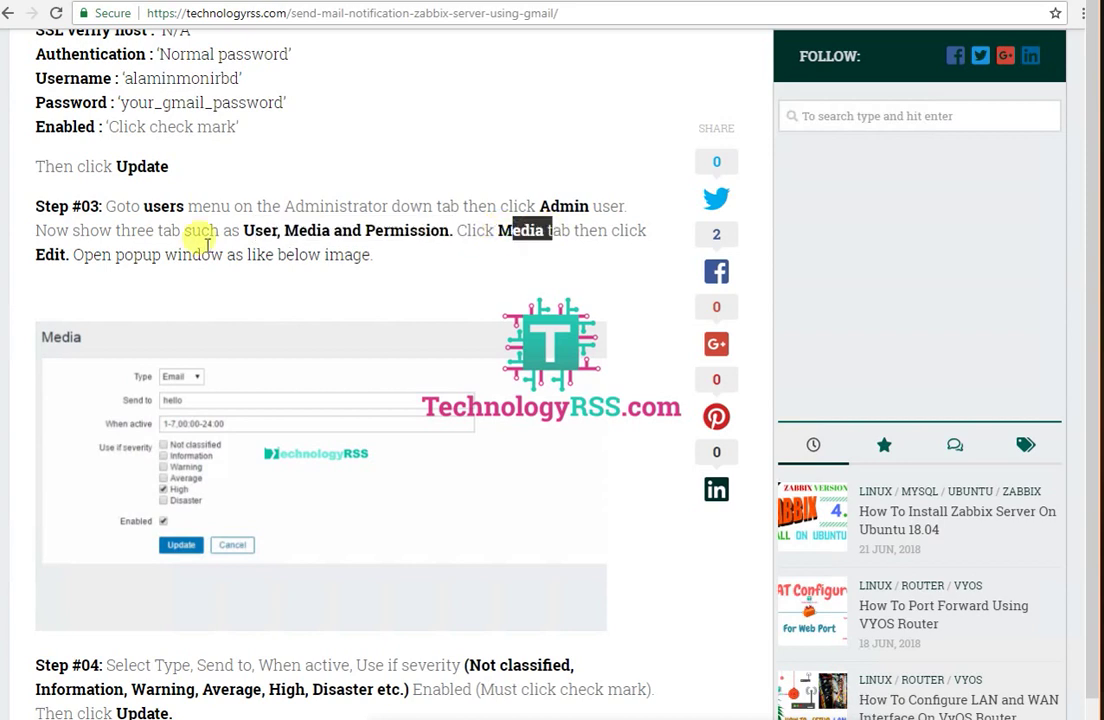
{"action": "double_click", "coordinate": [49, 249]}
{"action": "left_click_drag", "start_coordinate": [164, 254], "coordinate": [207, 390]}
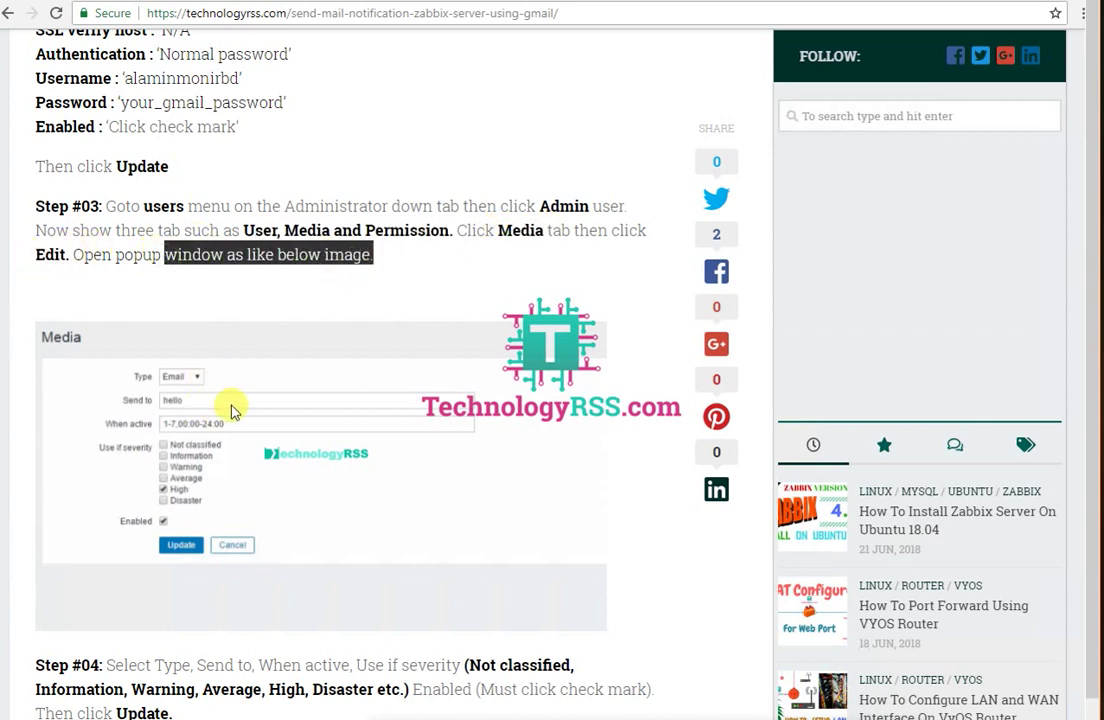
{"action": "scroll", "coordinate": [256, 377], "scroll_direction": "down", "scroll_amount": 3}
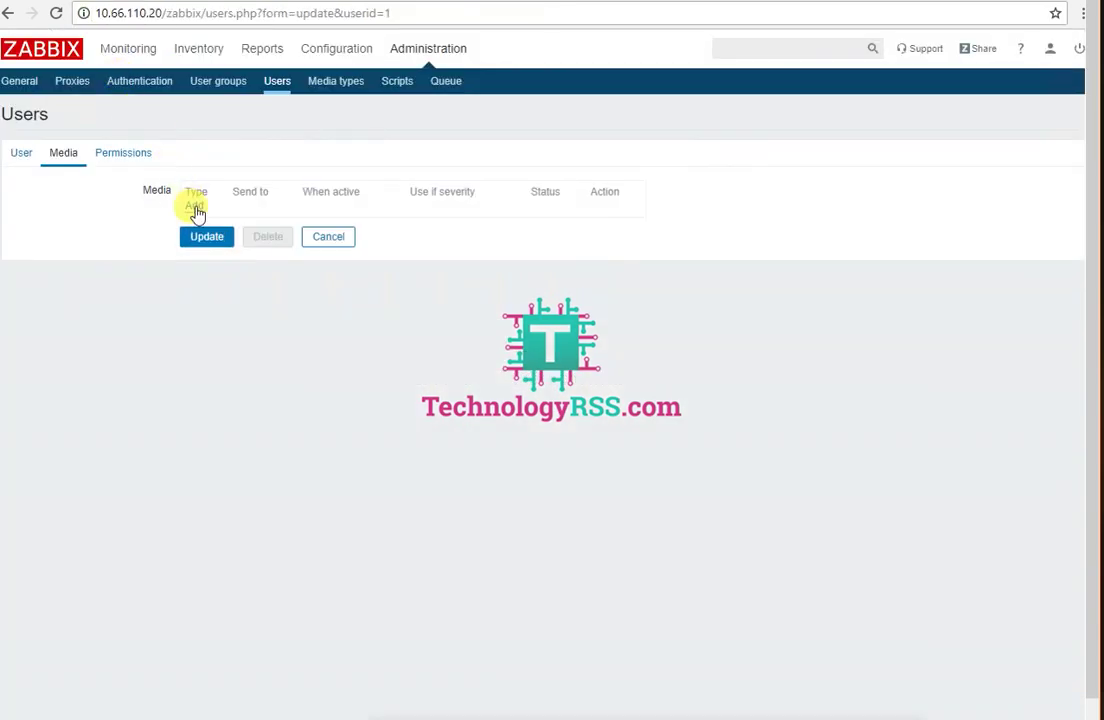
Step: Add an Email media for Admin with the recipient address, excluding Not classified, Information and Warning severities
{"action": "left_click", "coordinate": [194, 208]}
{"action": "left_click", "coordinate": [386, 303]}
{"action": "left_click", "coordinate": [377, 318]}
{"action": "left_click", "coordinate": [395, 336]}
{"action": "left_click_drag", "start_coordinate": [448, 337], "coordinate": [238, 337]}
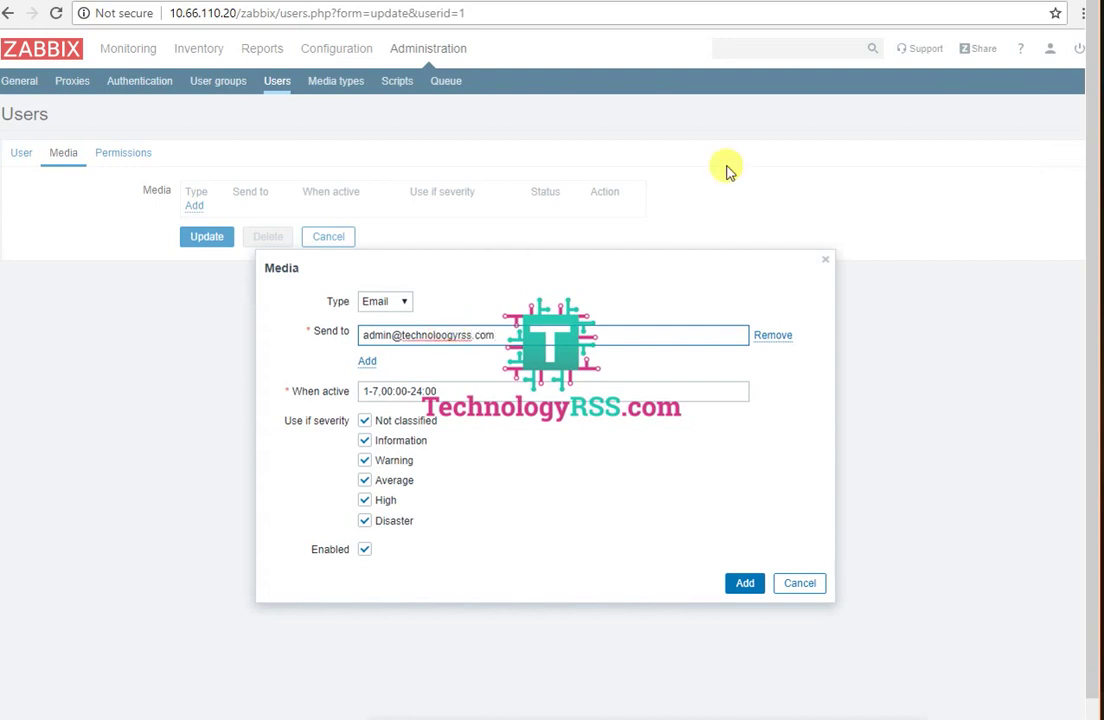
{"action": "left_click", "coordinate": [390, 420]}
{"action": "left_click", "coordinate": [390, 440]}
{"action": "left_click", "coordinate": [390, 460]}
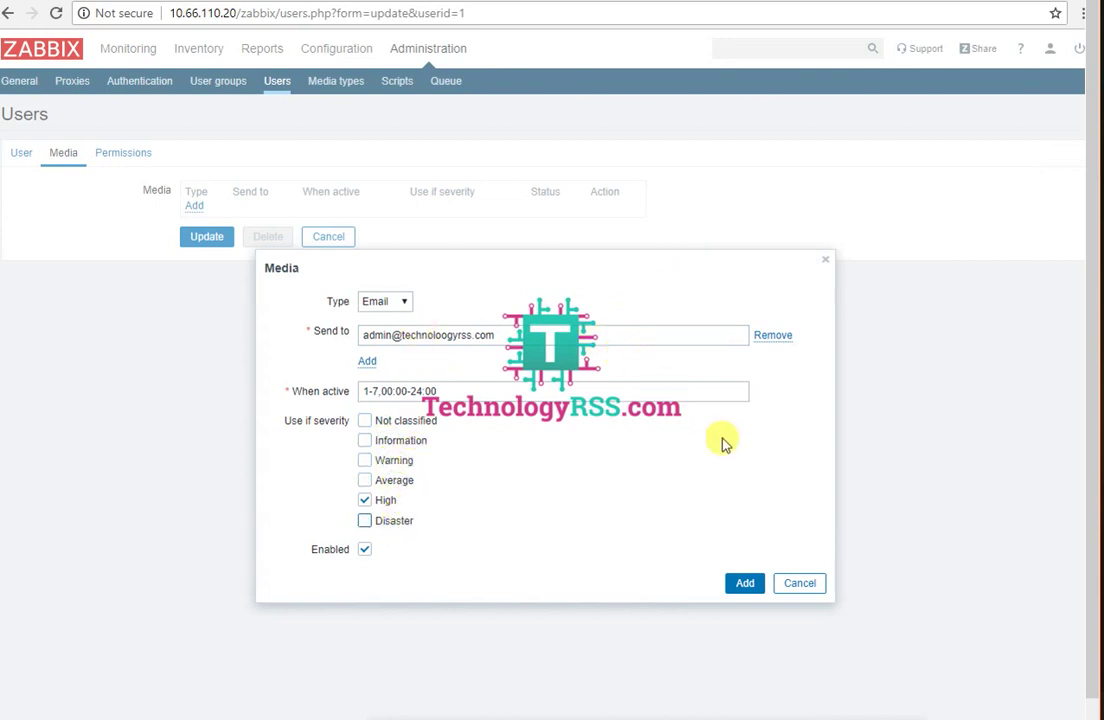
{"action": "left_click", "coordinate": [740, 585]}
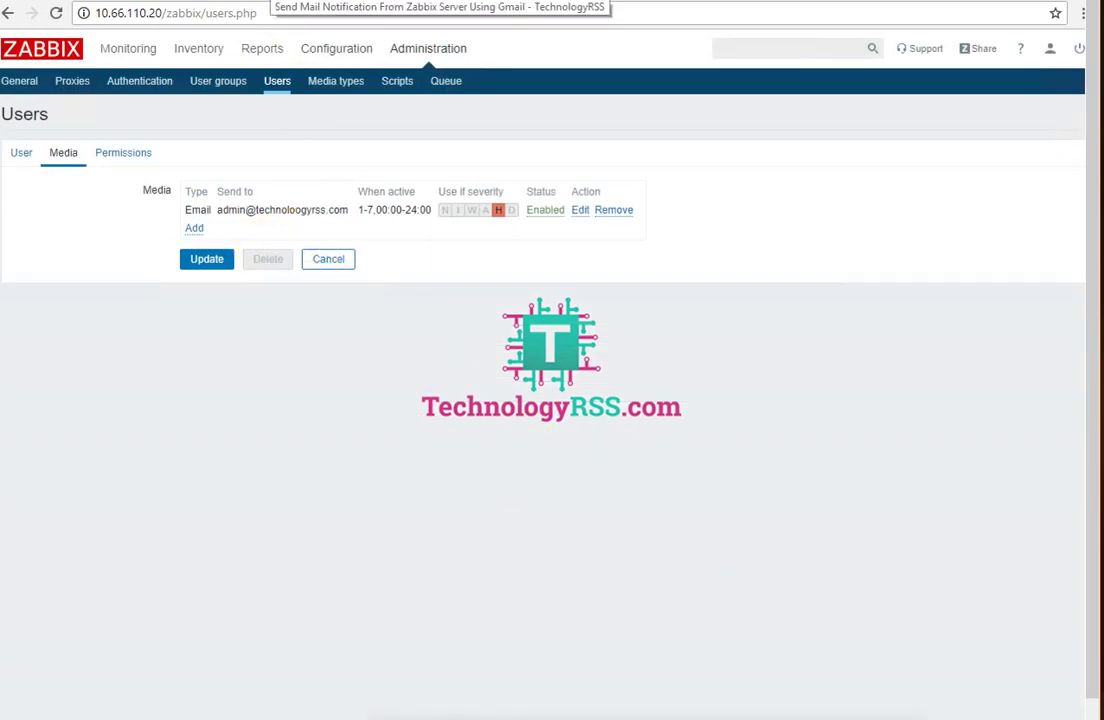
Step: Check Step #04's severity and Enabled notes in the tutorial, then update the Admin user
{"action": "left_click", "coordinate": [278, 0]}
{"action": "left_click_drag", "start_coordinate": [468, 354], "coordinate": [528, 354]}
{"action": "left_click_drag", "start_coordinate": [413, 378], "coordinate": [640, 378]}
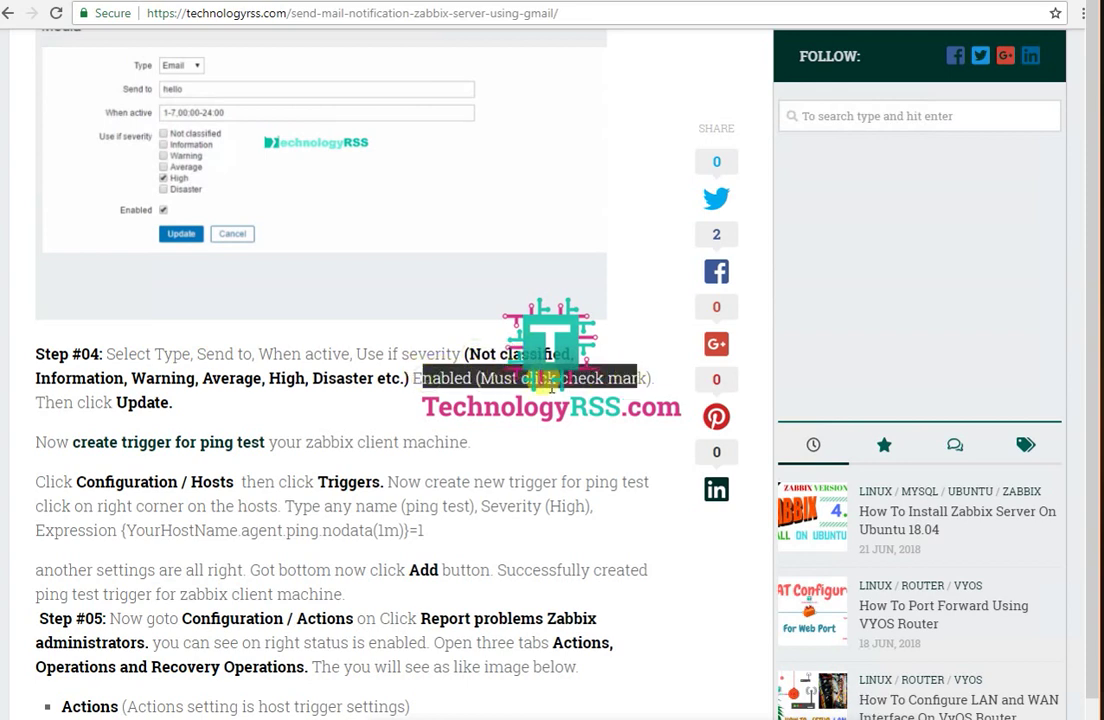
{"action": "left_click_drag", "start_coordinate": [160, 378], "coordinate": [261, 378]}
{"action": "left_click_drag", "start_coordinate": [169, 402], "coordinate": [127, 402]}
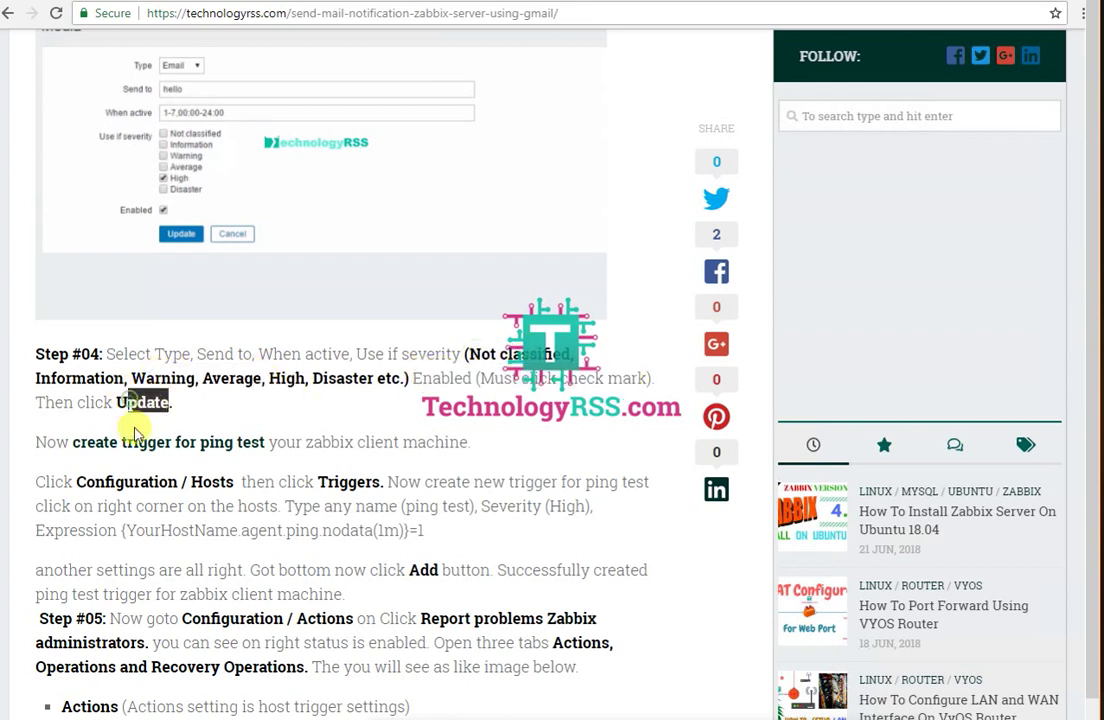
{"action": "left_click", "coordinate": [89, 2]}
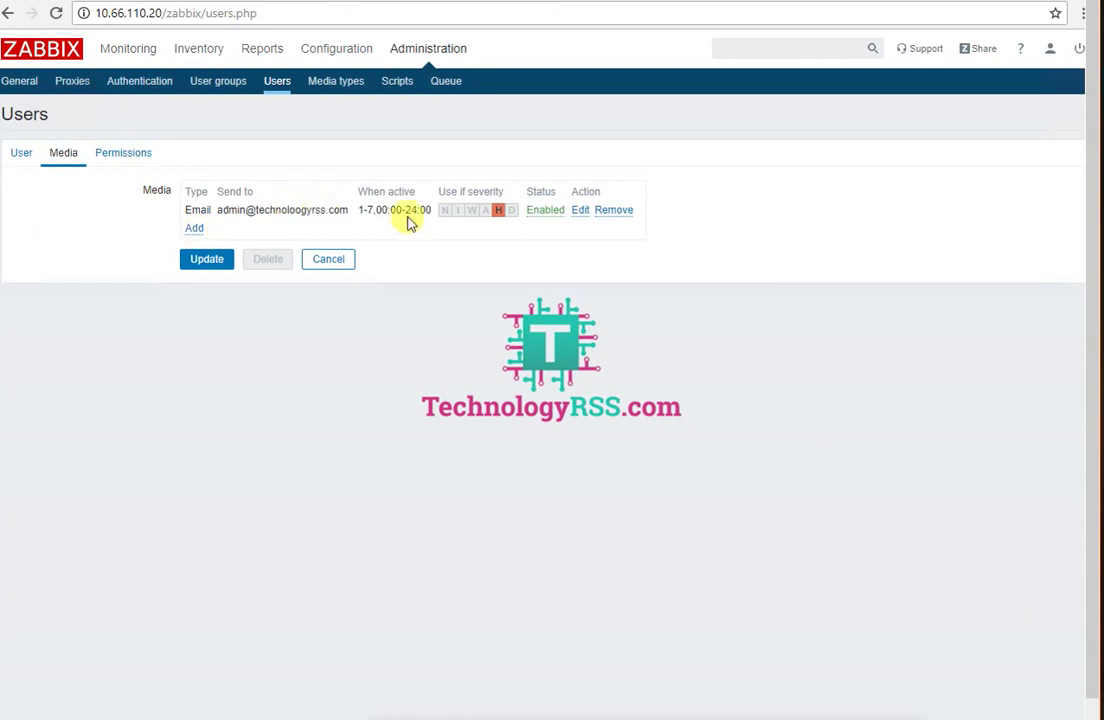
{"action": "left_click", "coordinate": [208, 262]}
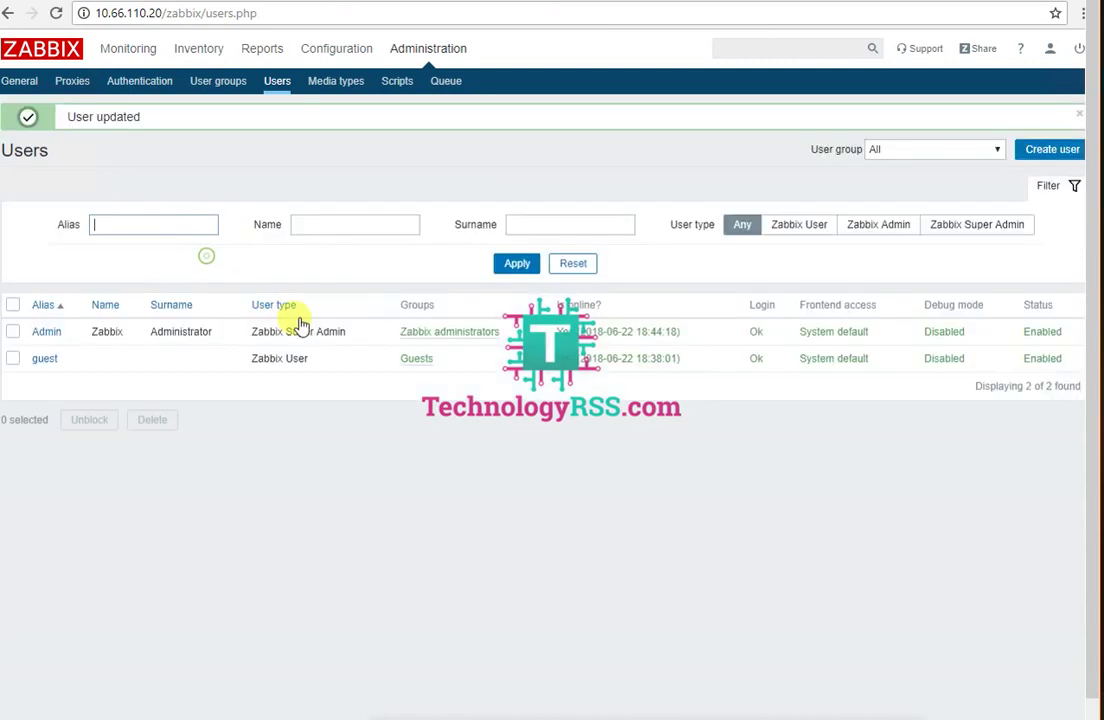
{"action": "left_click", "coordinate": [266, 3]}
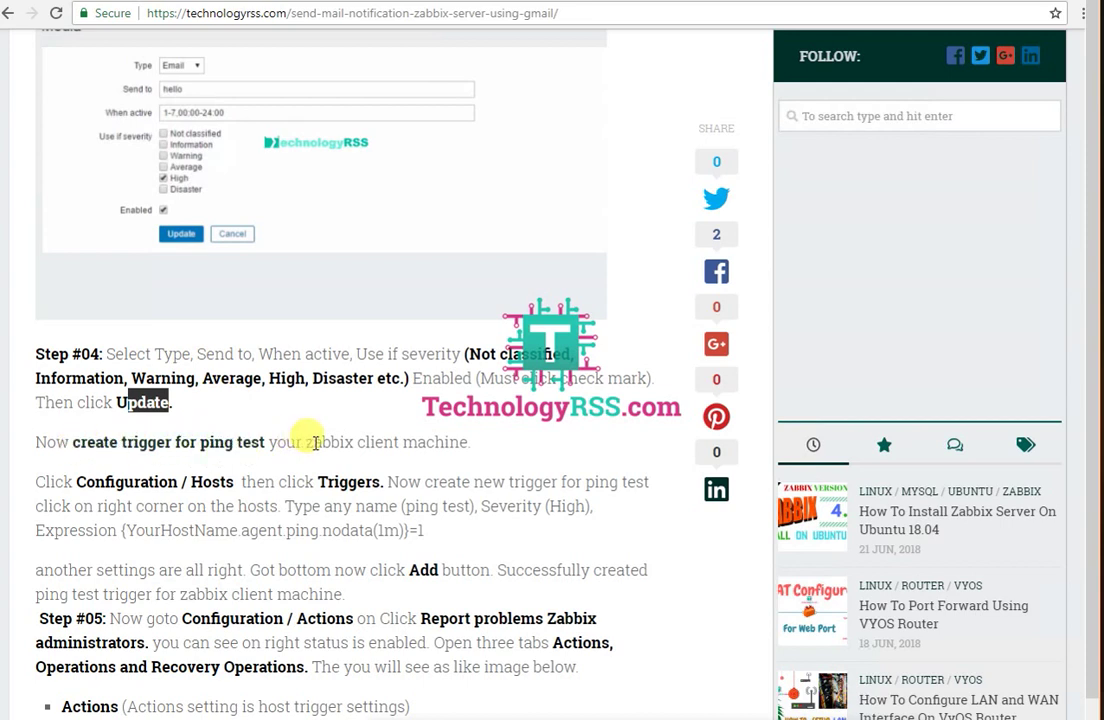
{"action": "left_click_drag", "start_coordinate": [306, 441], "coordinate": [476, 443]}
{"action": "left_click_drag", "start_coordinate": [78, 482], "coordinate": [195, 483]}
{"action": "left_click_drag", "start_coordinate": [340, 483], "coordinate": [562, 481]}
{"action": "scroll", "coordinate": [560, 478], "scroll_direction": "down", "scroll_amount": 5}
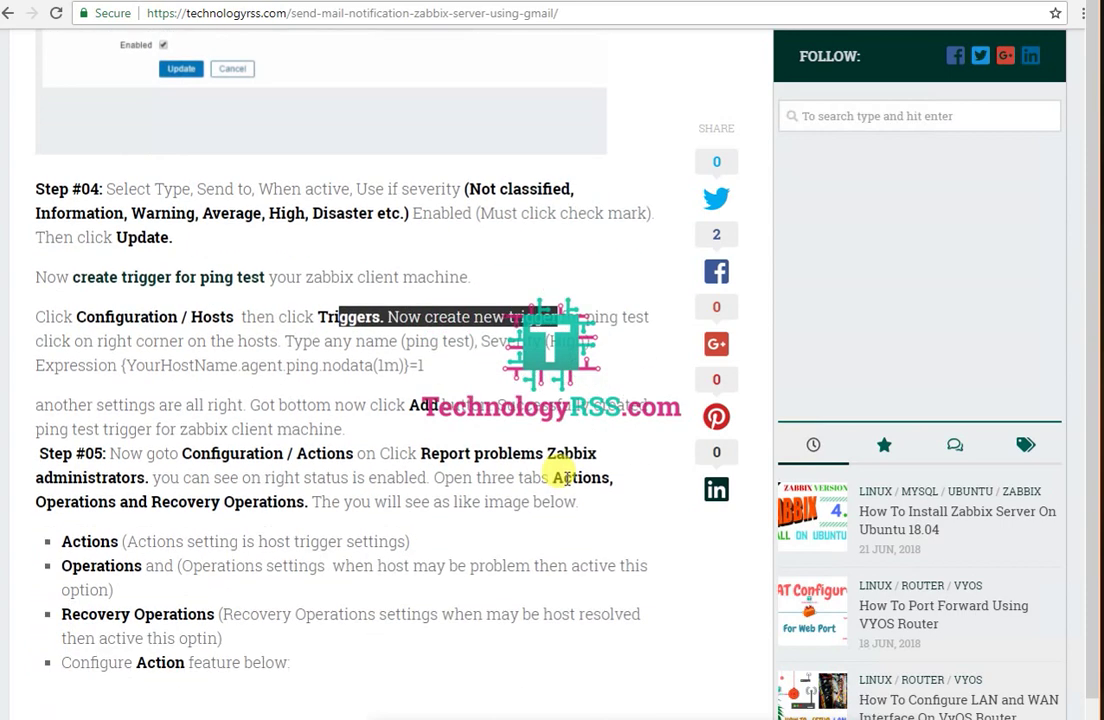
{"action": "left_click_drag", "start_coordinate": [136, 219], "coordinate": [438, 222]}
{"action": "left_click_drag", "start_coordinate": [147, 307], "coordinate": [366, 307]}
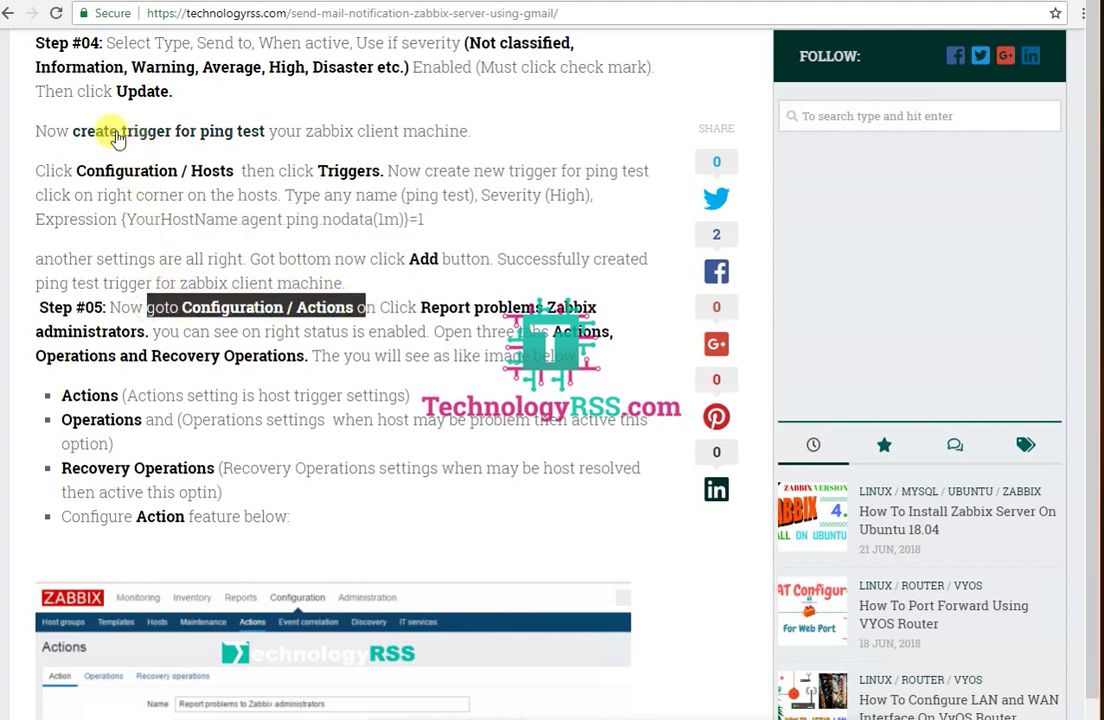
{"action": "left_click", "coordinate": [131, 309]}
{"action": "left_click_drag", "start_coordinate": [131, 309], "coordinate": [340, 303]}
{"action": "left_click_drag", "start_coordinate": [428, 307], "coordinate": [567, 300]}
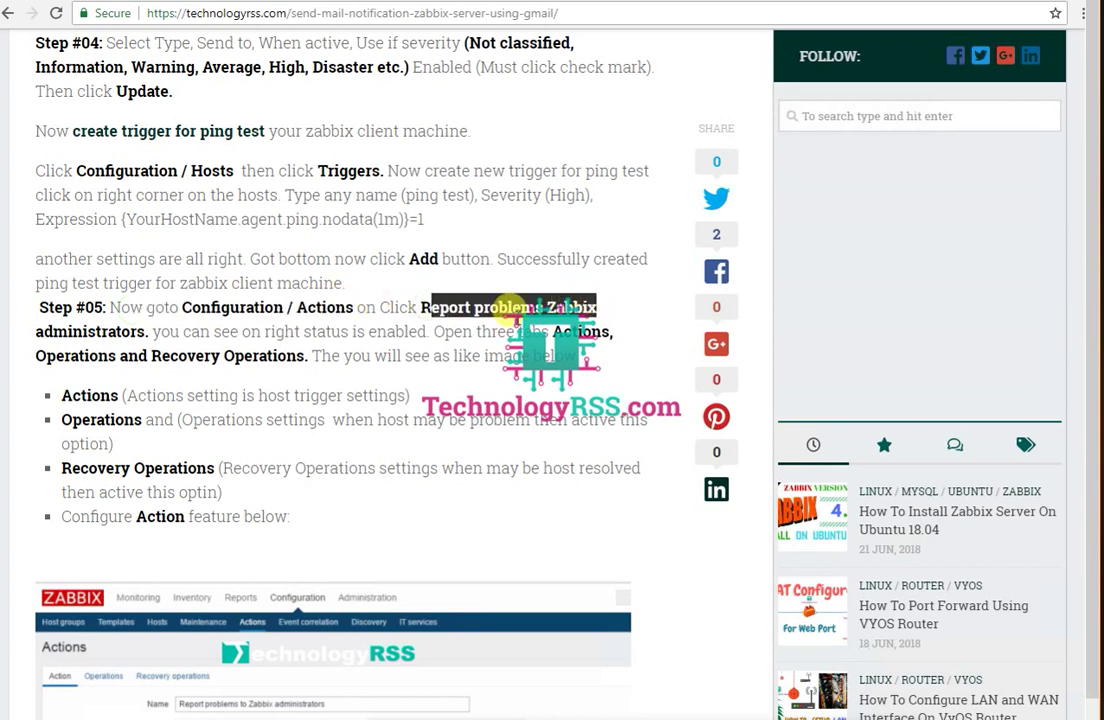
{"action": "left_click_drag", "start_coordinate": [35, 331], "coordinate": [432, 331]}
{"action": "left_click_drag", "start_coordinate": [37, 355], "coordinate": [308, 356]}
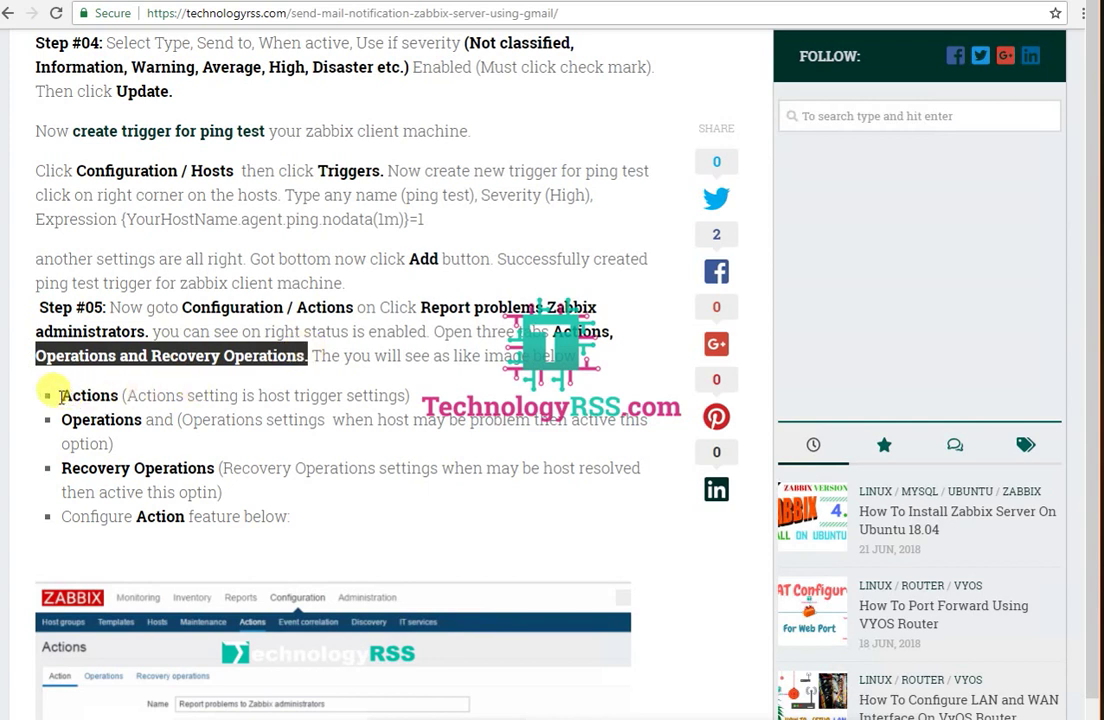
{"action": "left_click_drag", "start_coordinate": [61, 395], "coordinate": [135, 389]}
{"action": "left_click_drag", "start_coordinate": [66, 420], "coordinate": [153, 421]}
{"action": "left_click_drag", "start_coordinate": [88, 468], "coordinate": [233, 468]}
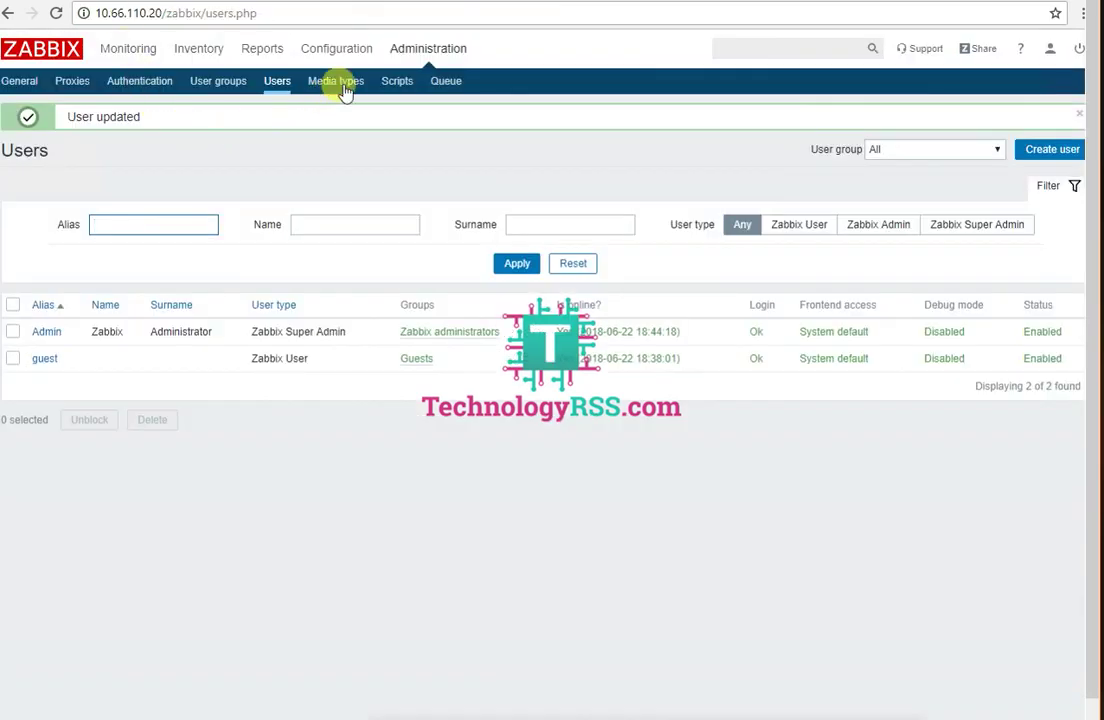
Step: Enable the Report problems to Zabbix administrators action in Configuration > Actions
{"action": "mouse_move", "coordinate": [348, 55]}
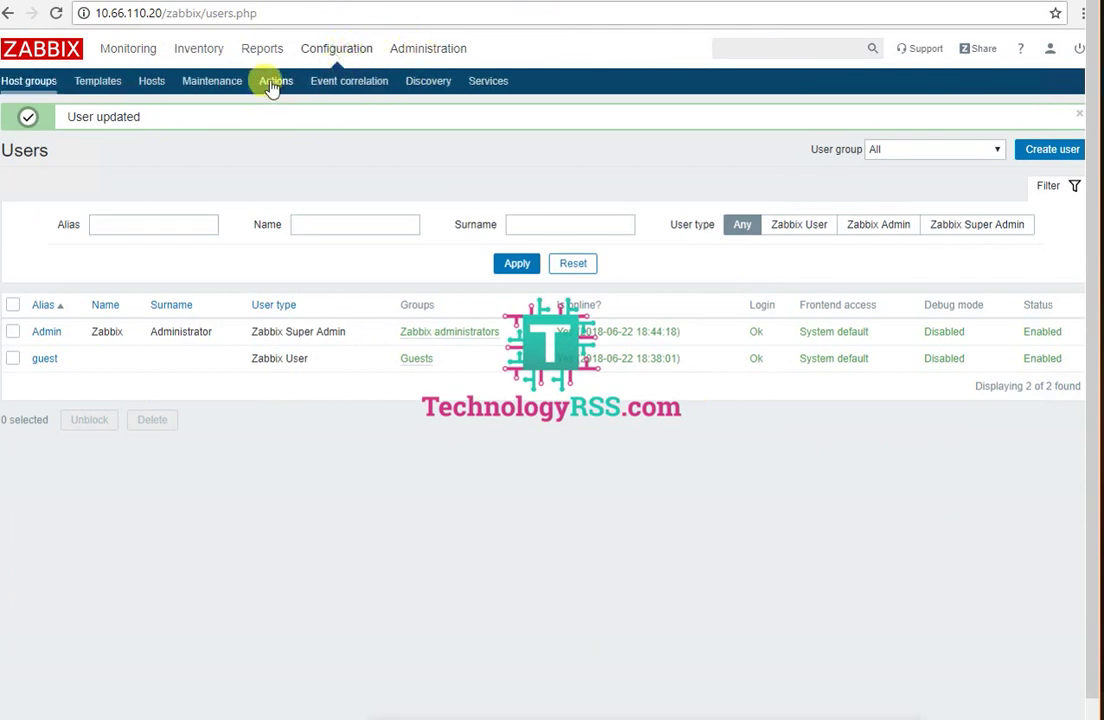
{"action": "left_click", "coordinate": [272, 86]}
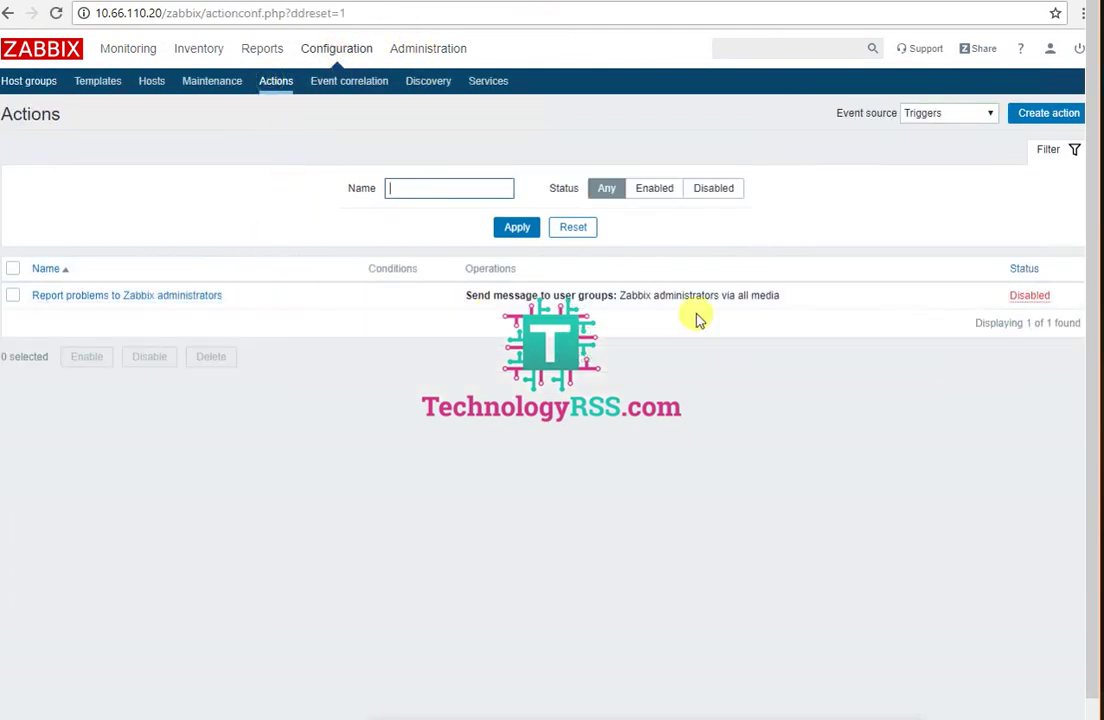
{"action": "left_click", "coordinate": [1030, 296]}
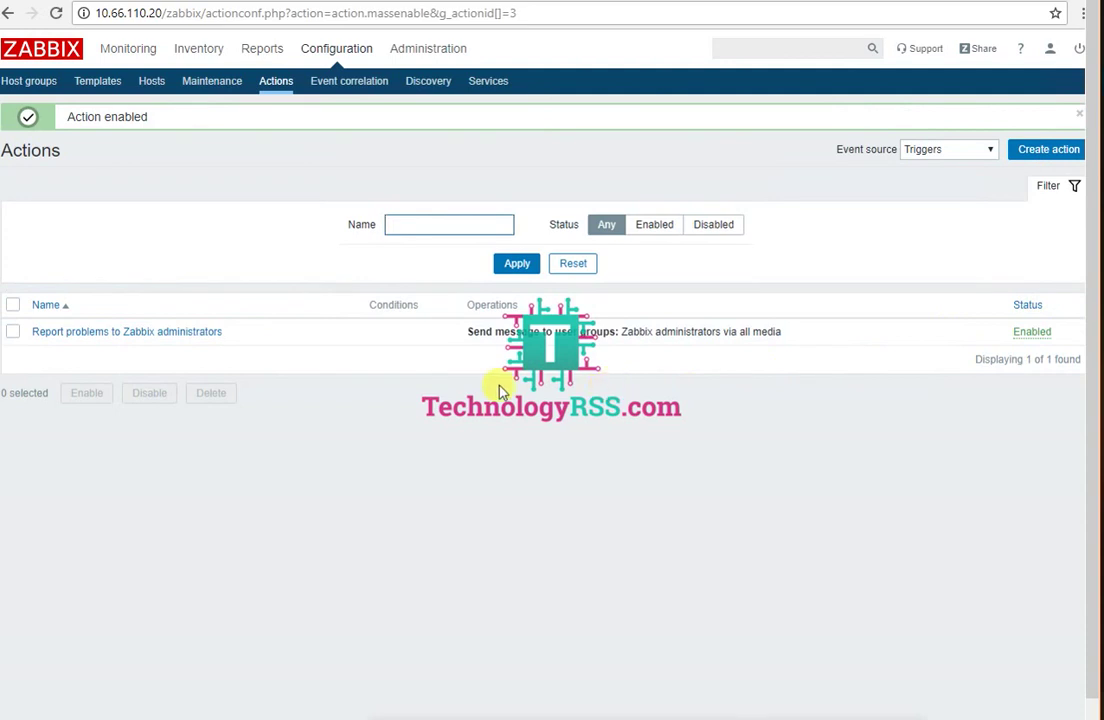
Step: In the action, set the new condition type to Trigger and bring up the trigger picker
{"action": "left_click", "coordinate": [140, 331]}
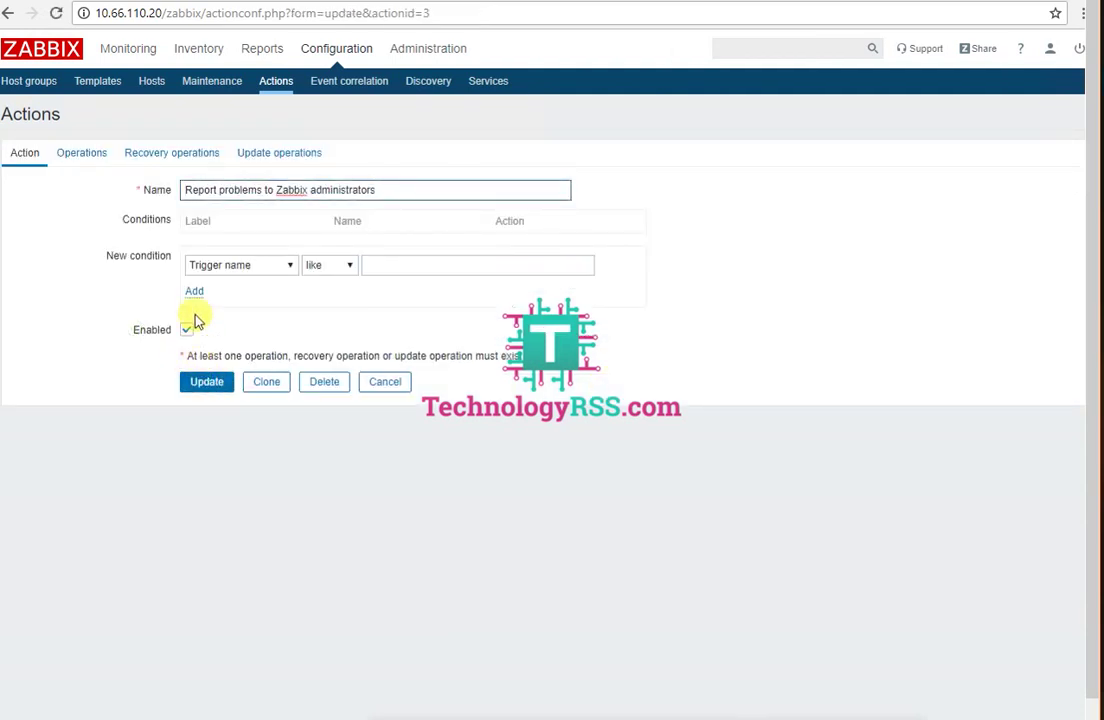
{"action": "left_click", "coordinate": [245, 265]}
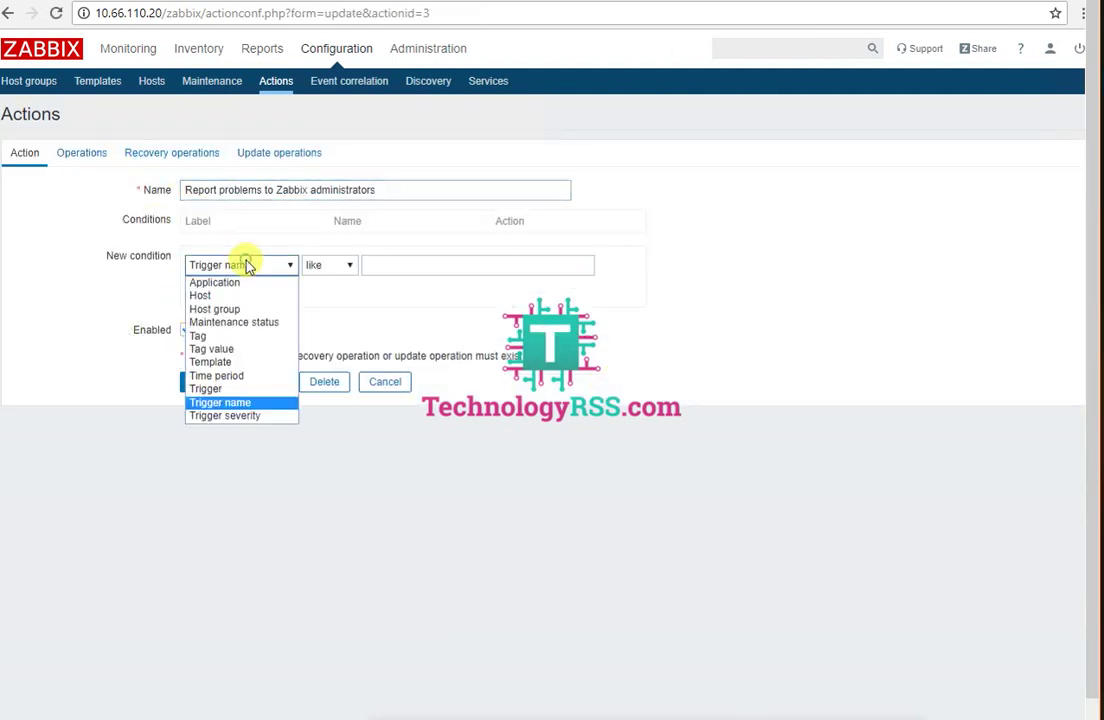
{"action": "left_click", "coordinate": [234, 388]}
{"action": "left_click", "coordinate": [607, 265]}
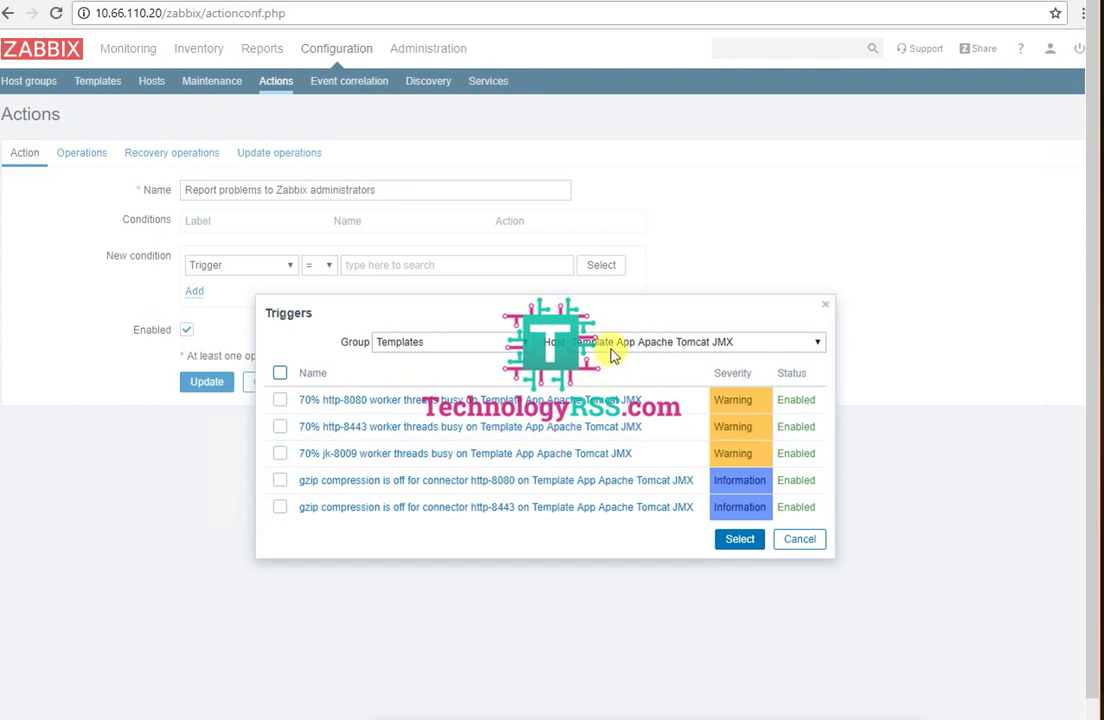
Step: Reopen the trigger picker, keeping Trigger as the new condition type
{"action": "left_click", "coordinate": [488, 343]}
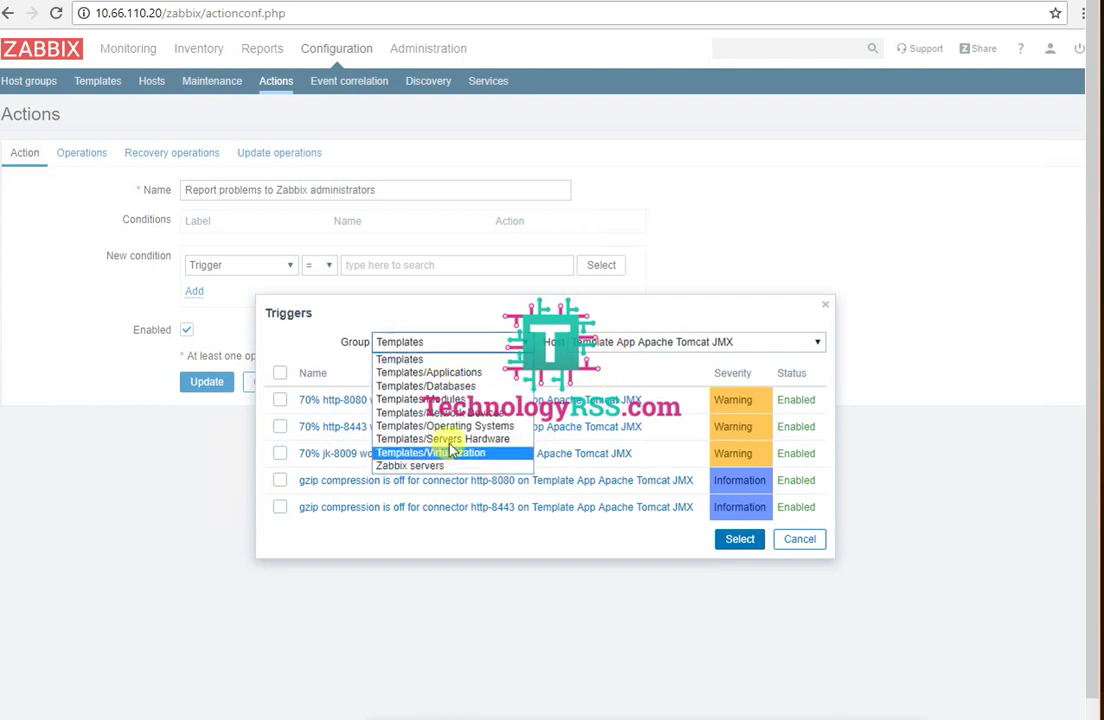
{"action": "left_click", "coordinate": [827, 305]}
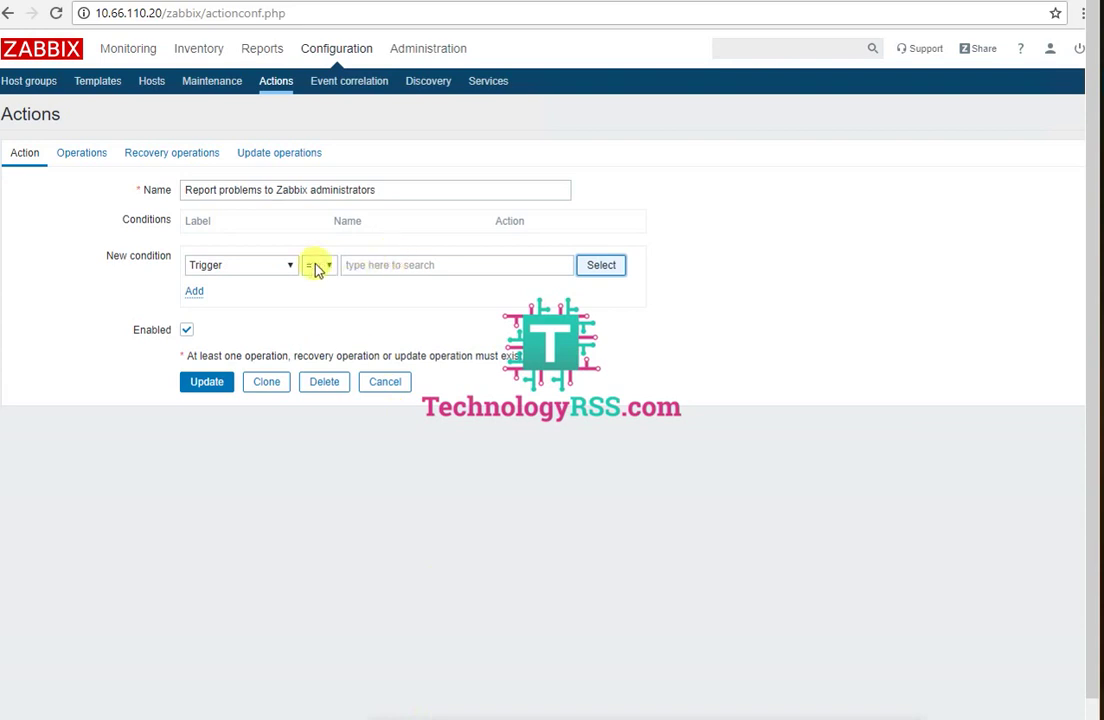
{"action": "left_click", "coordinate": [276, 267]}
{"action": "left_click", "coordinate": [247, 390]}
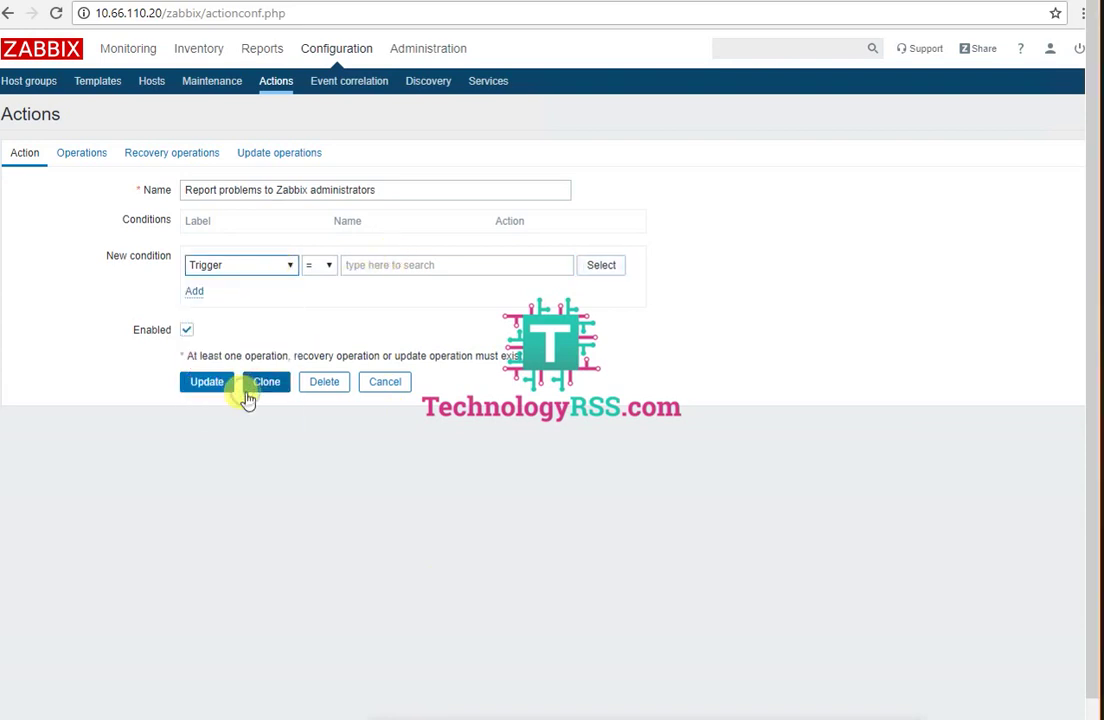
{"action": "left_click", "coordinate": [600, 267]}
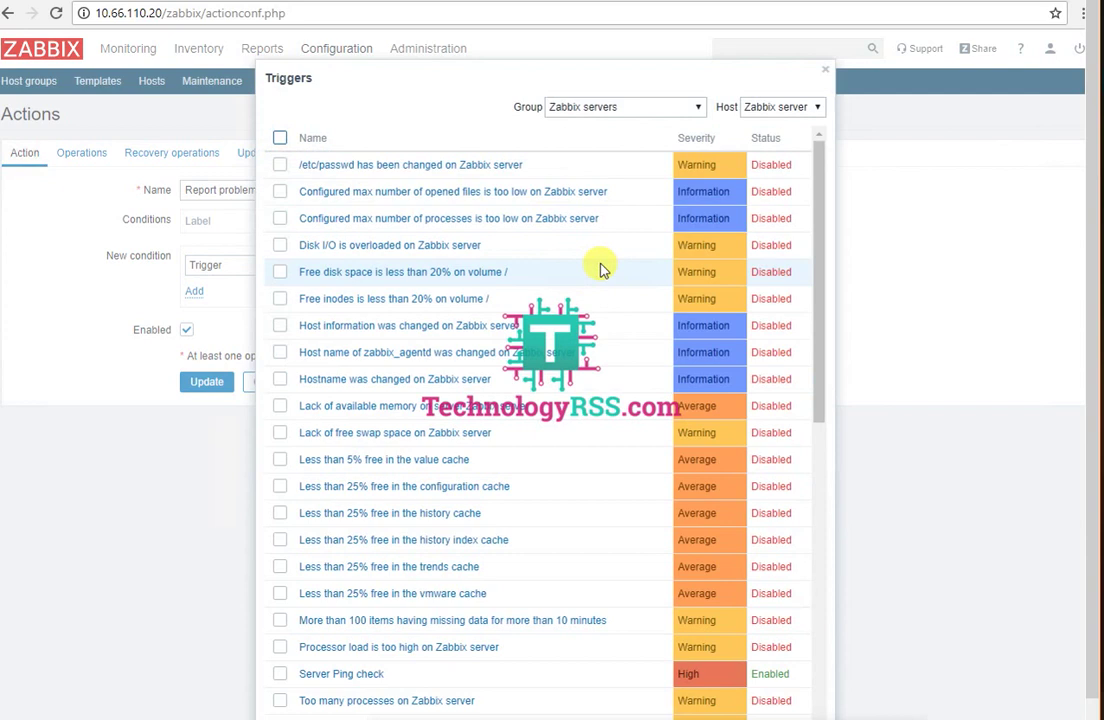
Step: Add condition Trigger = Zabbix server: Server Ping check from the Zabbix servers group
{"action": "left_click", "coordinate": [698, 107]}
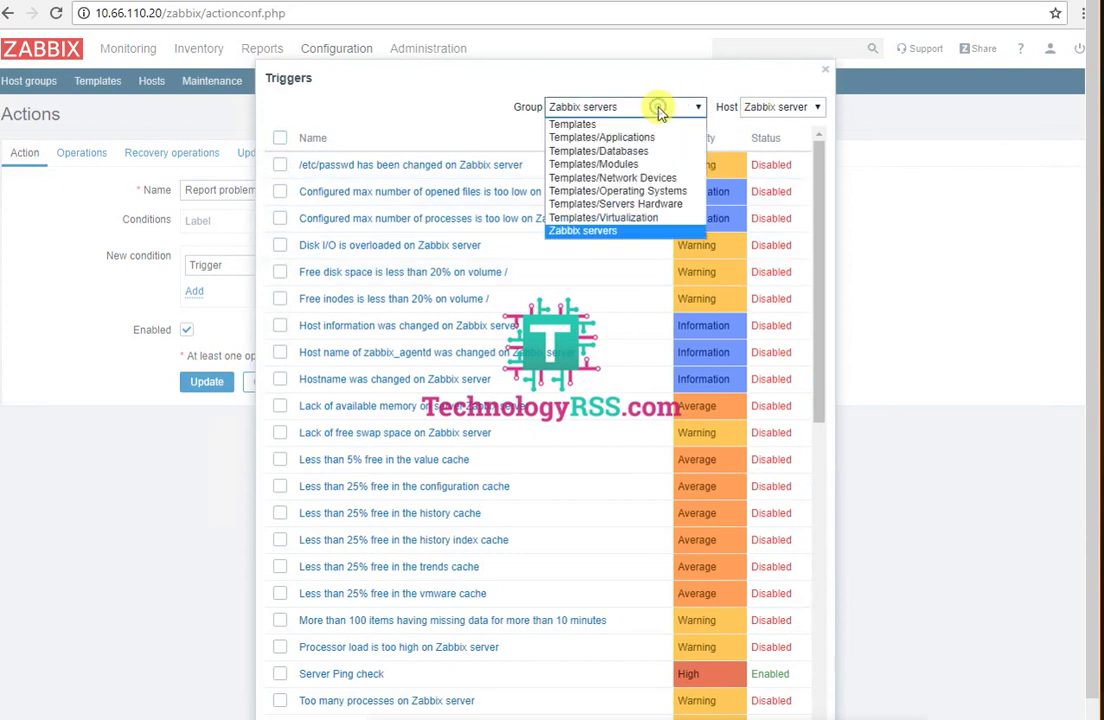
{"action": "left_click", "coordinate": [609, 236]}
{"action": "left_click", "coordinate": [770, 110]}
{"action": "left_click", "coordinate": [779, 121]}
{"action": "scroll", "coordinate": [645, 413], "scroll_direction": "down", "scroll_amount": 3}
{"action": "scroll", "coordinate": [645, 413], "scroll_direction": "down", "scroll_amount": 1}
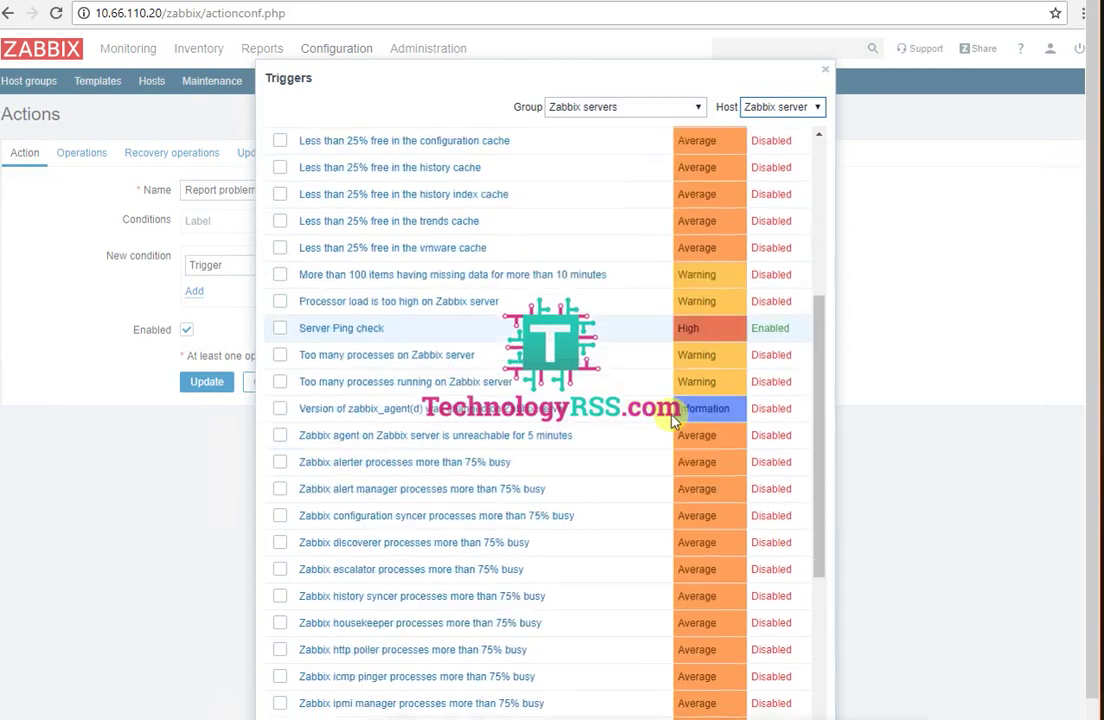
{"action": "left_click", "coordinate": [345, 328]}
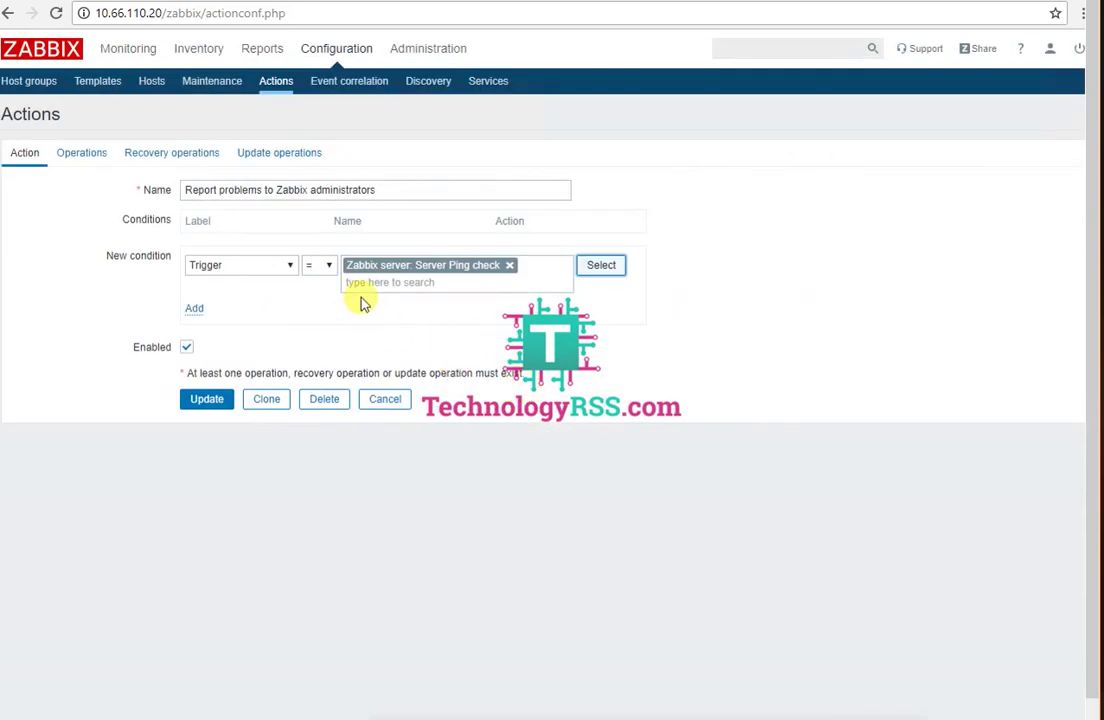
{"action": "left_click", "coordinate": [196, 311]}
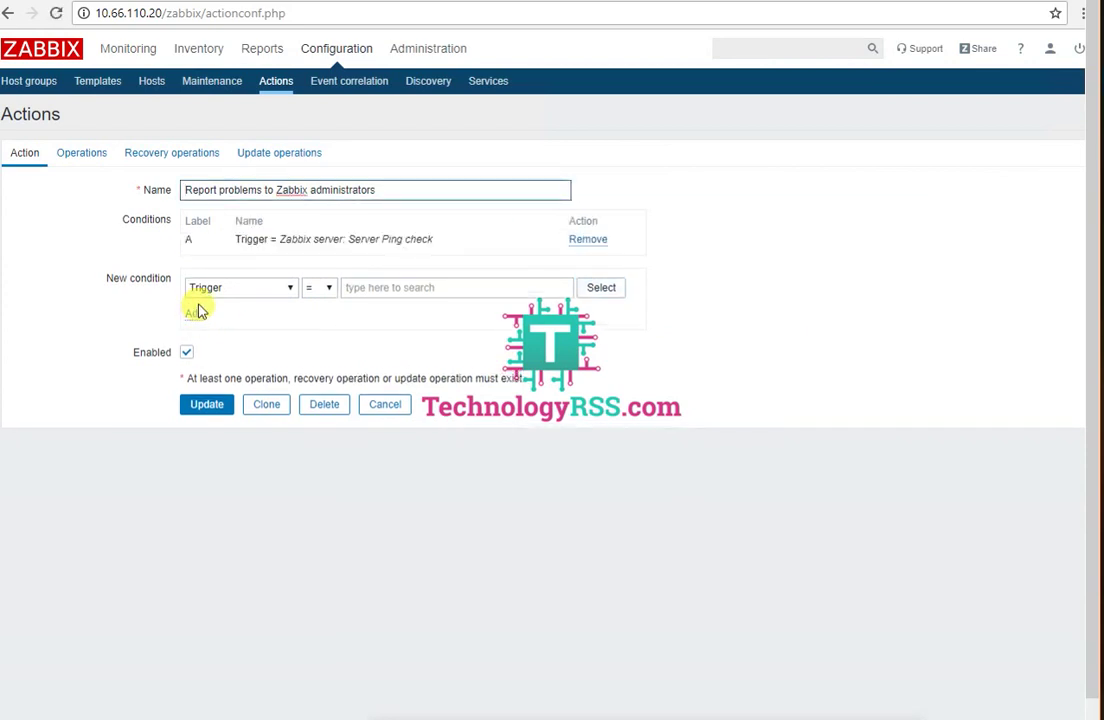
{"action": "left_click", "coordinate": [81, 153]}
Step: Review the action's default message body text
{"action": "left_click", "coordinate": [371, 294]}
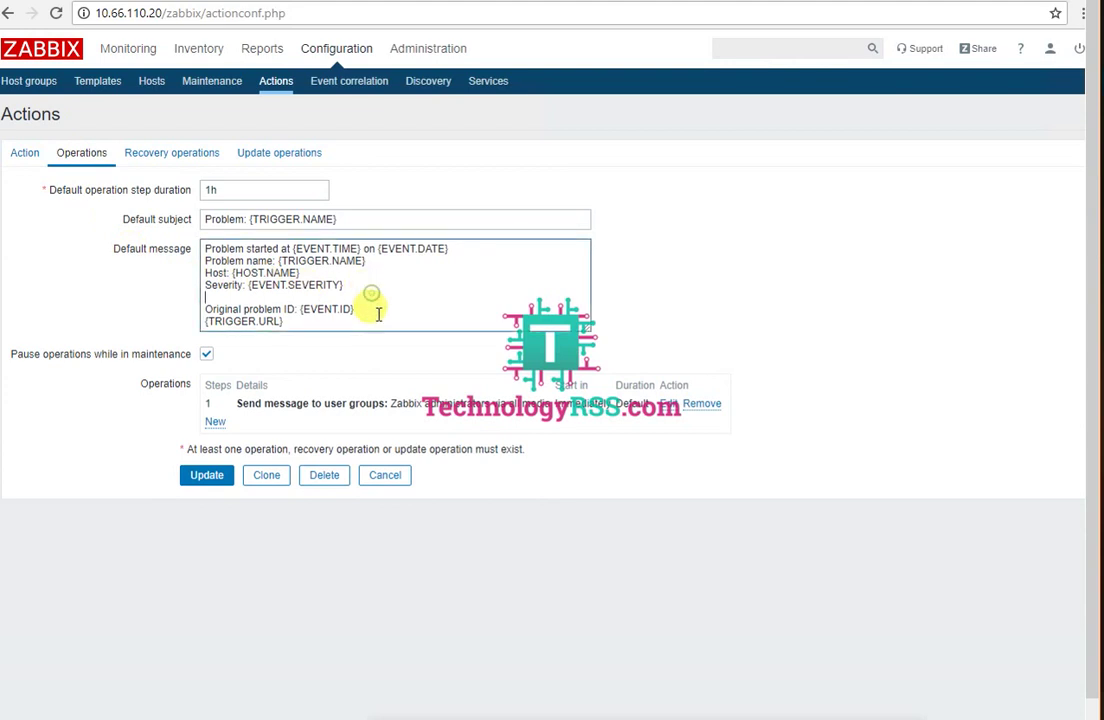
{"action": "left_click_drag", "start_coordinate": [355, 309], "coordinate": [158, 229]}
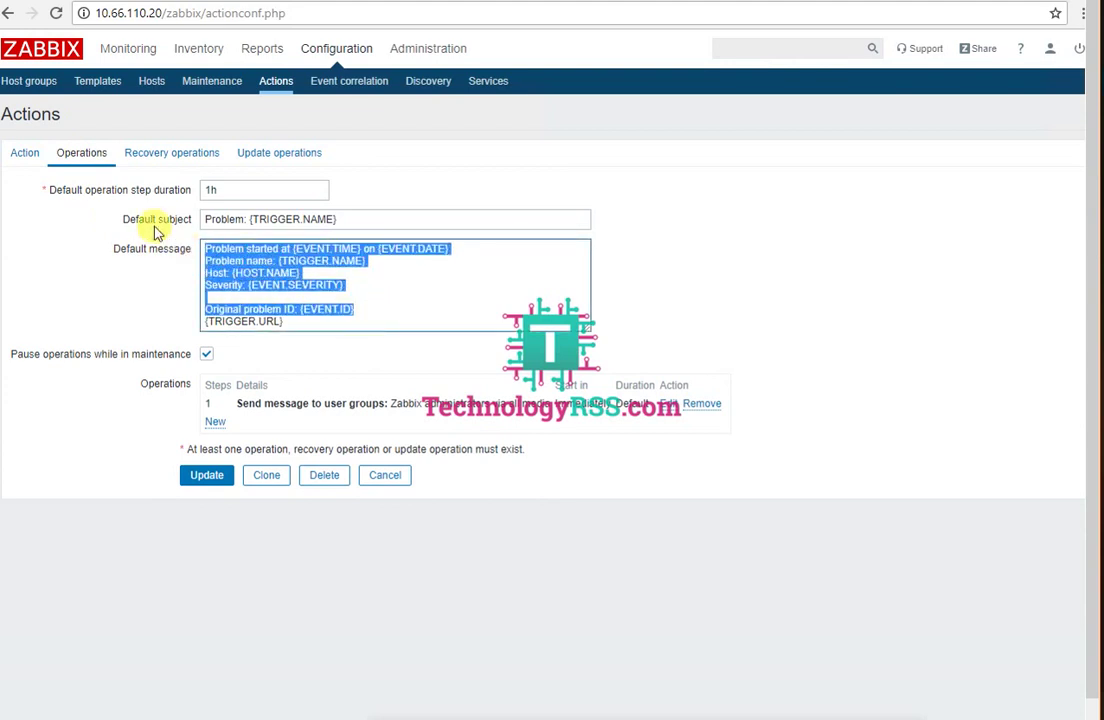
{"action": "left_click", "coordinate": [359, 284]}
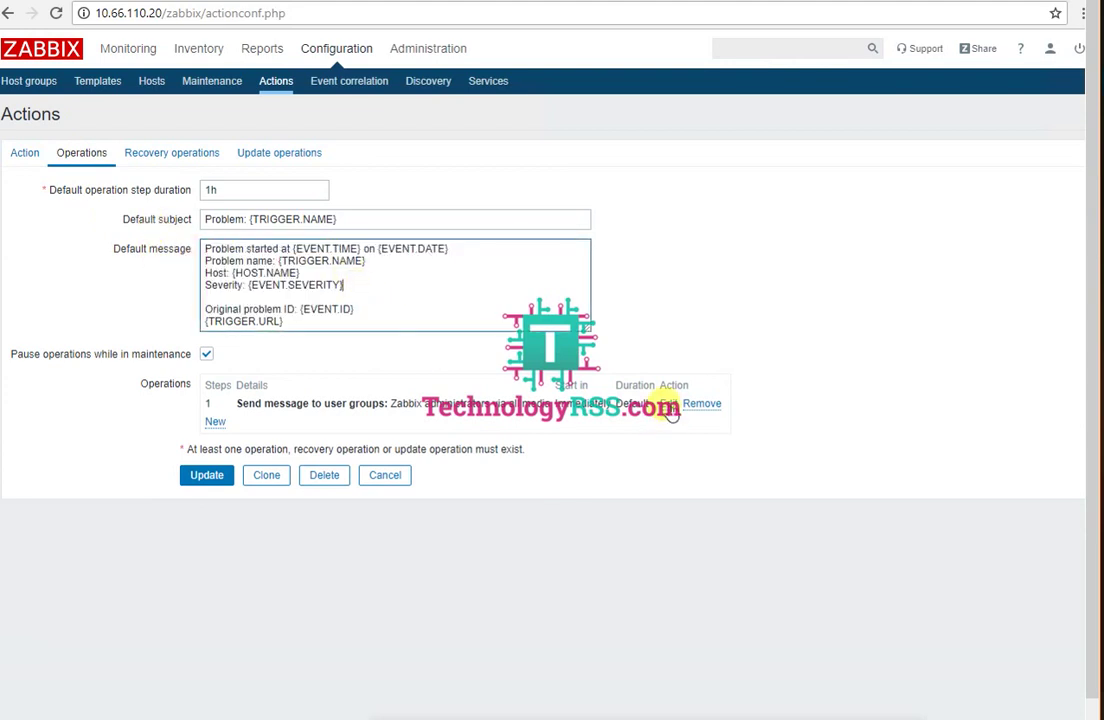
Step: Change operation step 1 to message user Admin via Email only, replacing Zabbix administrators
{"action": "left_click", "coordinate": [668, 406]}
{"action": "scroll", "coordinate": [240, 457], "scroll_direction": "down", "scroll_amount": 2}
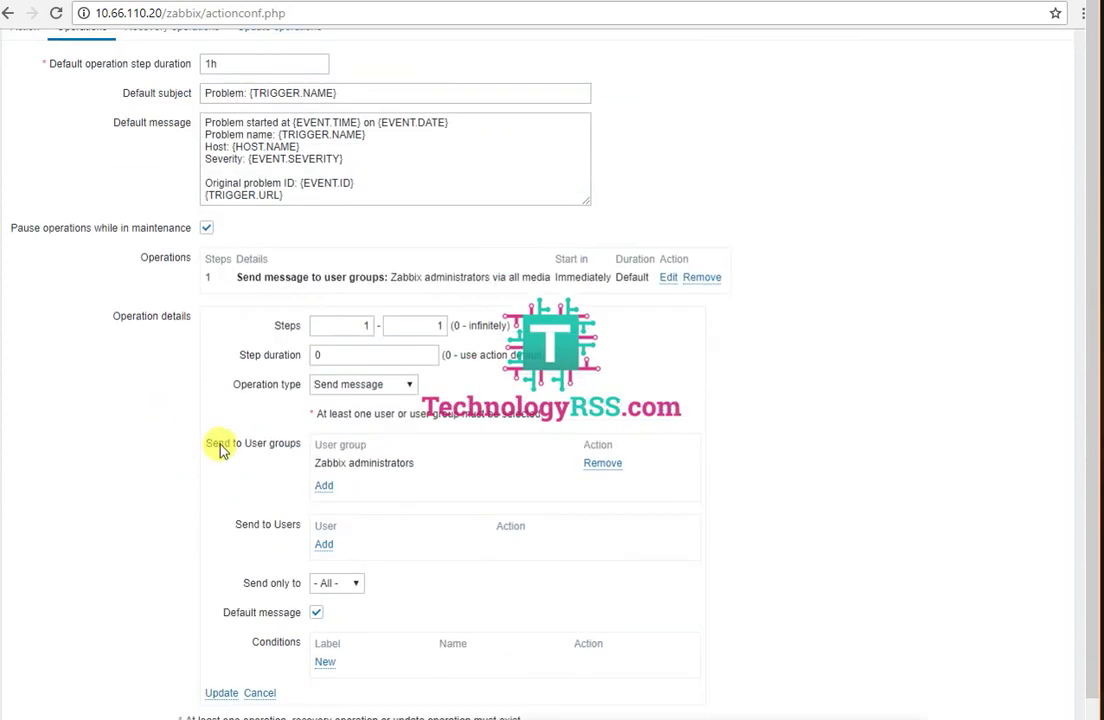
{"action": "left_click", "coordinate": [602, 463]}
{"action": "left_click", "coordinate": [327, 545]}
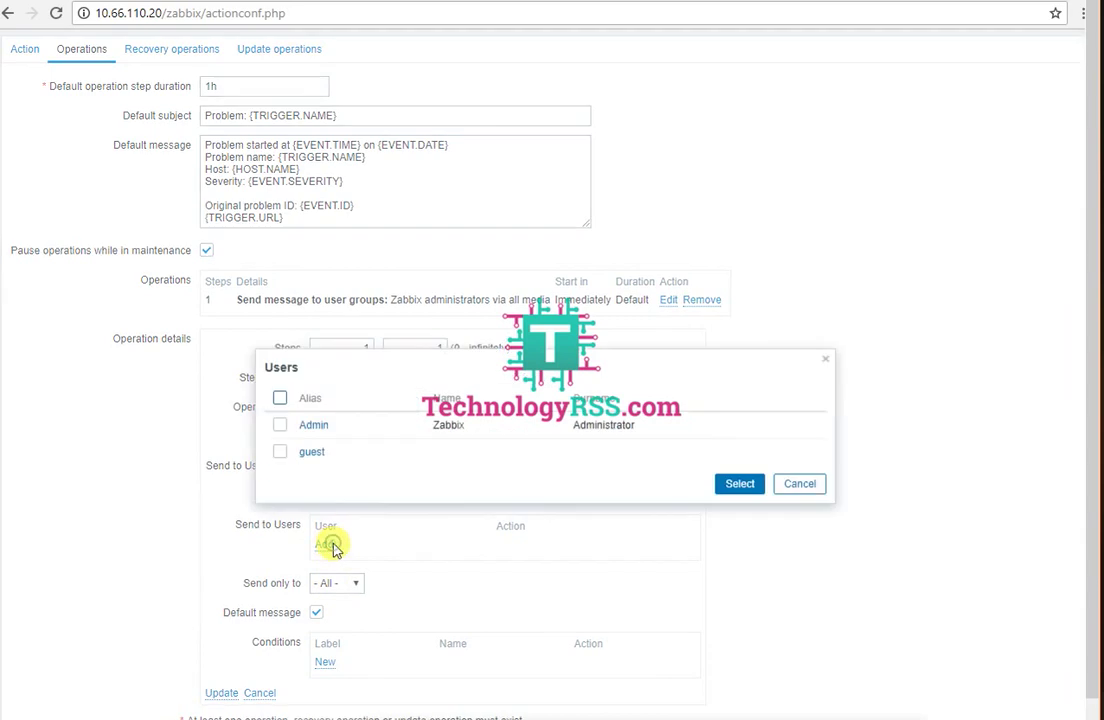
{"action": "left_click", "coordinate": [313, 426]}
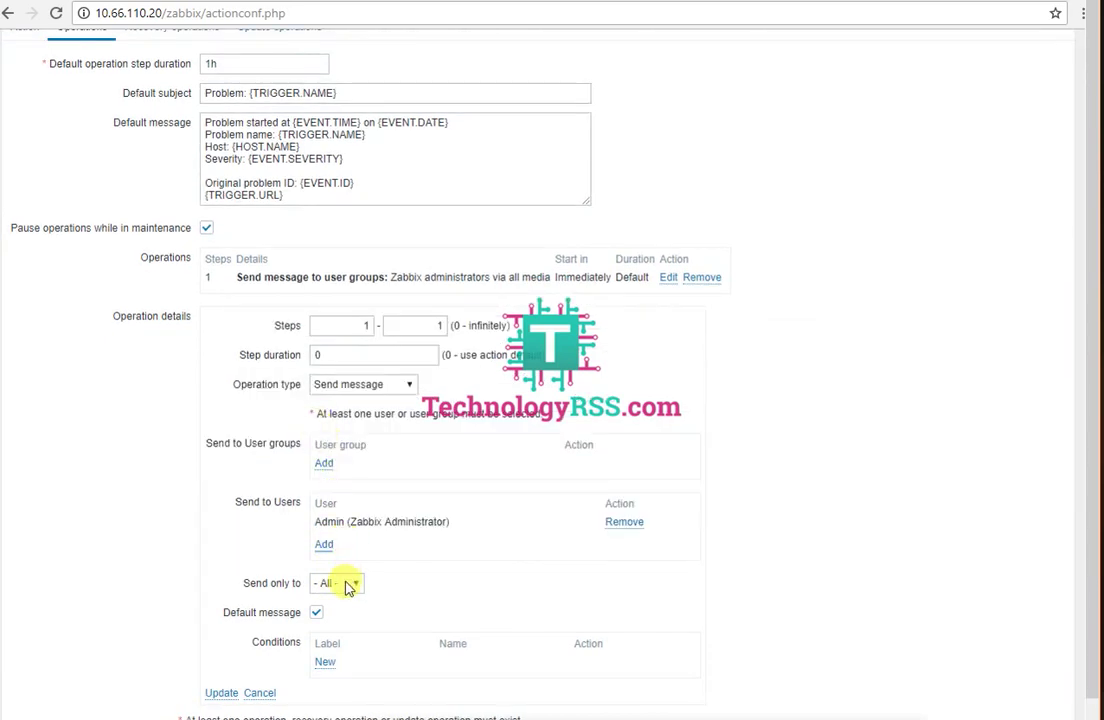
{"action": "left_click", "coordinate": [347, 587]}
{"action": "left_click", "coordinate": [342, 610]}
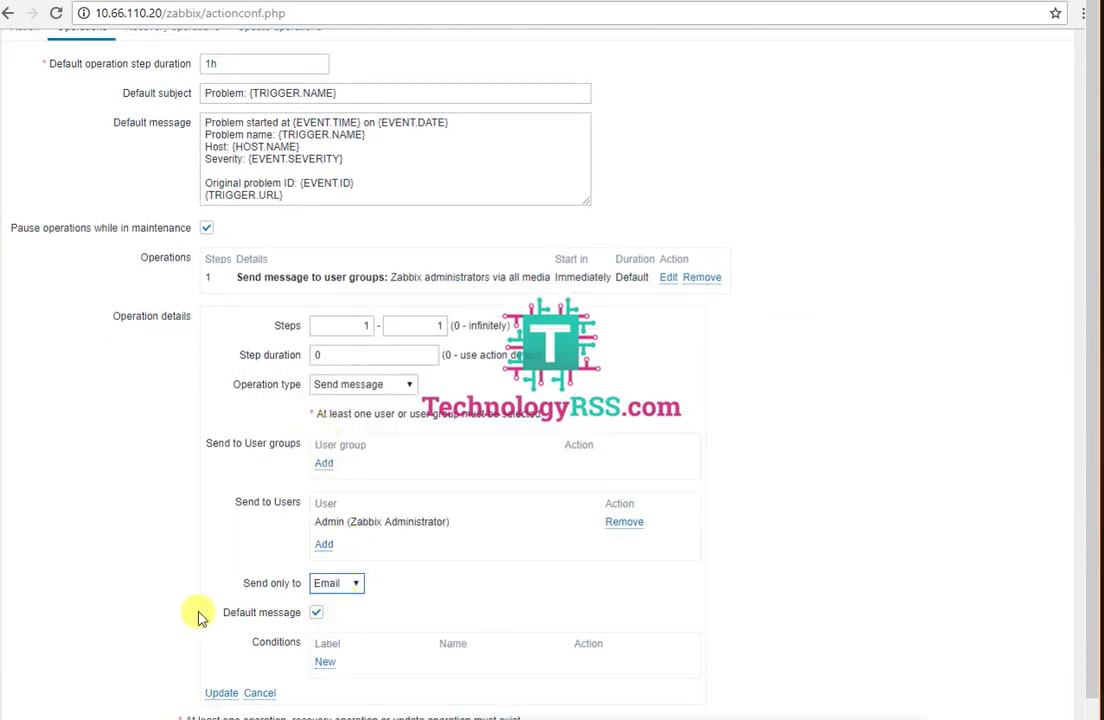
{"action": "left_click", "coordinate": [221, 693]}
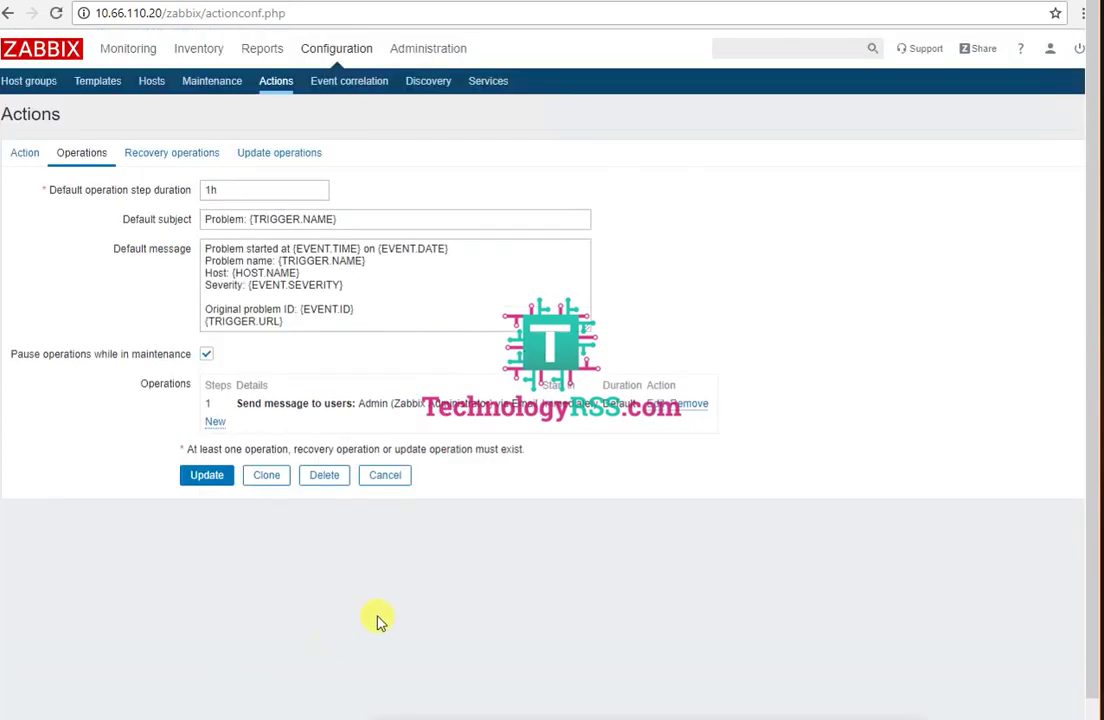
Step: Make the recovery operation send a message to Admin via Email only, and save the action
{"action": "left_click", "coordinate": [165, 152]}
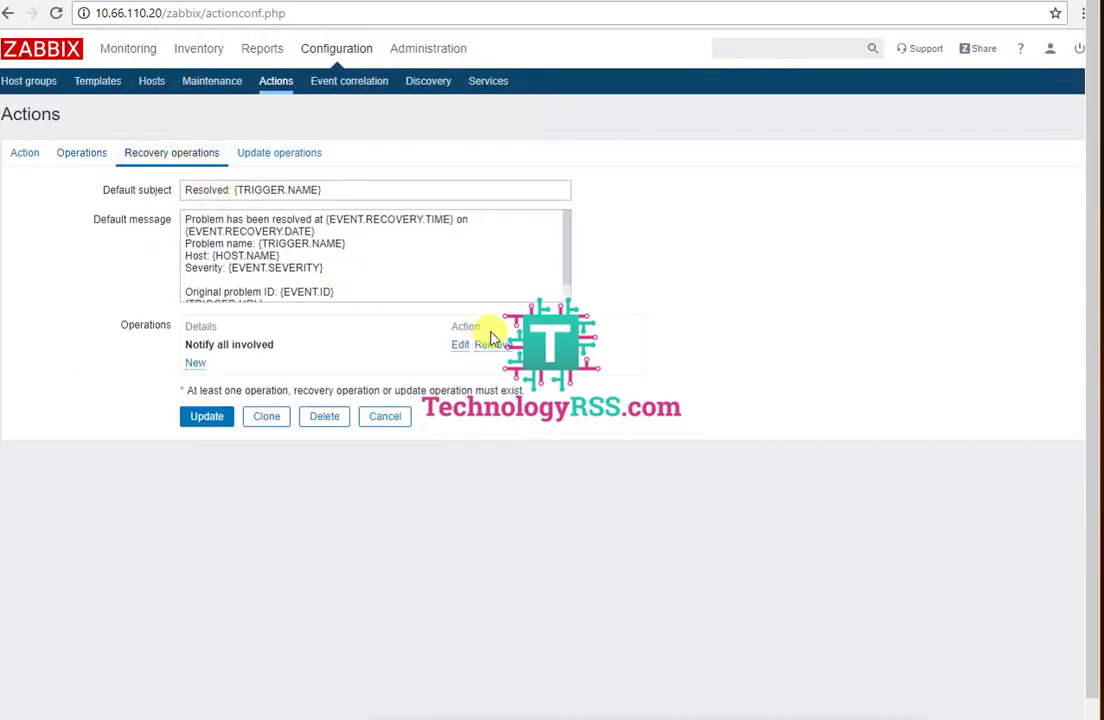
{"action": "left_click", "coordinate": [460, 345]}
{"action": "left_click", "coordinate": [330, 393]}
{"action": "left_click", "coordinate": [312, 410]}
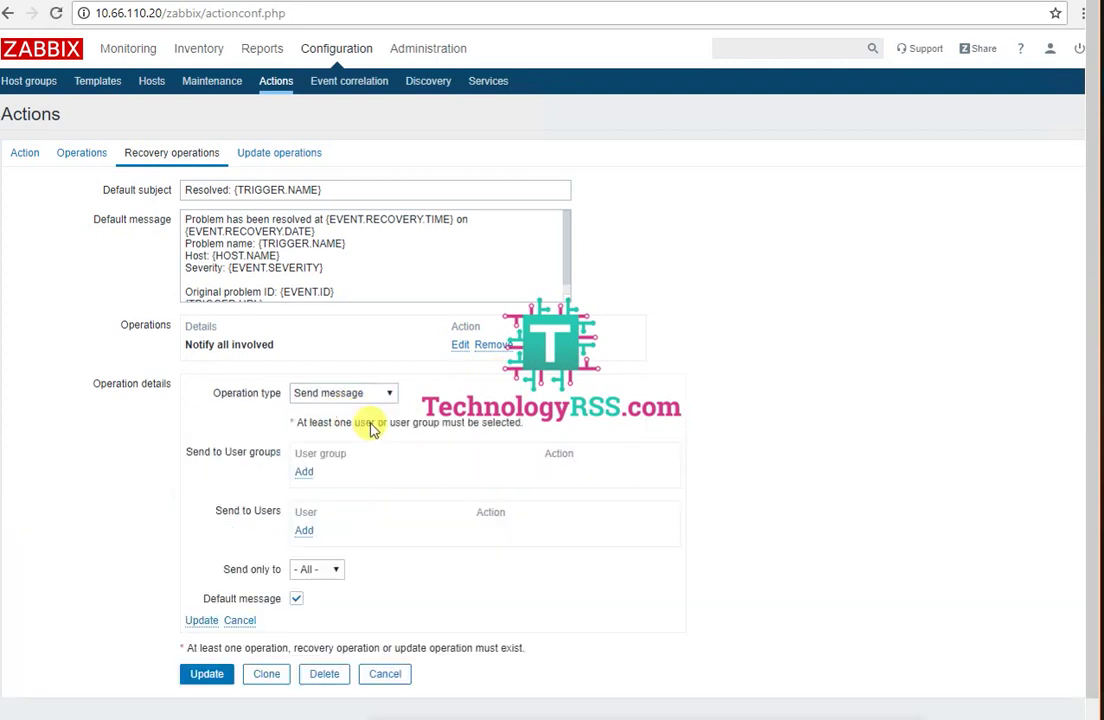
{"action": "left_click", "coordinate": [304, 530]}
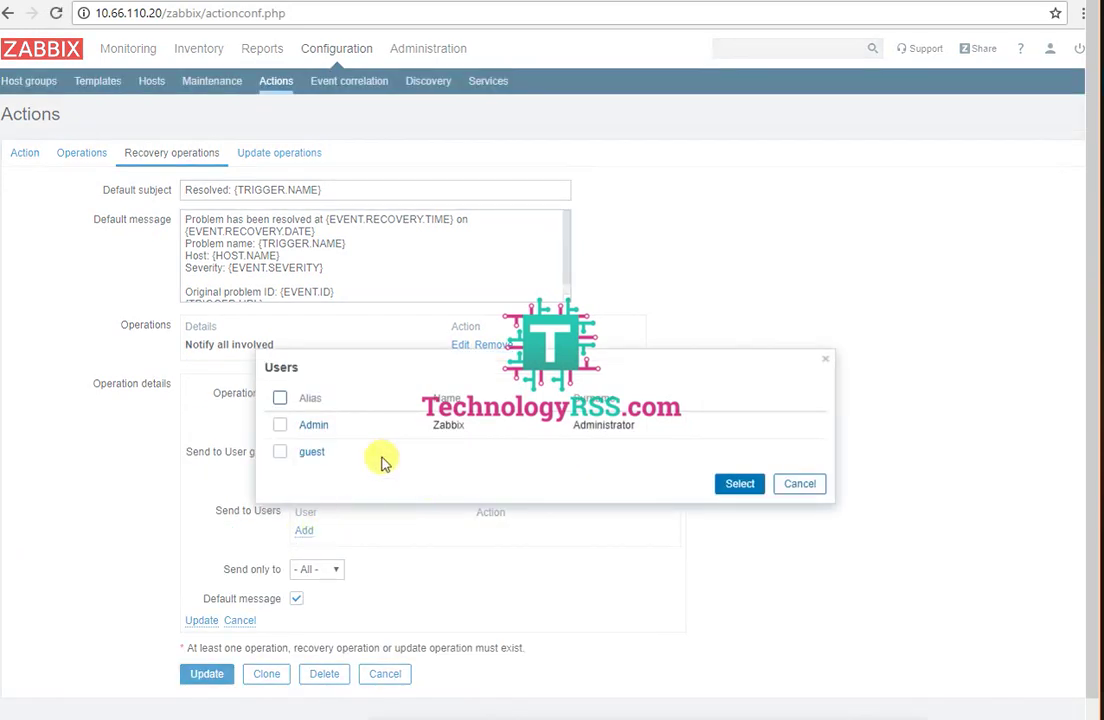
{"action": "left_click", "coordinate": [312, 427]}
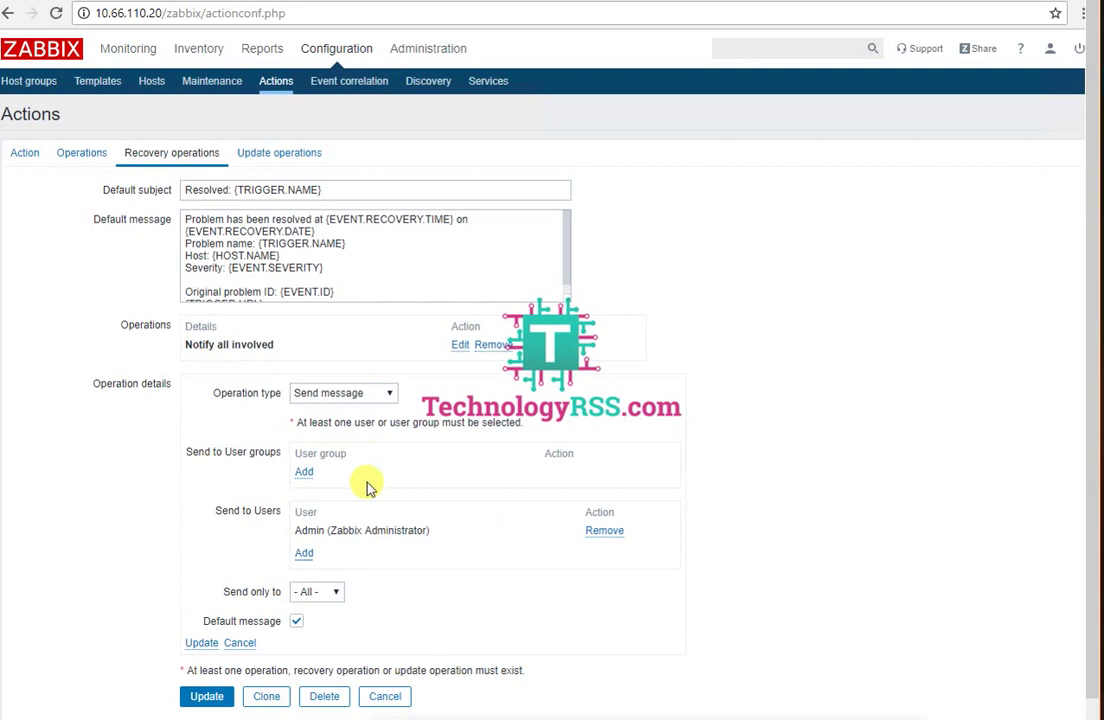
{"action": "left_click", "coordinate": [330, 591]}
{"action": "left_click", "coordinate": [320, 621]}
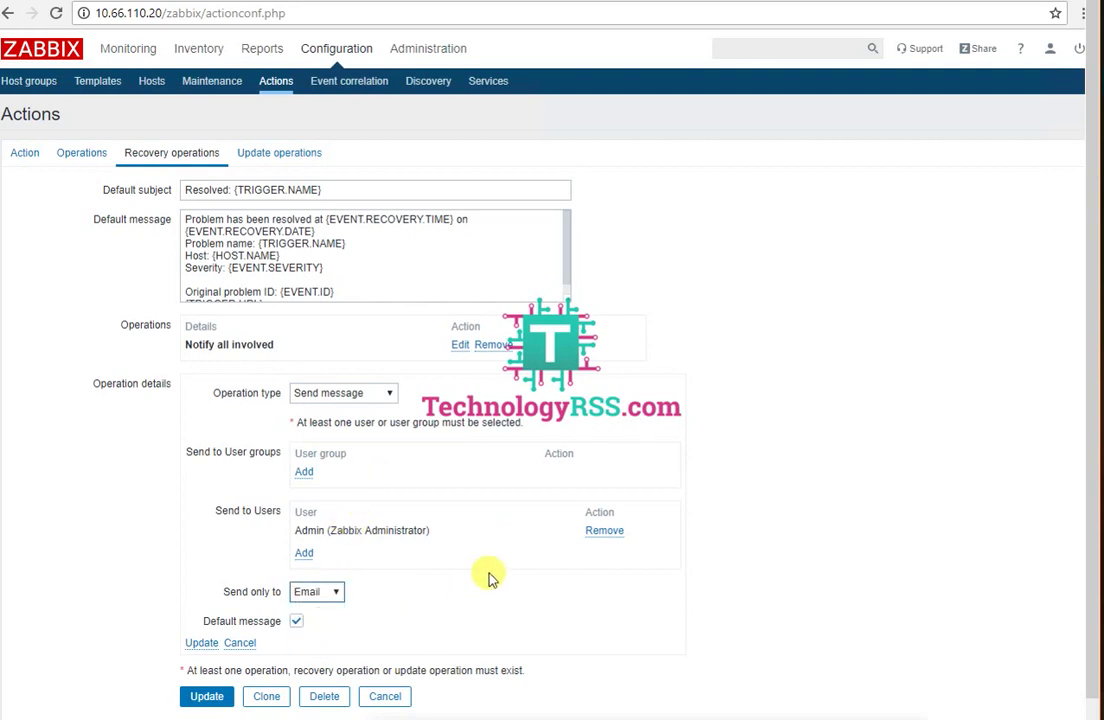
{"action": "left_click", "coordinate": [202, 644]}
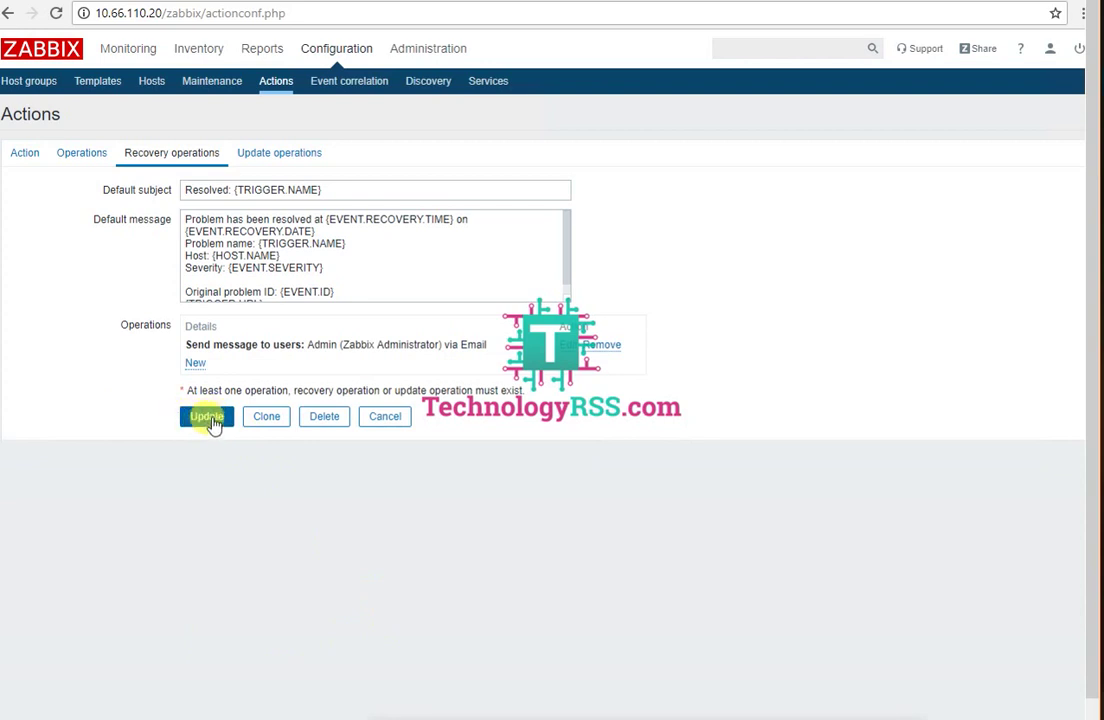
{"action": "left_click", "coordinate": [207, 417]}
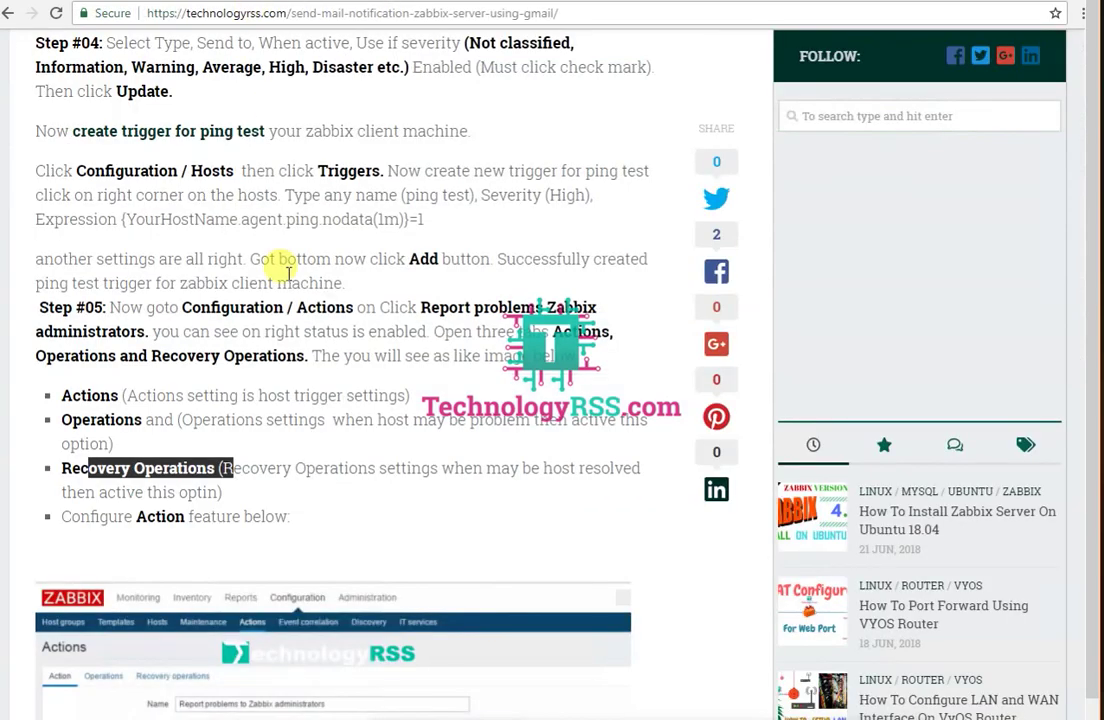
{"action": "scroll", "coordinate": [285, 383], "scroll_direction": "down", "scroll_amount": 4}
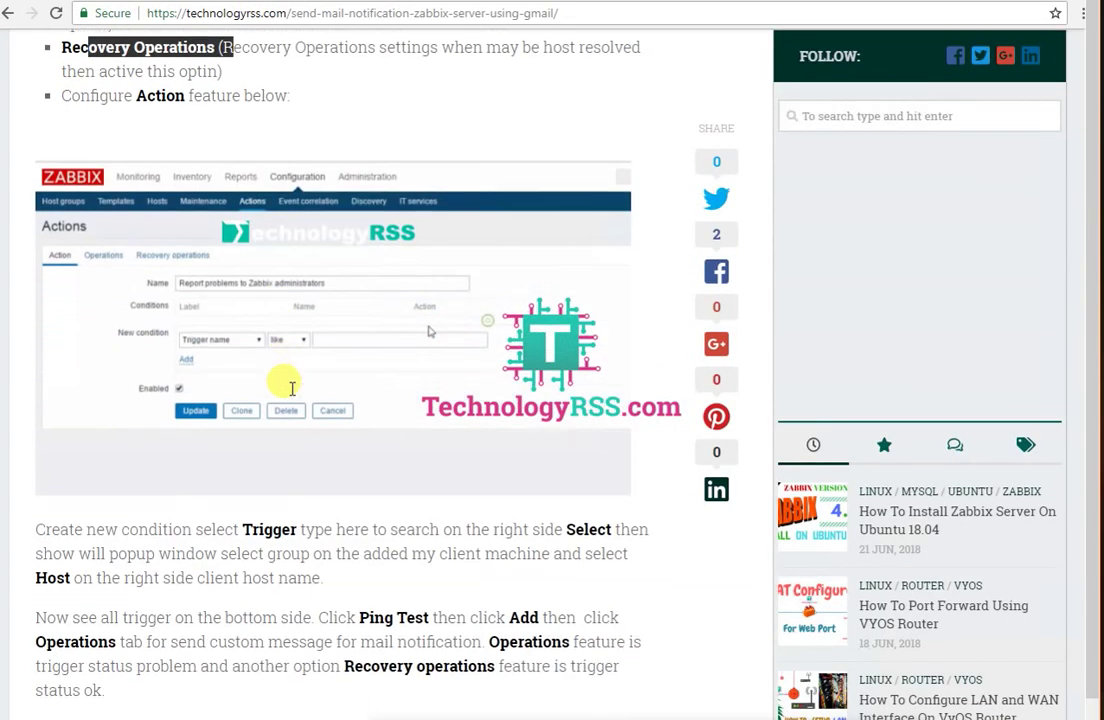
Step: Scroll the tutorial and highlight its new condition and Select instructions
{"action": "scroll", "coordinate": [285, 383], "scroll_direction": "down", "scroll_amount": 2}
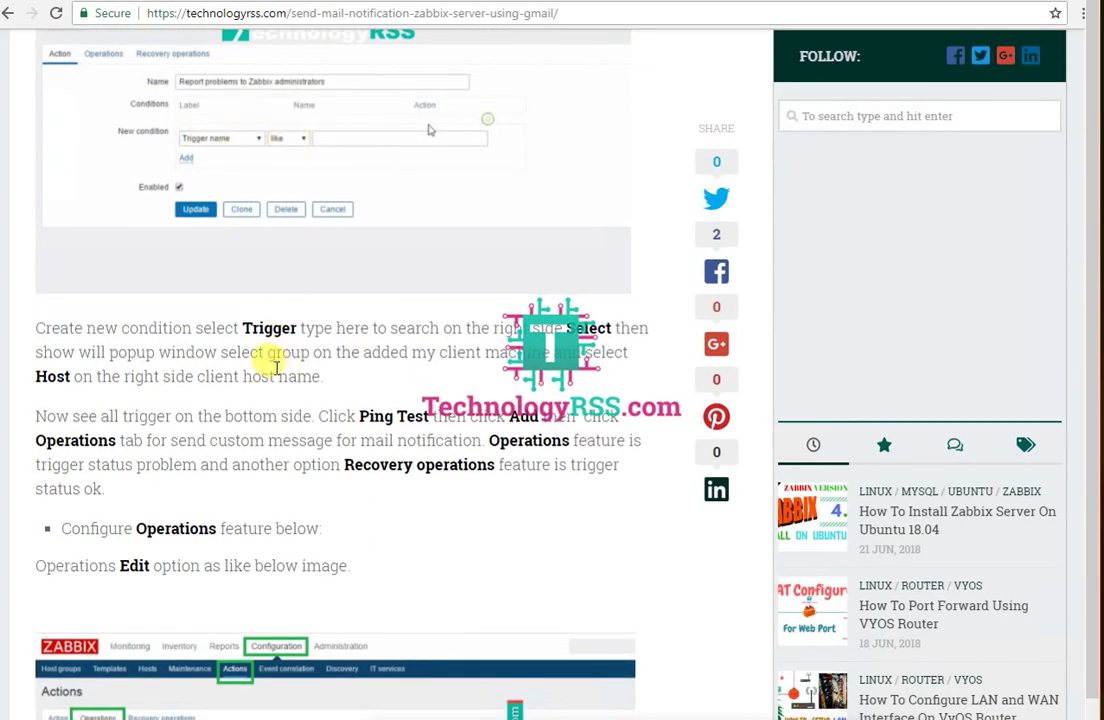
{"action": "scroll", "coordinate": [200, 320], "scroll_direction": "down", "scroll_amount": 1}
{"action": "left_click_drag", "start_coordinate": [82, 224], "coordinate": [271, 220]}
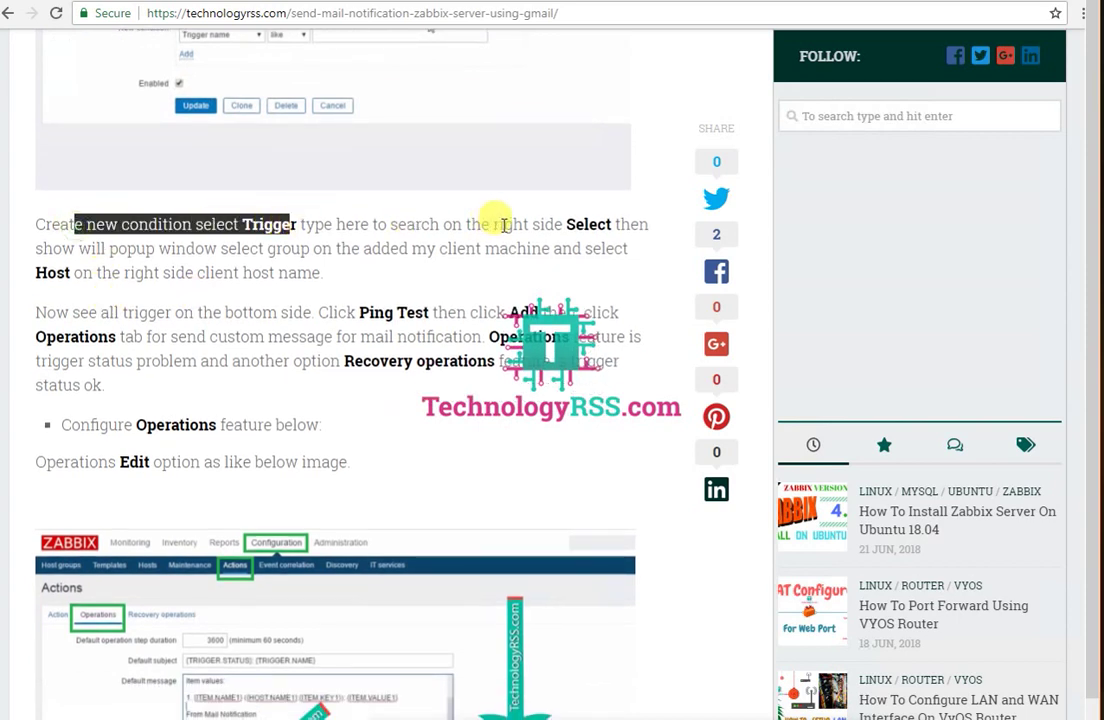
{"action": "left_click_drag", "start_coordinate": [503, 224], "coordinate": [620, 224]}
{"action": "left_click_drag", "start_coordinate": [174, 312], "coordinate": [548, 312]}
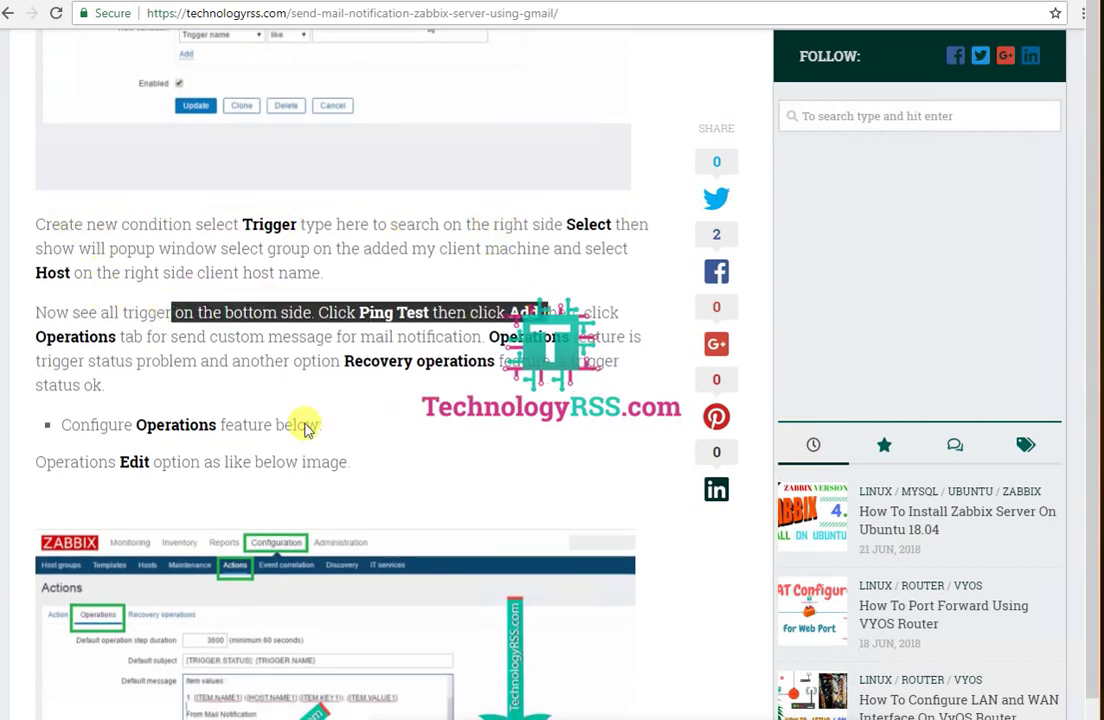
{"action": "scroll", "coordinate": [241, 446], "scroll_direction": "down", "scroll_amount": 2}
{"action": "scroll", "coordinate": [254, 452], "scroll_direction": "down", "scroll_amount": 3}
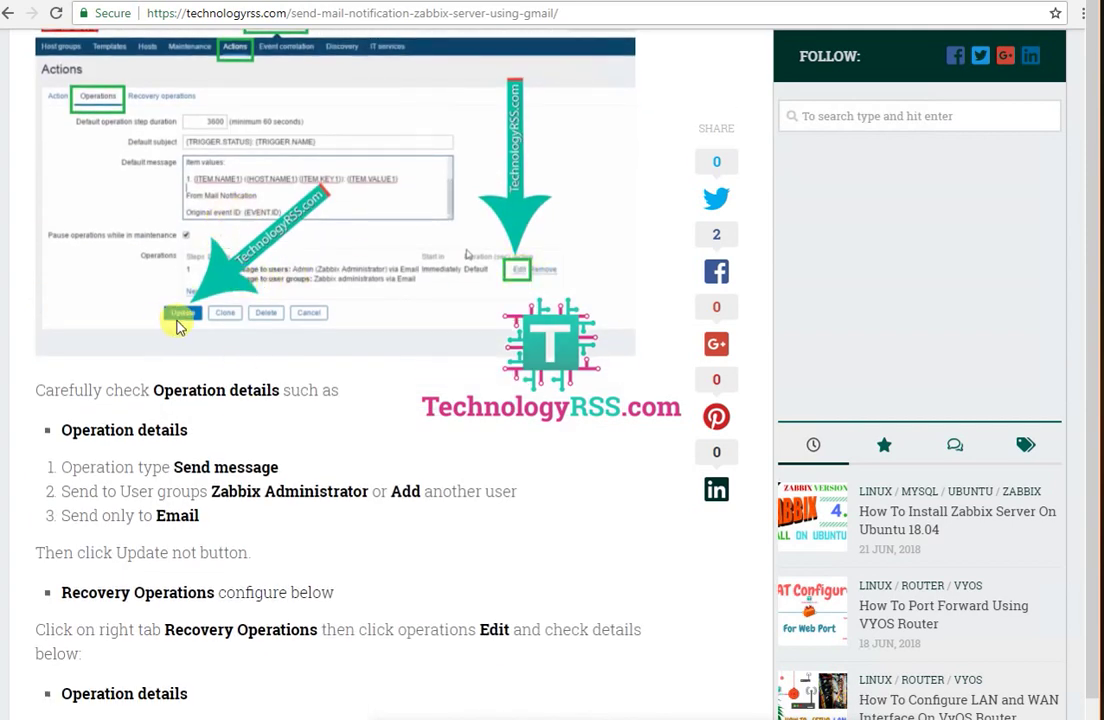
Step: Highlight the tutorial's Operation details checklist
{"action": "left_click_drag", "start_coordinate": [152, 390], "coordinate": [318, 391]}
{"action": "scroll", "coordinate": [320, 480], "scroll_direction": "down", "scroll_amount": 2}
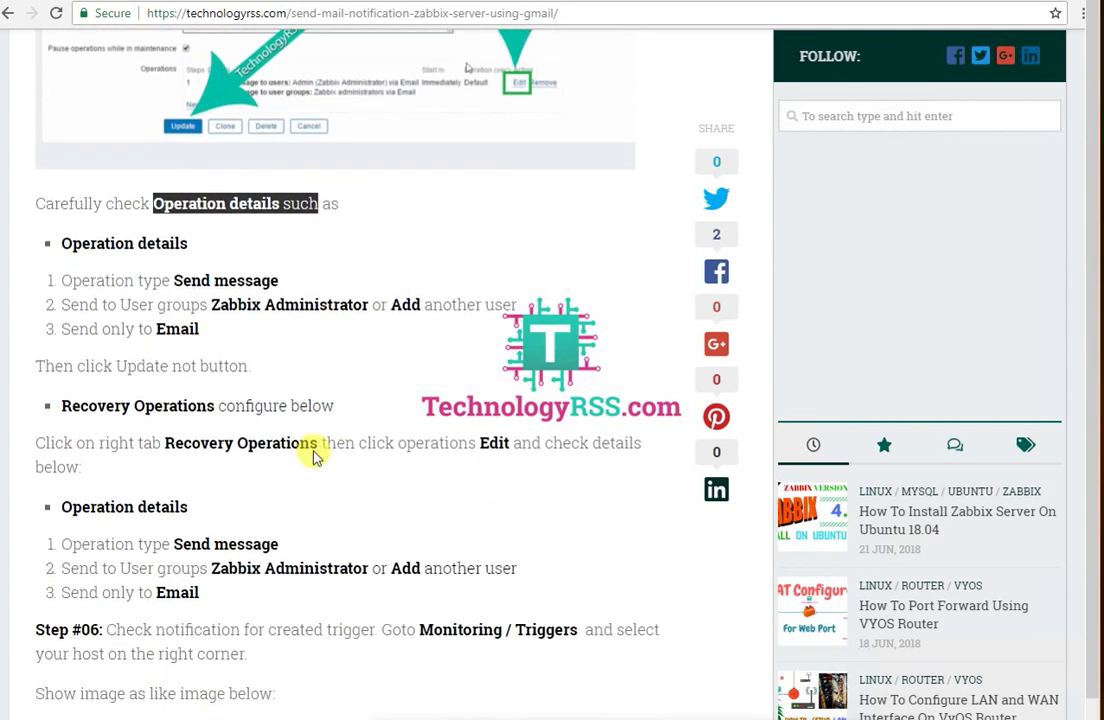
{"action": "left_click_drag", "start_coordinate": [185, 260], "coordinate": [282, 261]}
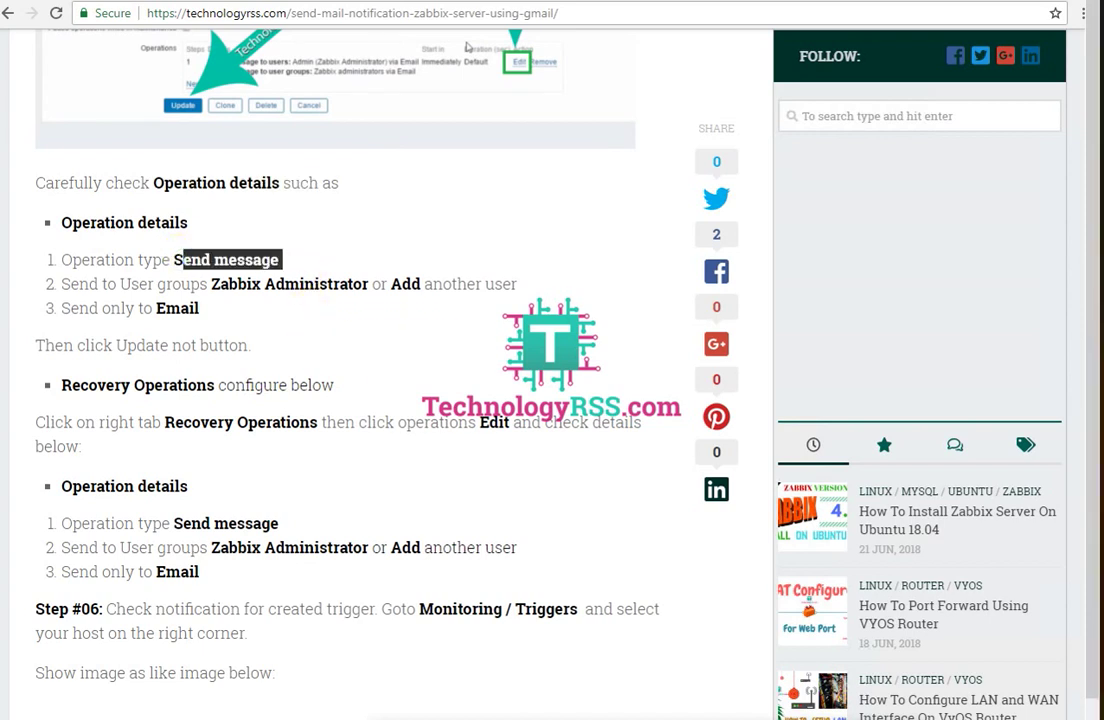
{"action": "left_click", "coordinate": [390, 407]}
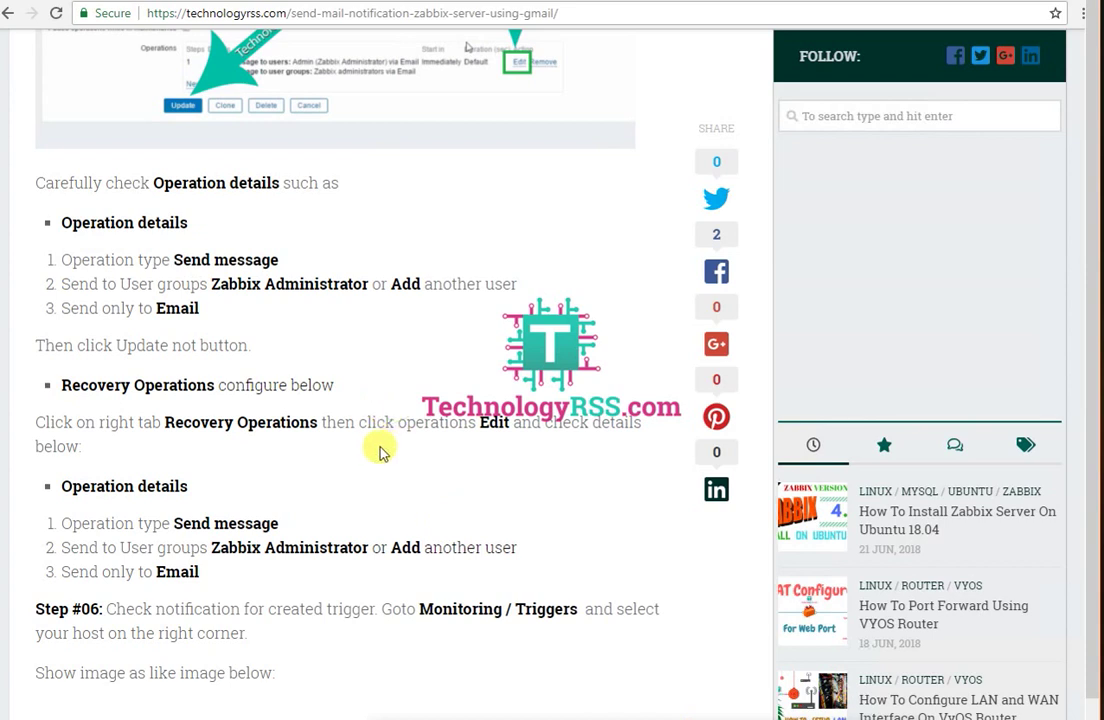
{"action": "scroll", "coordinate": [278, 375], "scroll_direction": "down", "scroll_amount": 1}
{"action": "scroll", "coordinate": [278, 365], "scroll_direction": "down", "scroll_amount": 3}
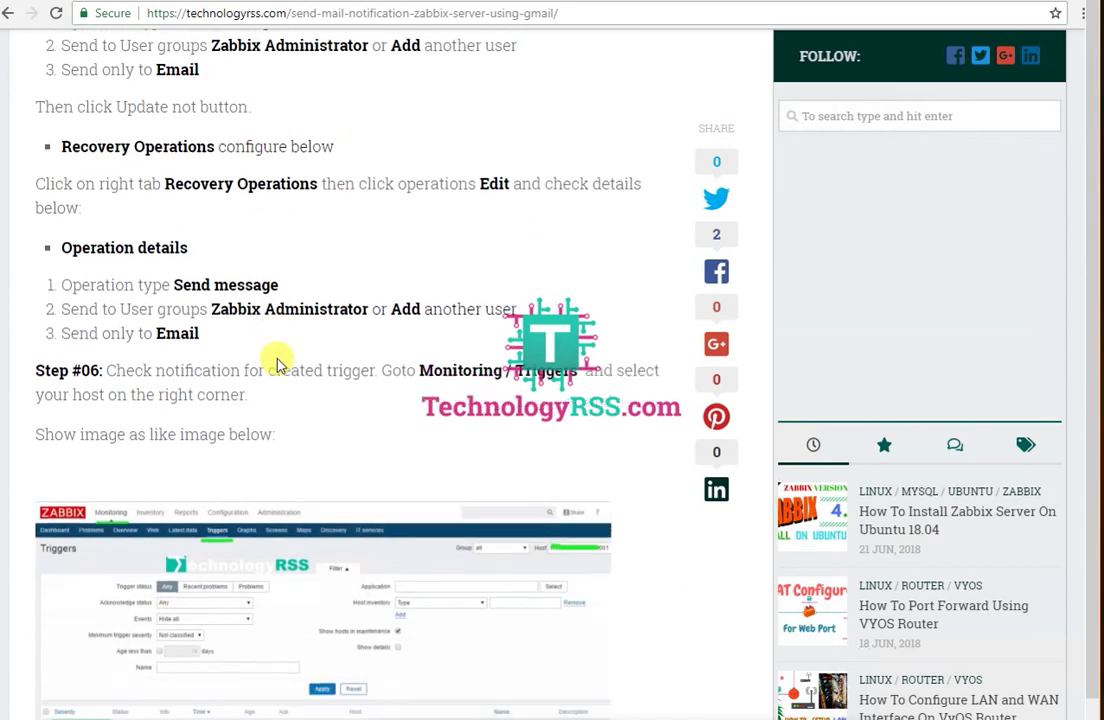
Step: Highlight the tutorial's Recovery Operations instructions and Zabbix Administrator recipient step
{"action": "left_click_drag", "start_coordinate": [62, 74], "coordinate": [280, 74]}
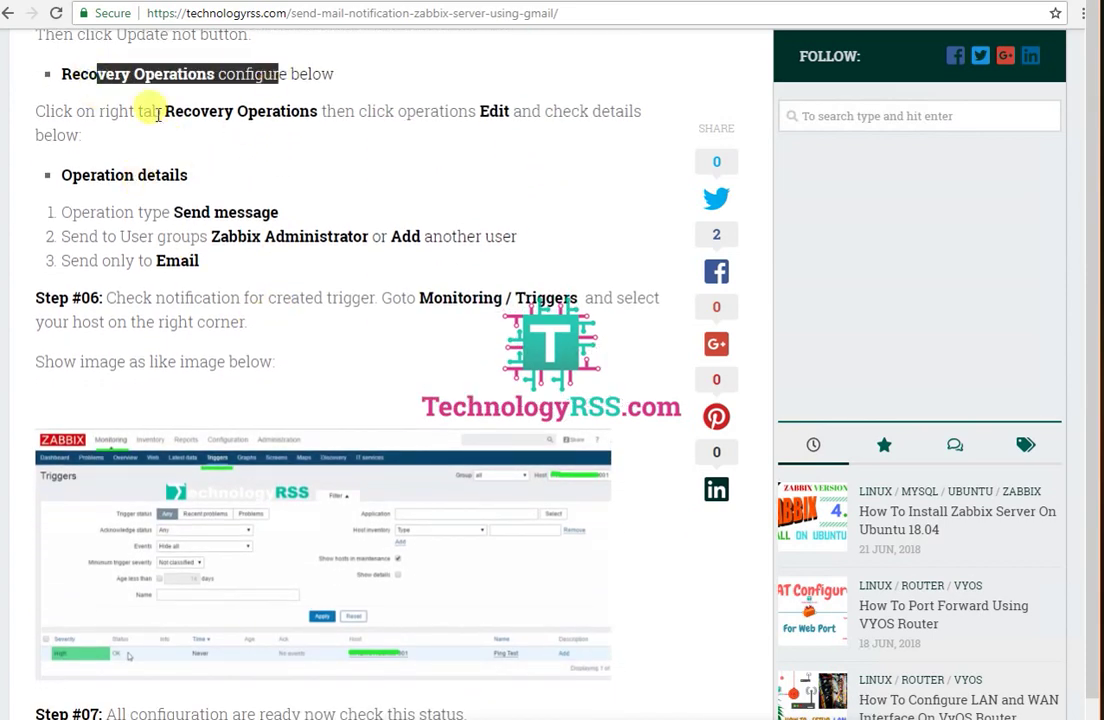
{"action": "left_click_drag", "start_coordinate": [164, 111], "coordinate": [324, 111]}
{"action": "left_click_drag", "start_coordinate": [166, 236], "coordinate": [390, 237]}
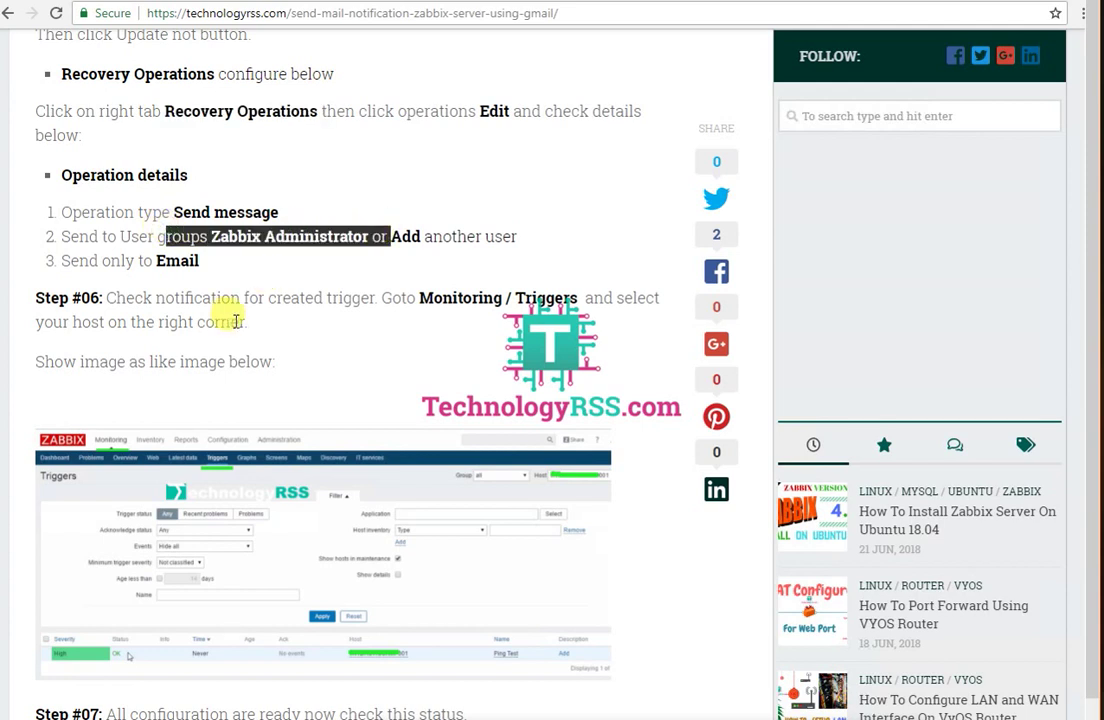
{"action": "scroll", "coordinate": [236, 320], "scroll_direction": "down", "scroll_amount": 3}
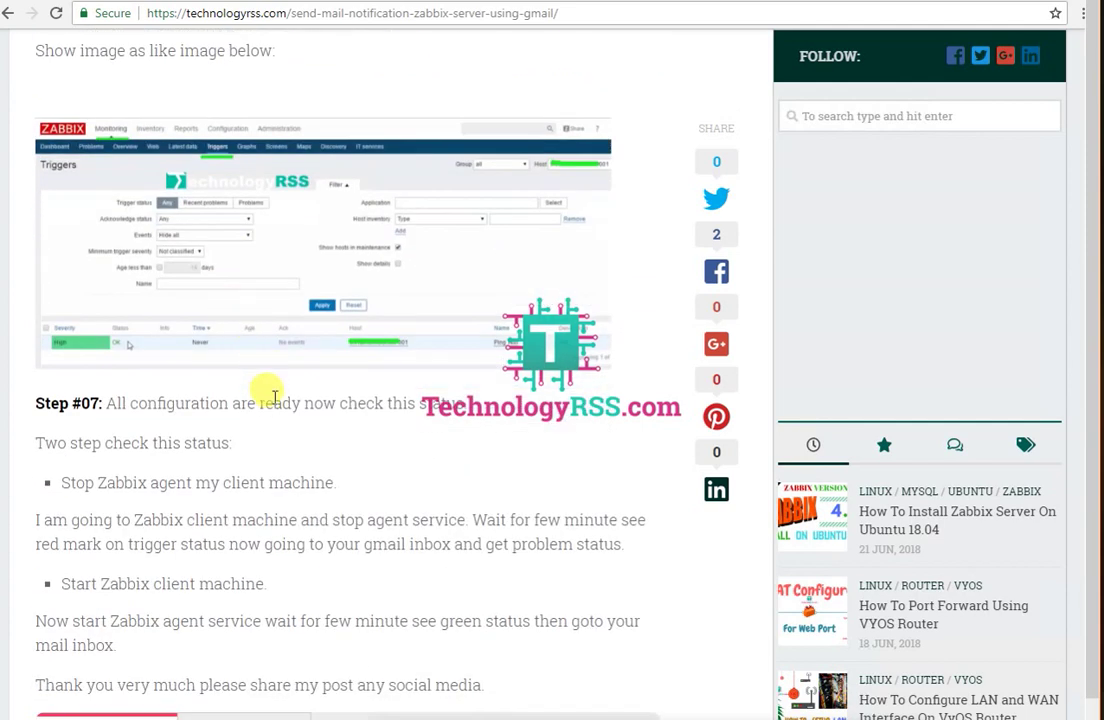
{"action": "scroll", "coordinate": [274, 397], "scroll_direction": "down", "scroll_amount": 1}
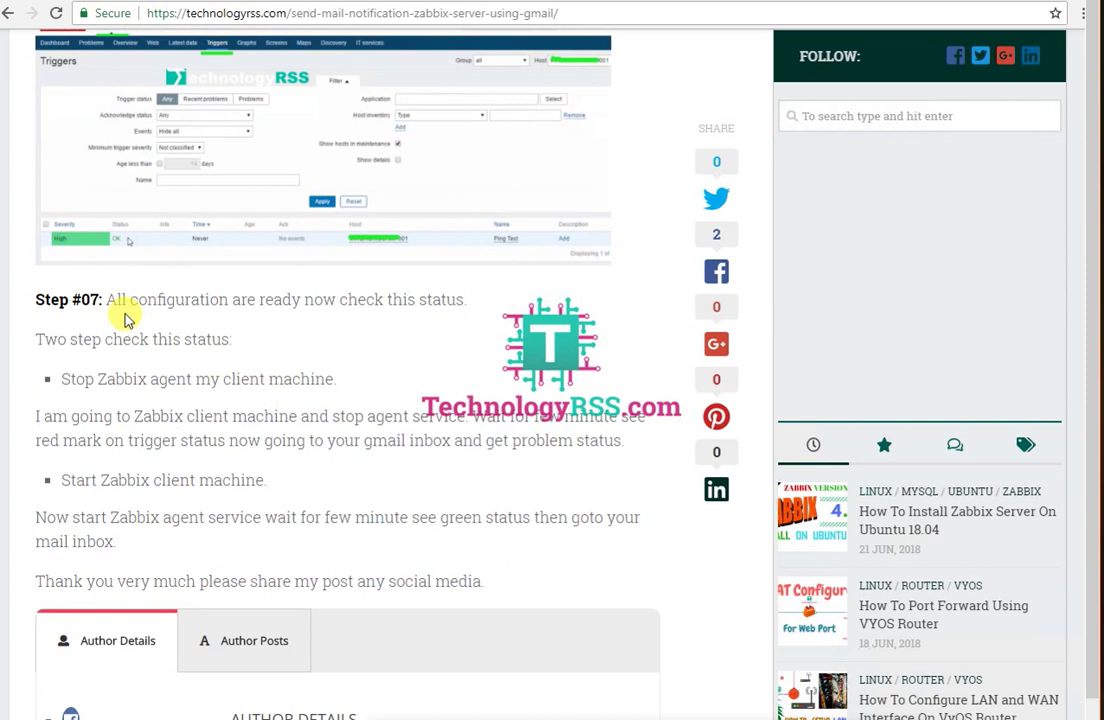
Step: Read Step #07 on checking alerts by stopping and starting the Zabbix agent
{"action": "left_click_drag", "start_coordinate": [113, 299], "coordinate": [463, 299]}
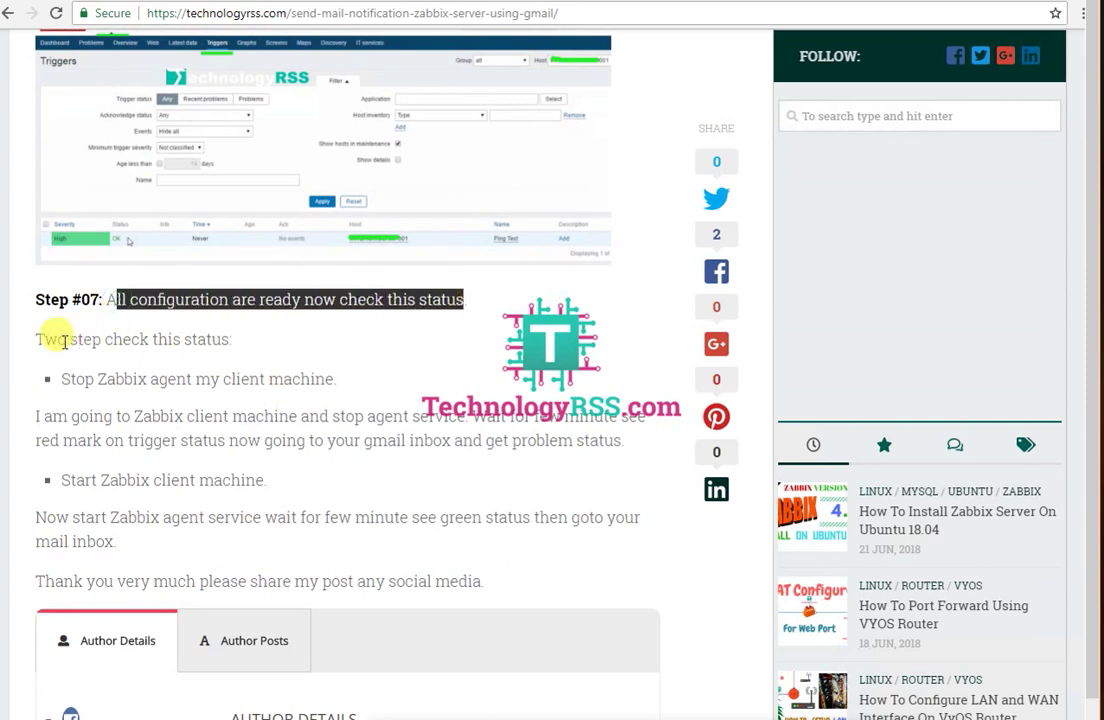
{"action": "left_click_drag", "start_coordinate": [66, 339], "coordinate": [265, 352]}
{"action": "left_click_drag", "start_coordinate": [70, 378], "coordinate": [340, 382]}
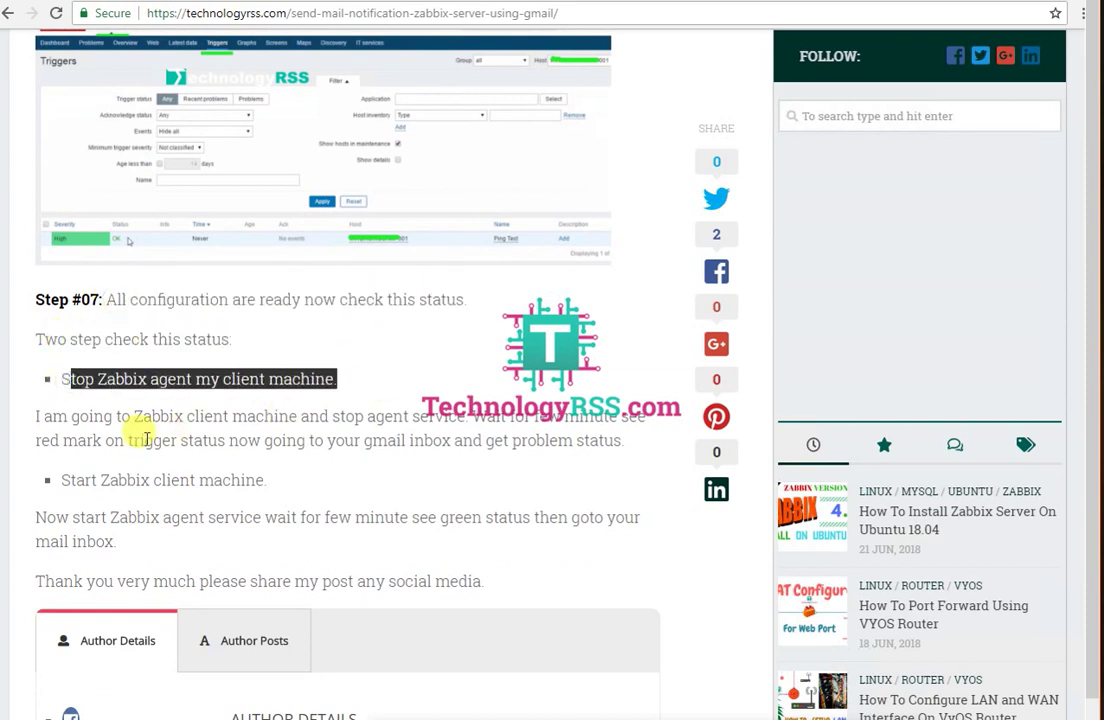
{"action": "left_click_drag", "start_coordinate": [43, 416], "coordinate": [308, 416]}
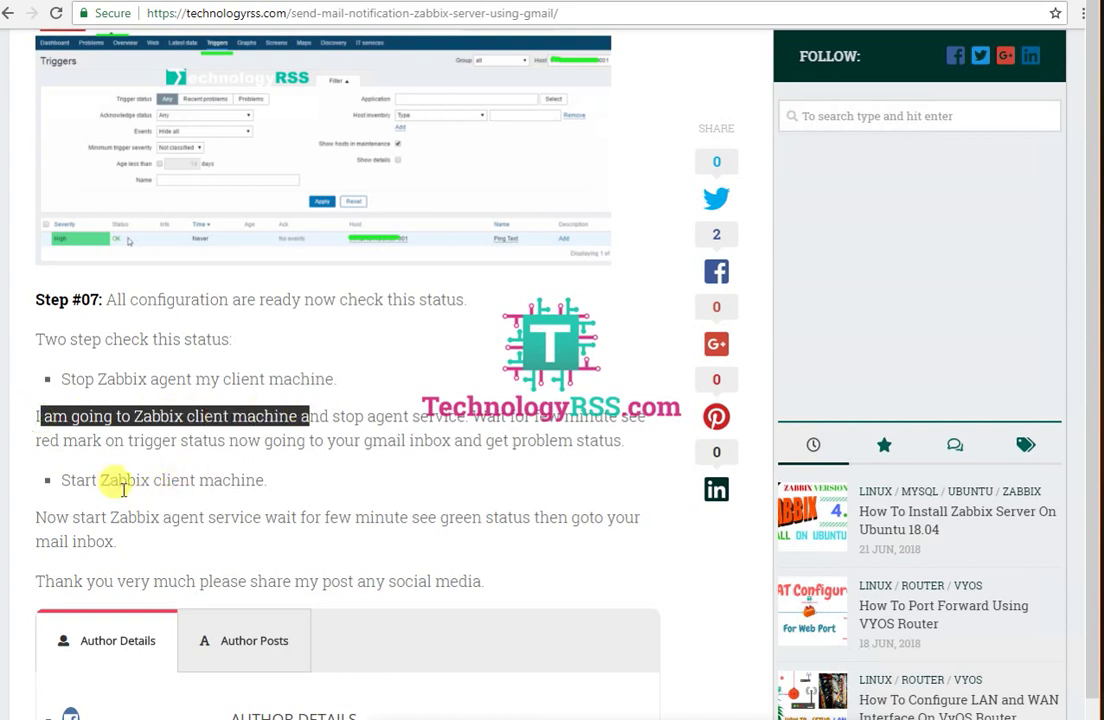
{"action": "left_click_drag", "start_coordinate": [63, 479], "coordinate": [295, 487]}
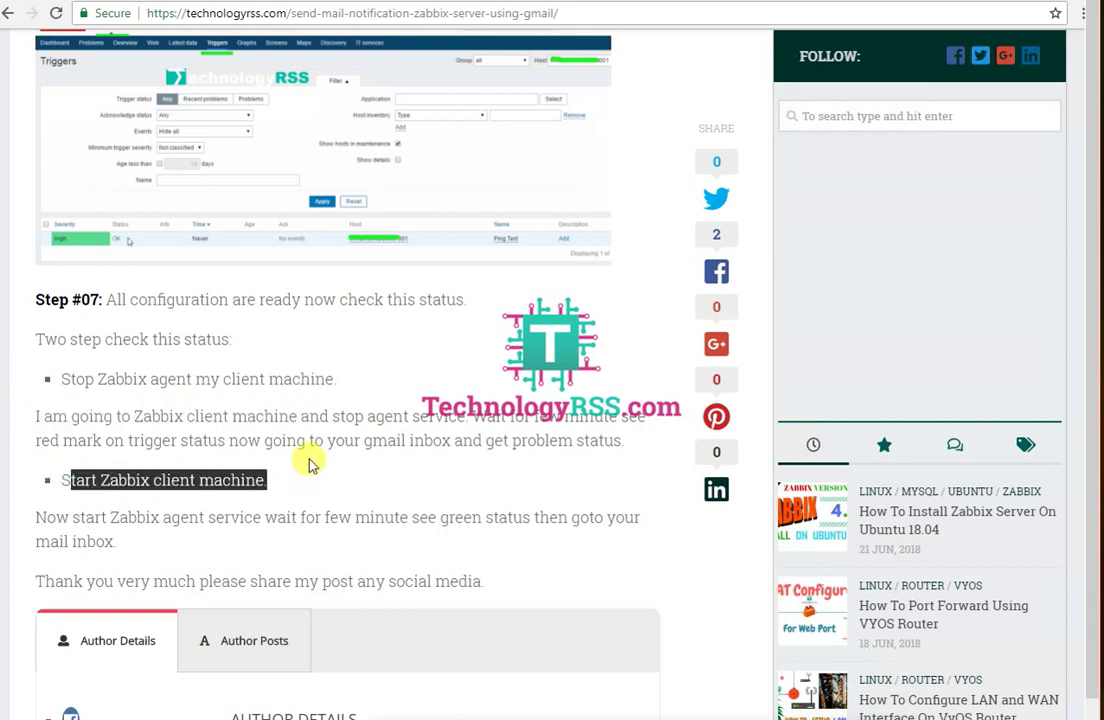
{"action": "scroll", "coordinate": [308, 460], "scroll_direction": "down", "scroll_amount": 3}
{"action": "left_click_drag", "start_coordinate": [53, 373], "coordinate": [533, 386]}
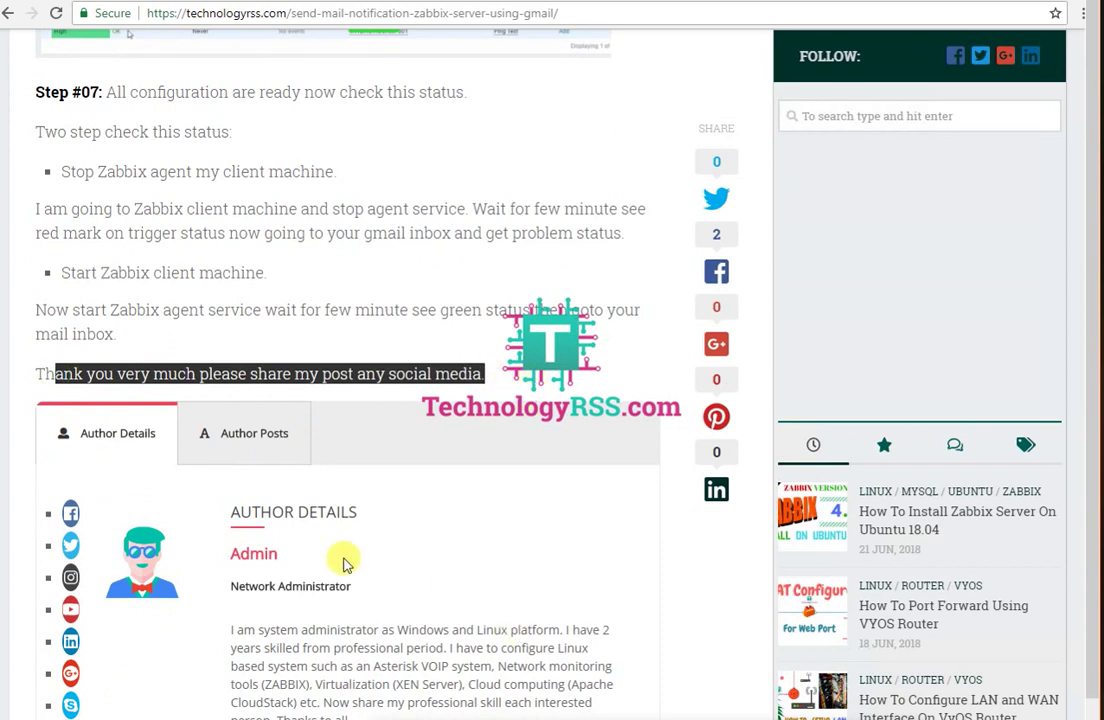
{"action": "scroll", "coordinate": [345, 562], "scroll_direction": "up", "scroll_amount": 4}
{"action": "scroll", "coordinate": [343, 562], "scroll_direction": "up", "scroll_amount": 7}
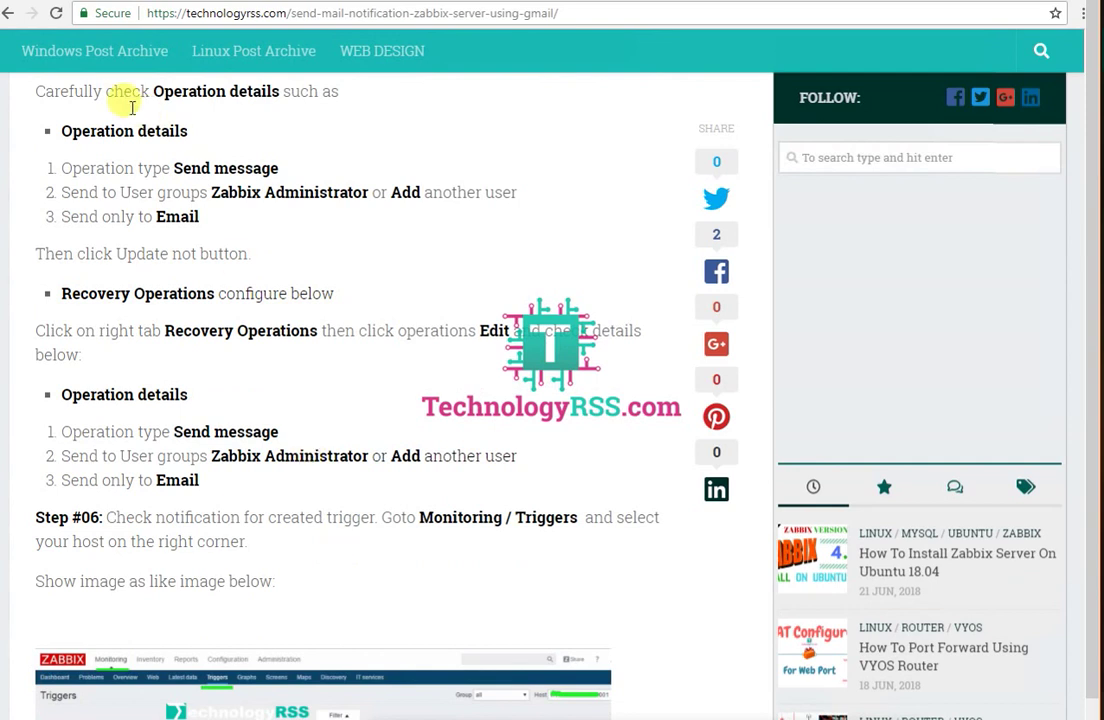
{"action": "scroll", "coordinate": [112, 96], "scroll_direction": "down", "scroll_amount": 1}
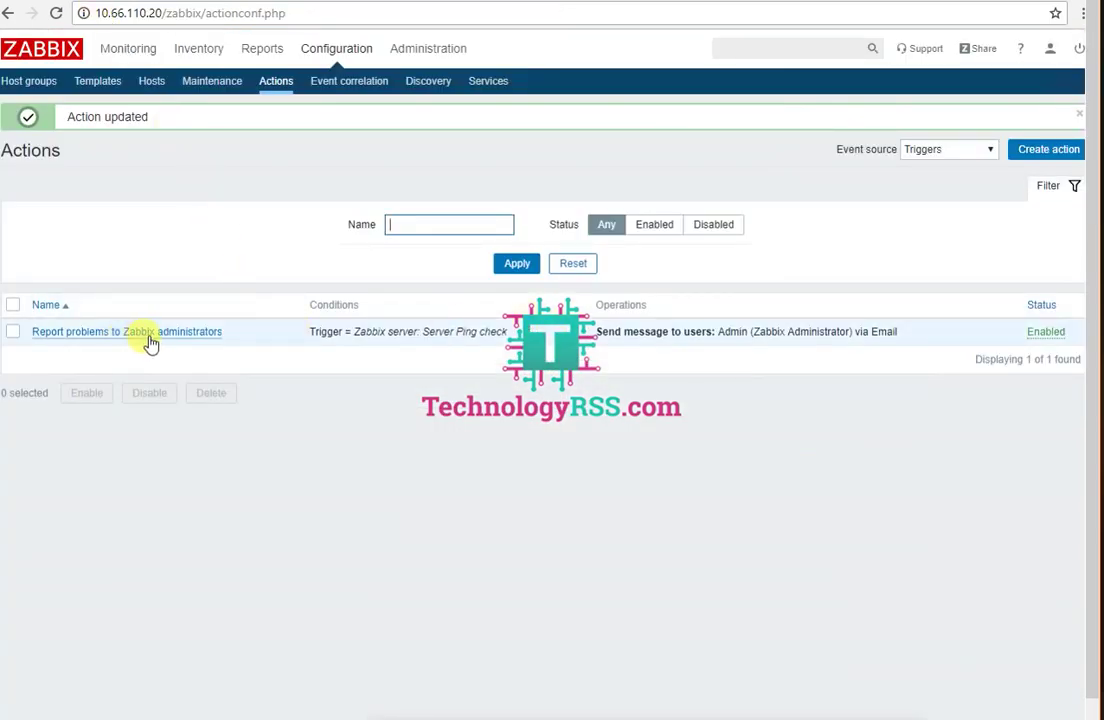
Step: Open the Reports action log, then Google's Less secure app access page, switching it ON
{"action": "left_click", "coordinate": [258, 49]}
{"action": "left_click", "coordinate": [356, 82]}
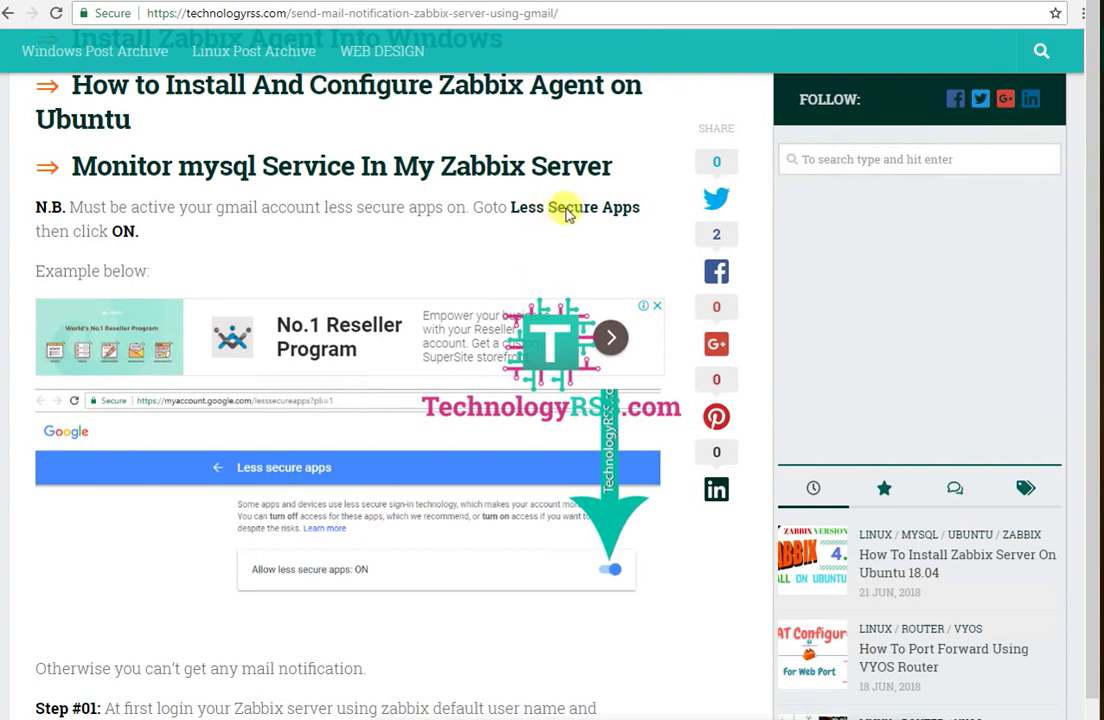
{"action": "left_click", "coordinate": [565, 212]}
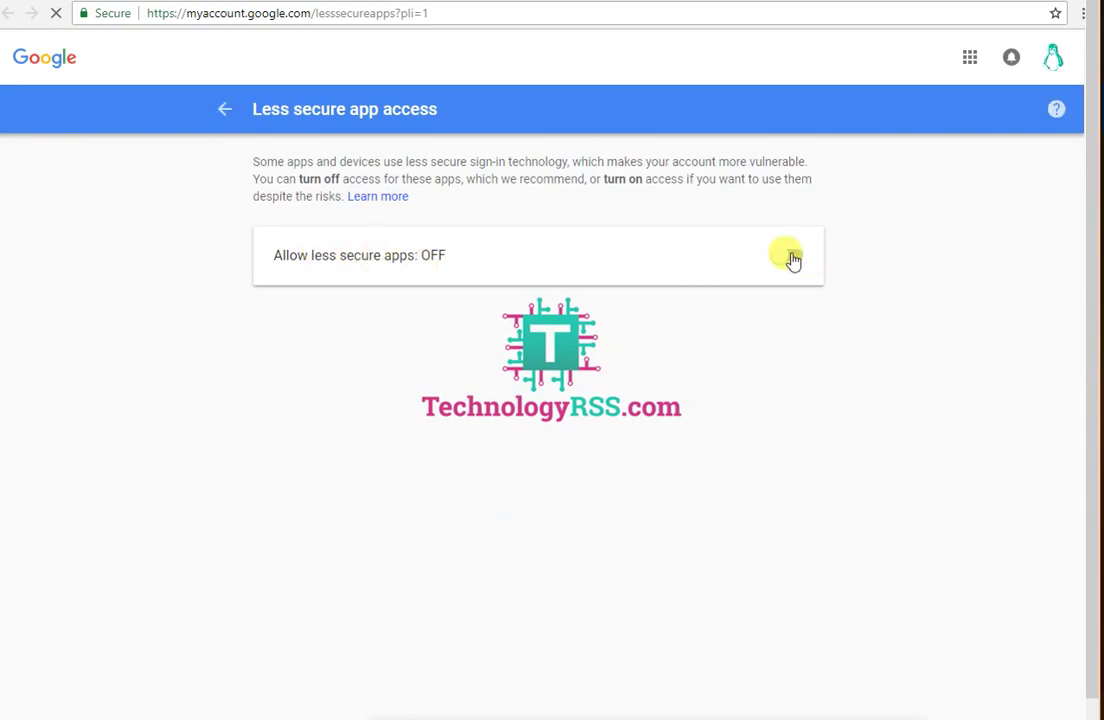
{"action": "left_click", "coordinate": [795, 258]}
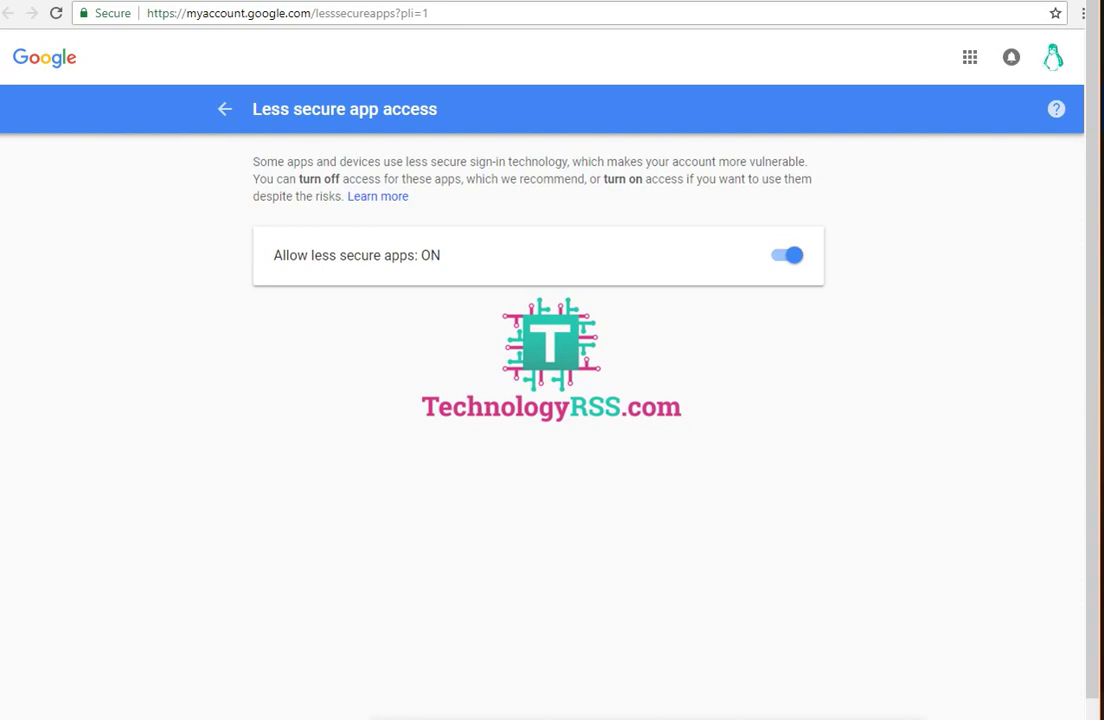
Step: Read Google's less secure apps confirmation email in Gmail and return to the inbox
{"action": "key", "text": "ctrl+Tab"}
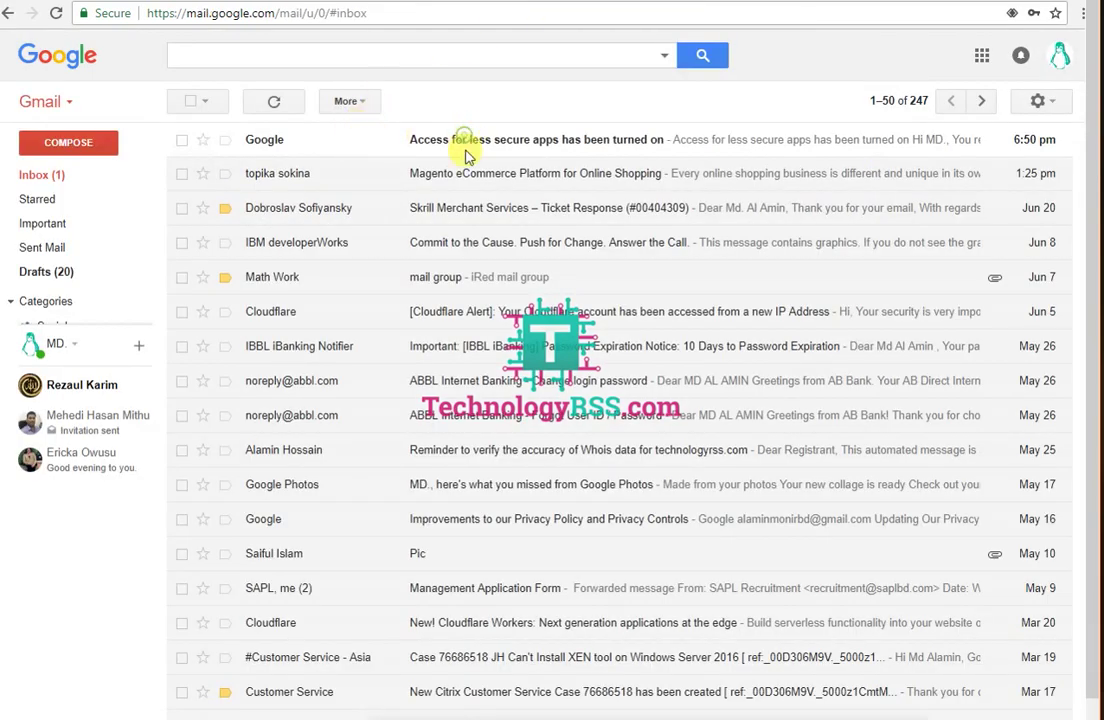
{"action": "left_click", "coordinate": [466, 150]}
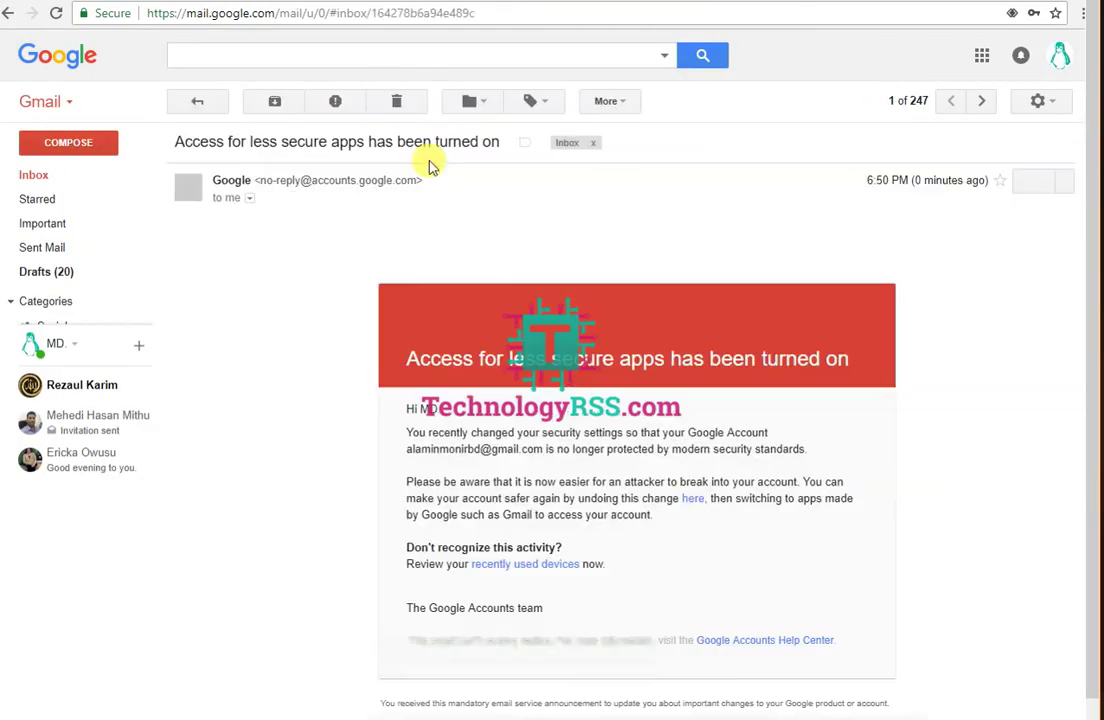
{"action": "left_click", "coordinate": [199, 104]}
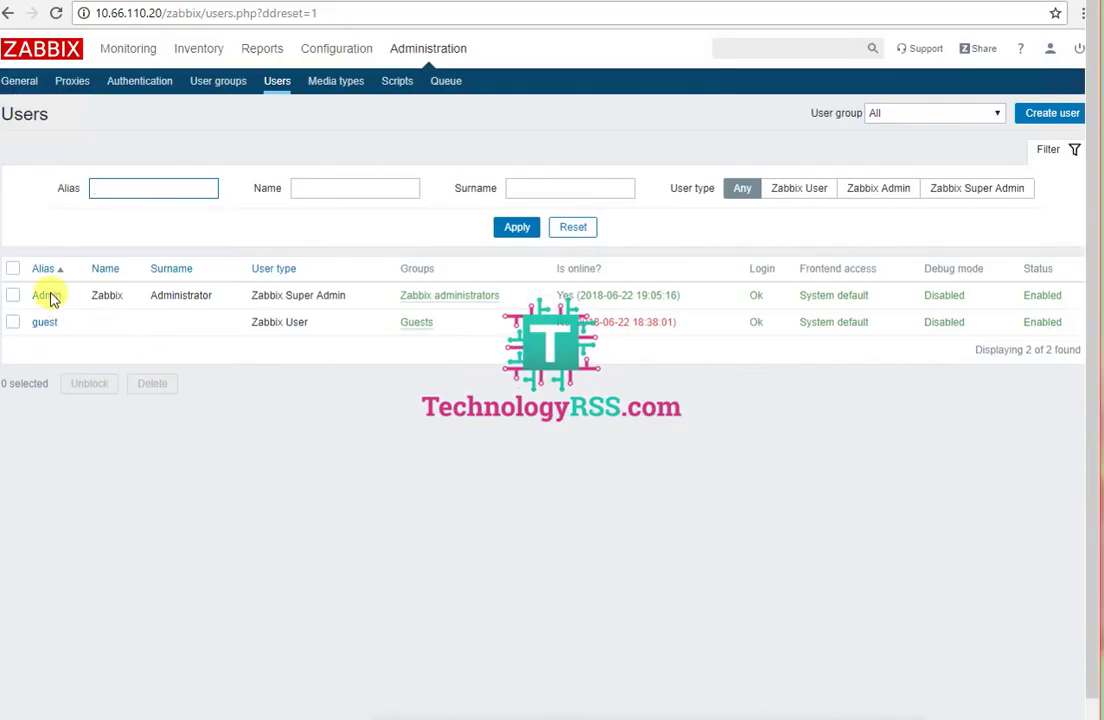
Step: Update the Admin user's Email media with Send to checked, then show Configuration > Hosts
{"action": "left_click", "coordinate": [45, 293]}
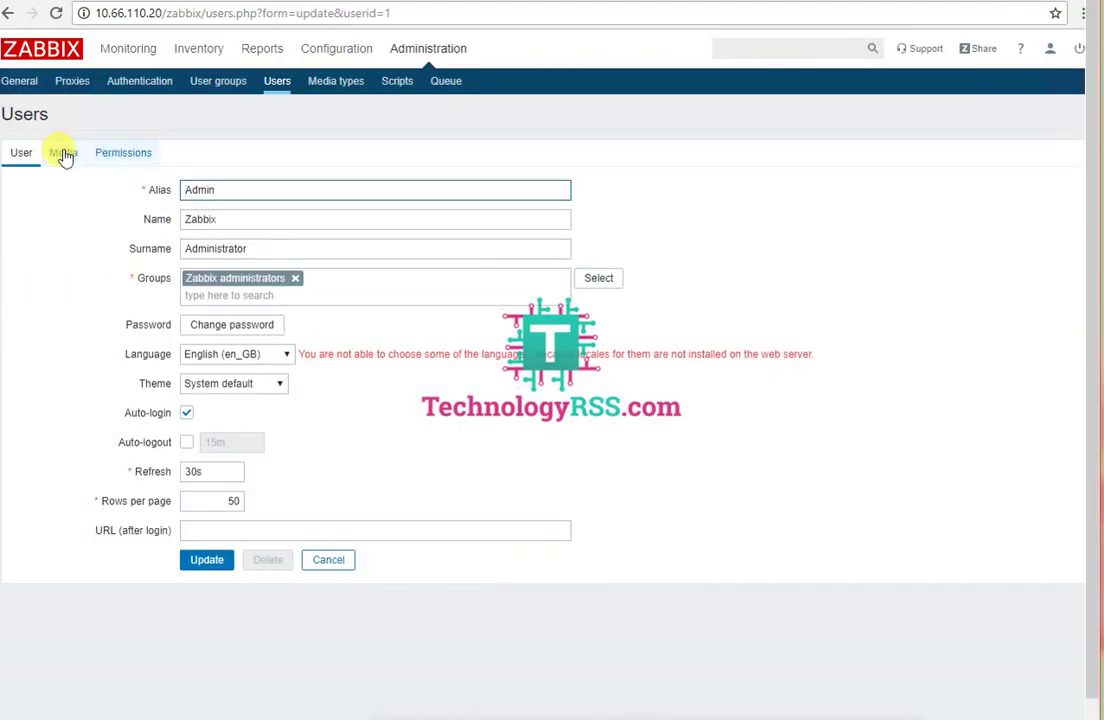
{"action": "left_click", "coordinate": [64, 153]}
{"action": "left_click", "coordinate": [580, 211]}
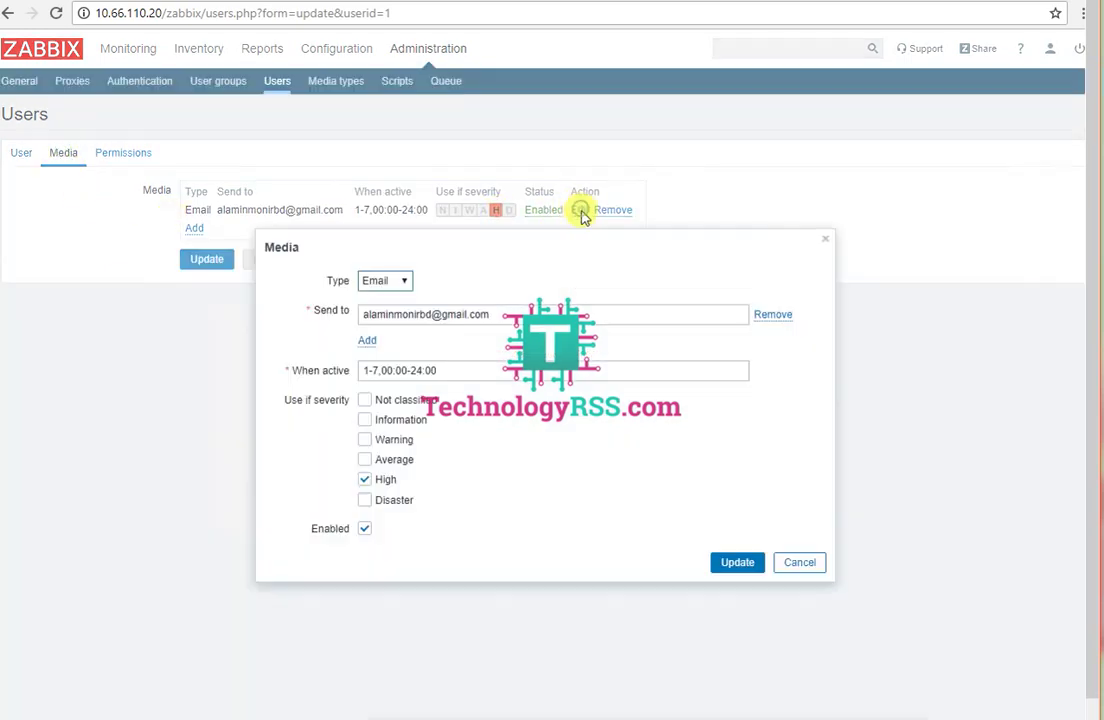
{"action": "left_click_drag", "start_coordinate": [500, 314], "coordinate": [320, 316]}
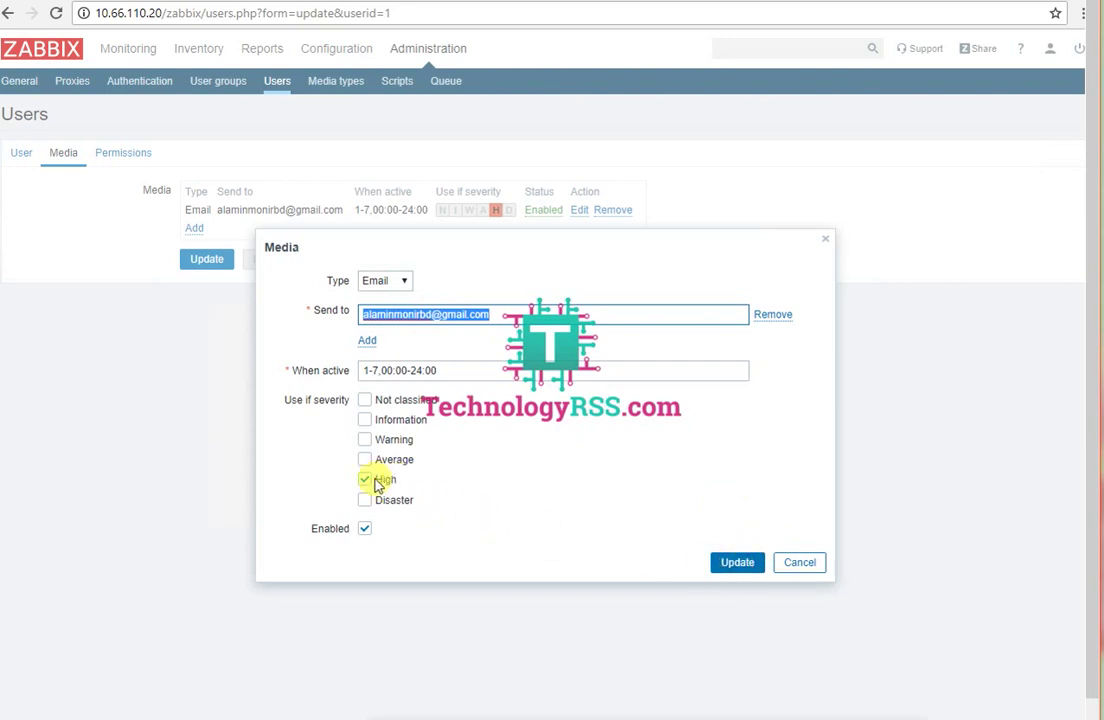
{"action": "left_click", "coordinate": [747, 563]}
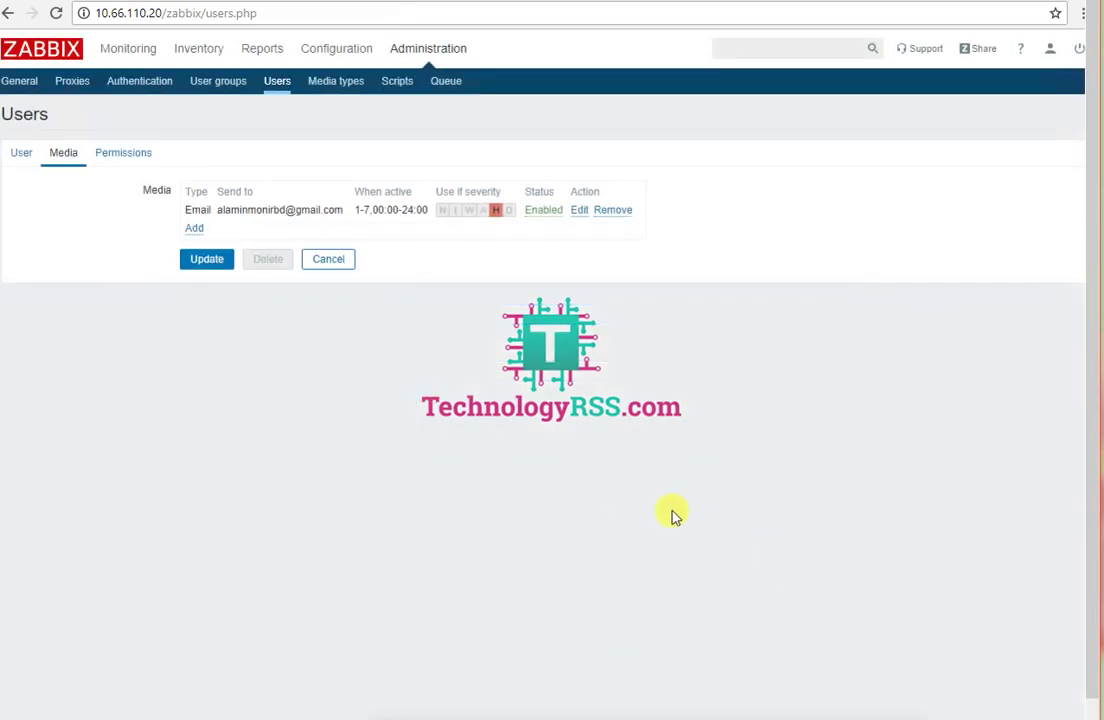
{"action": "left_click", "coordinate": [207, 262]}
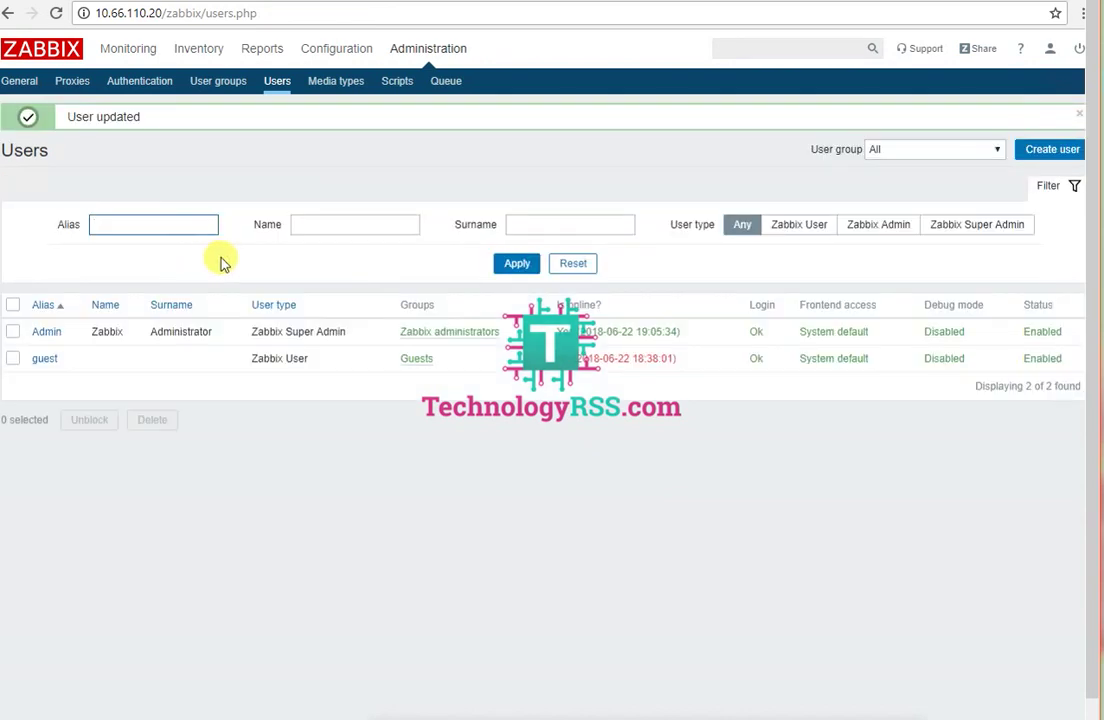
{"action": "left_click", "coordinate": [278, 86]}
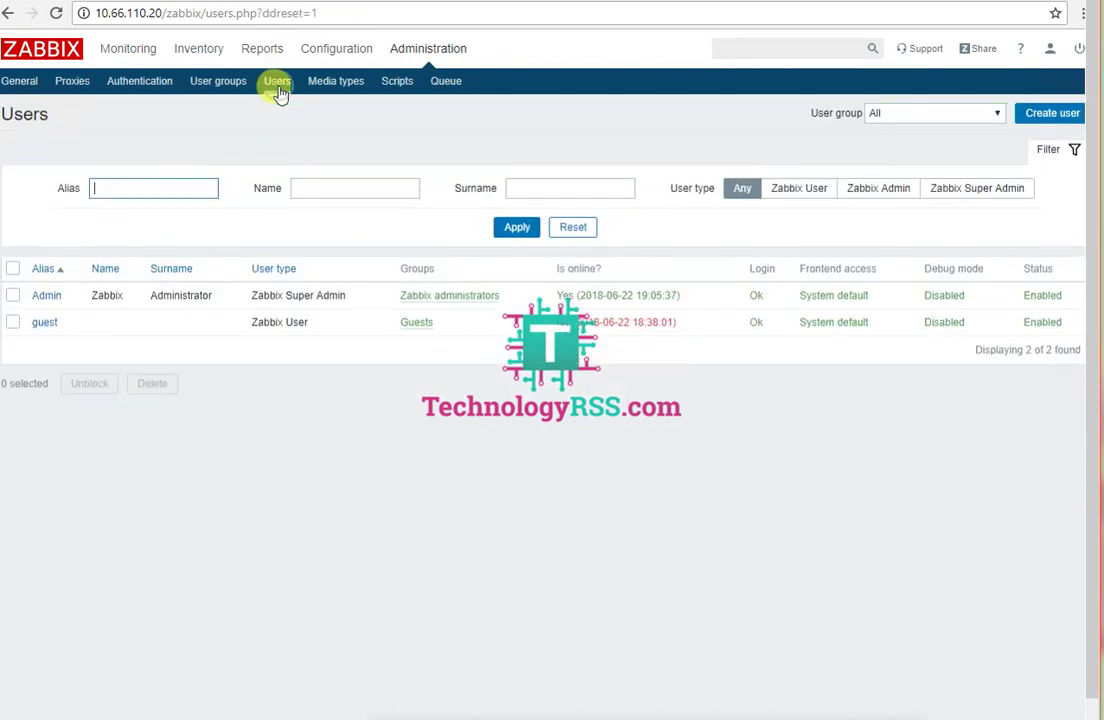
{"action": "mouse_move", "coordinate": [312, 62]}
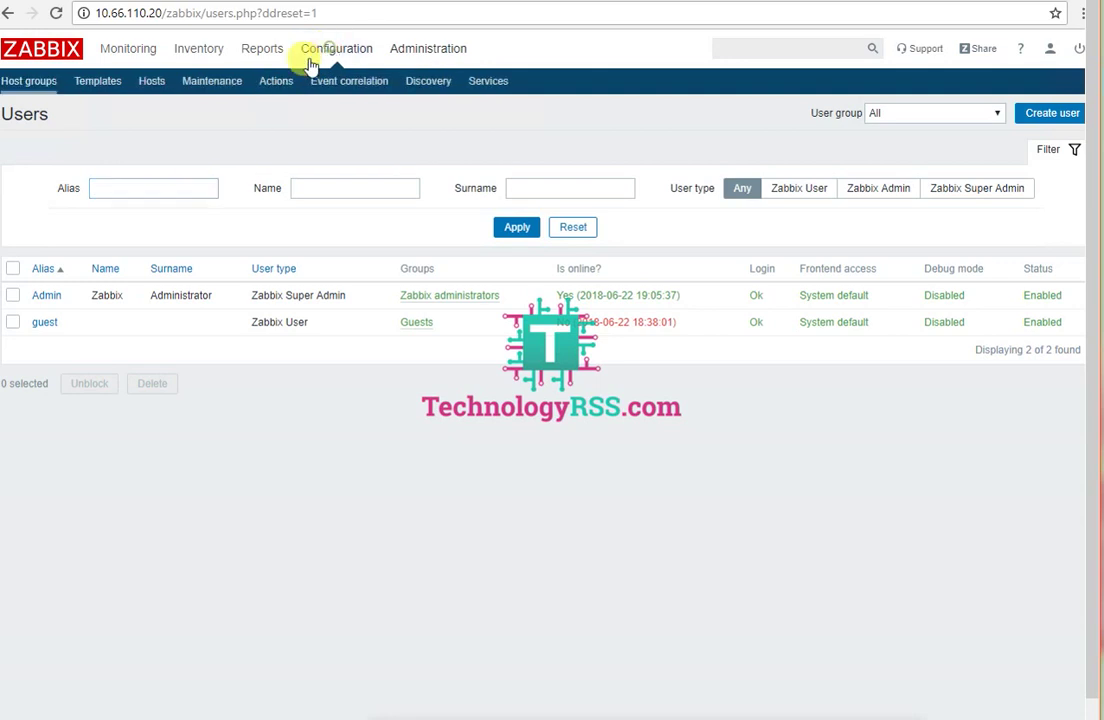
{"action": "left_click", "coordinate": [152, 82]}
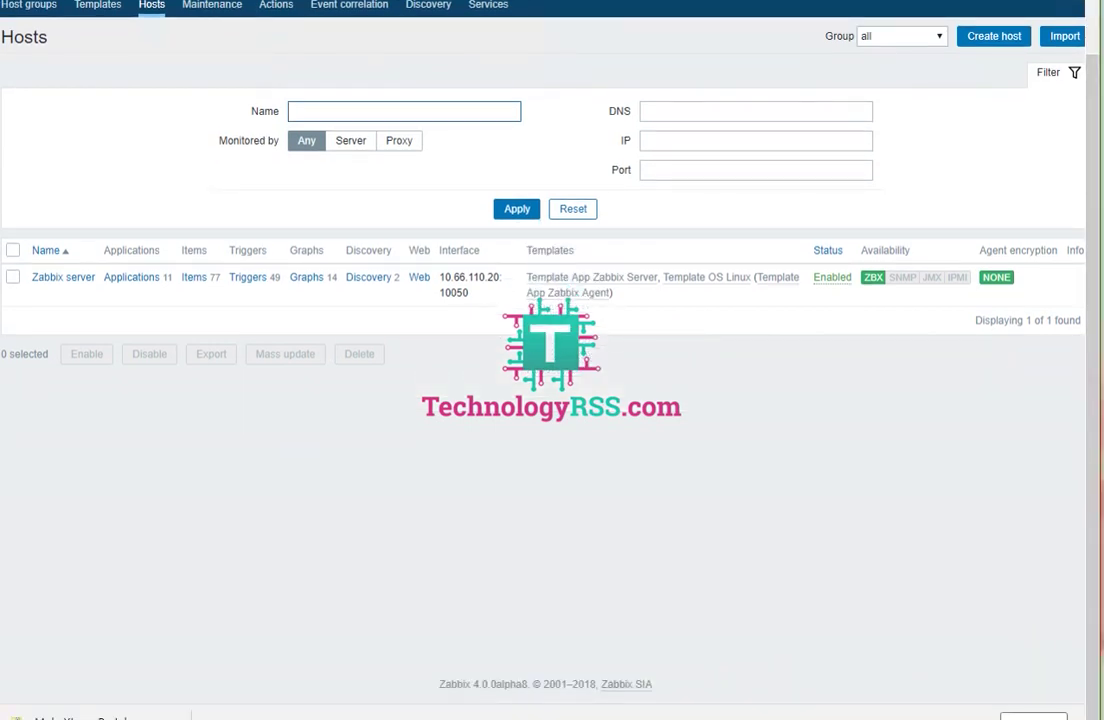
Step: Stop the agent in MobaXterm with 'service zabbix-agent stop' and return to the browser
{"action": "key", "text": "alt+Tab"}
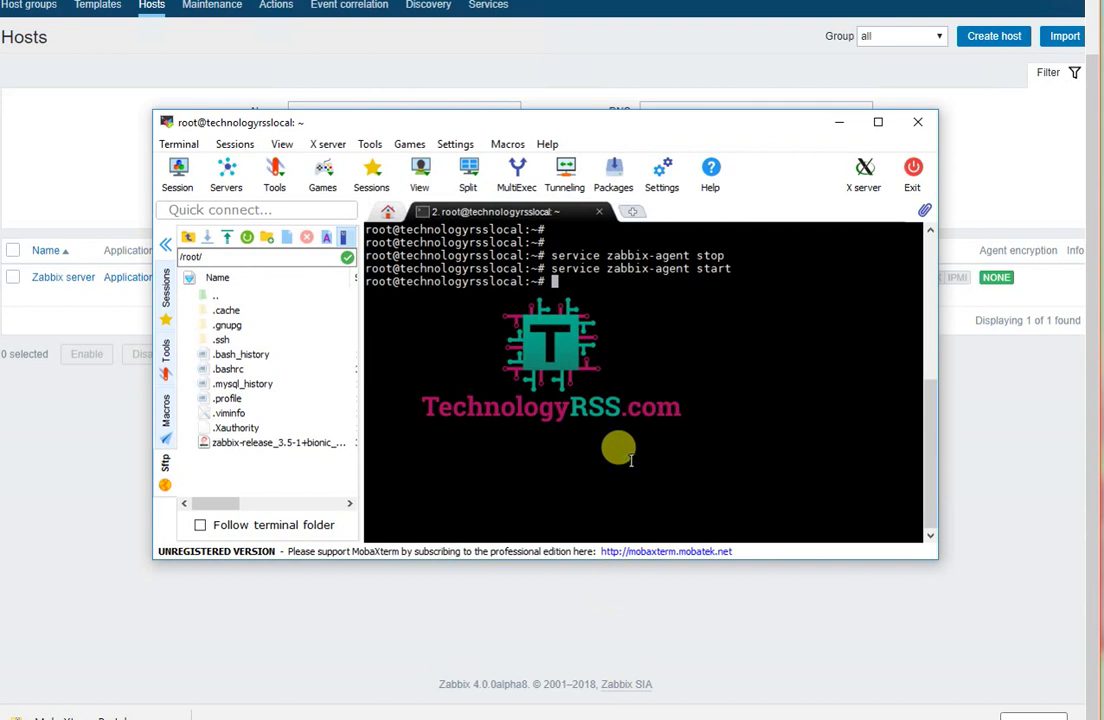
{"action": "key", "text": "Up"}
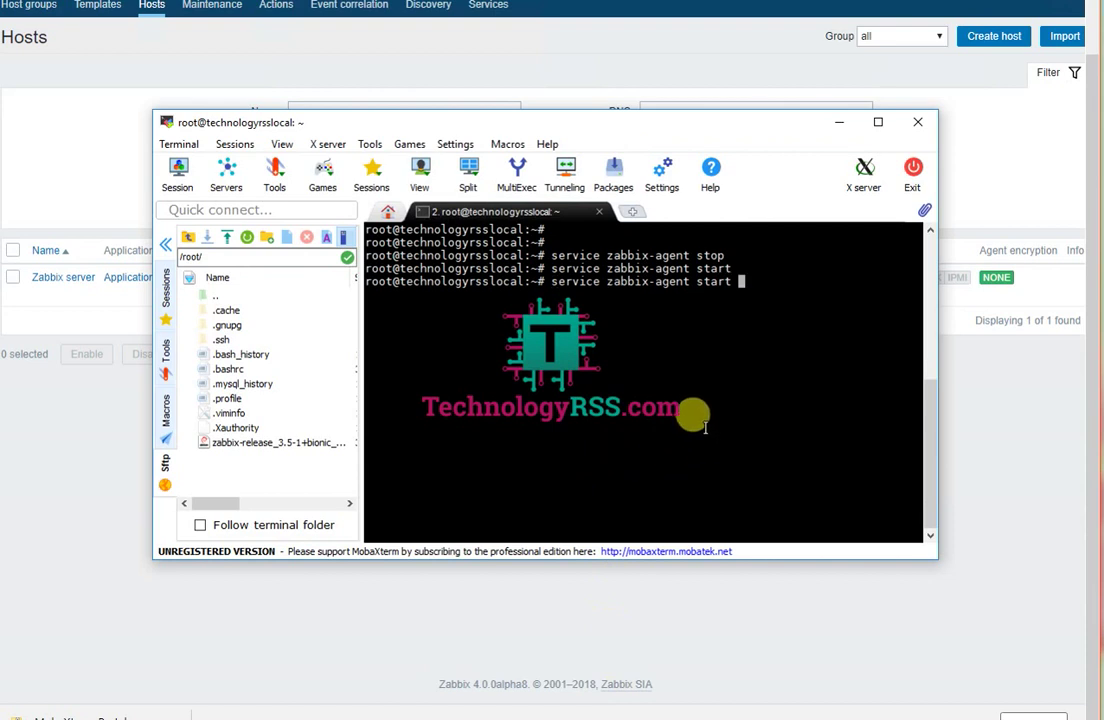
{"action": "key", "text": "Return"}
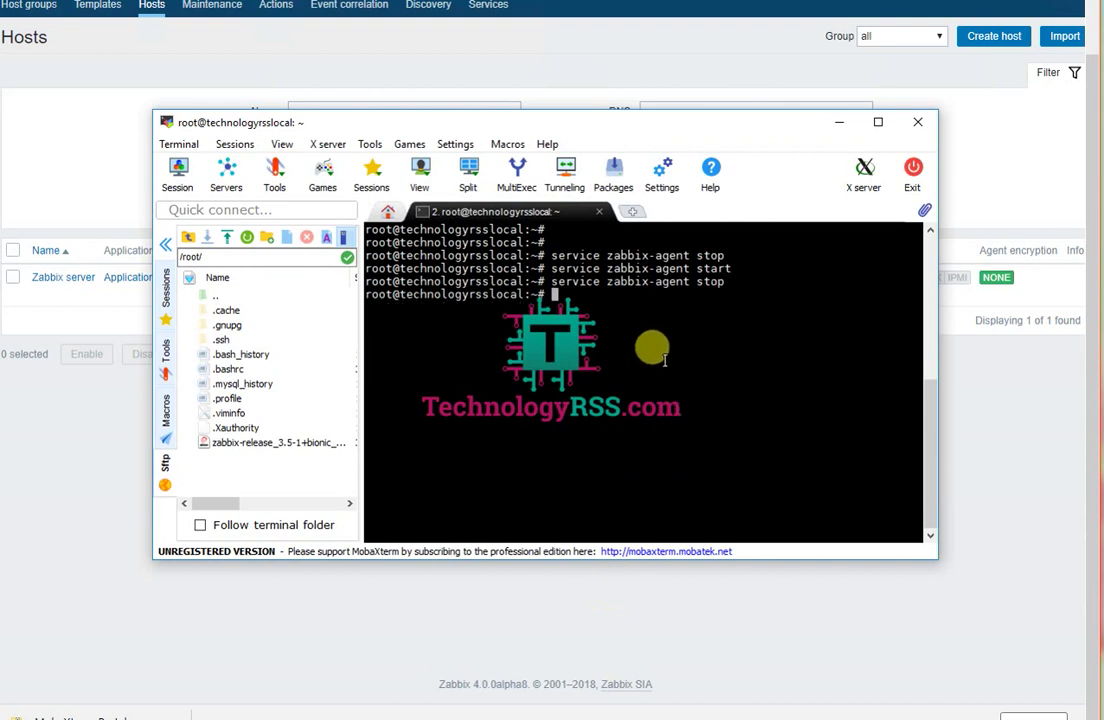
{"action": "left_click_drag", "start_coordinate": [551, 281], "coordinate": [737, 283]}
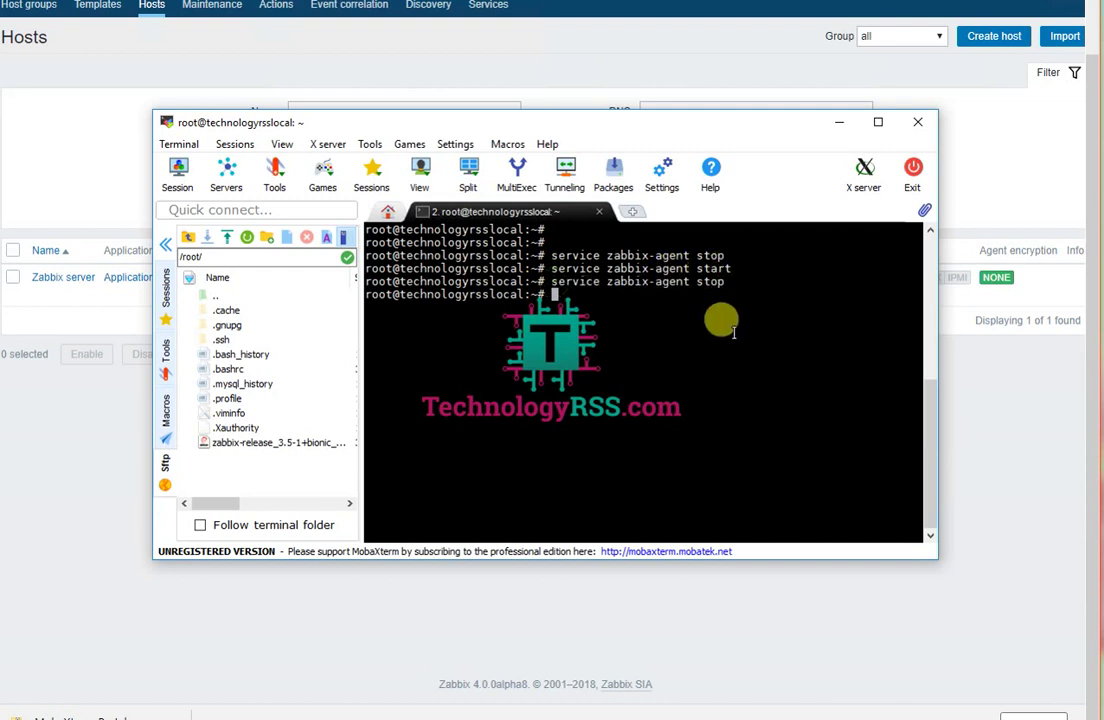
{"action": "left_click", "coordinate": [1051, 398]}
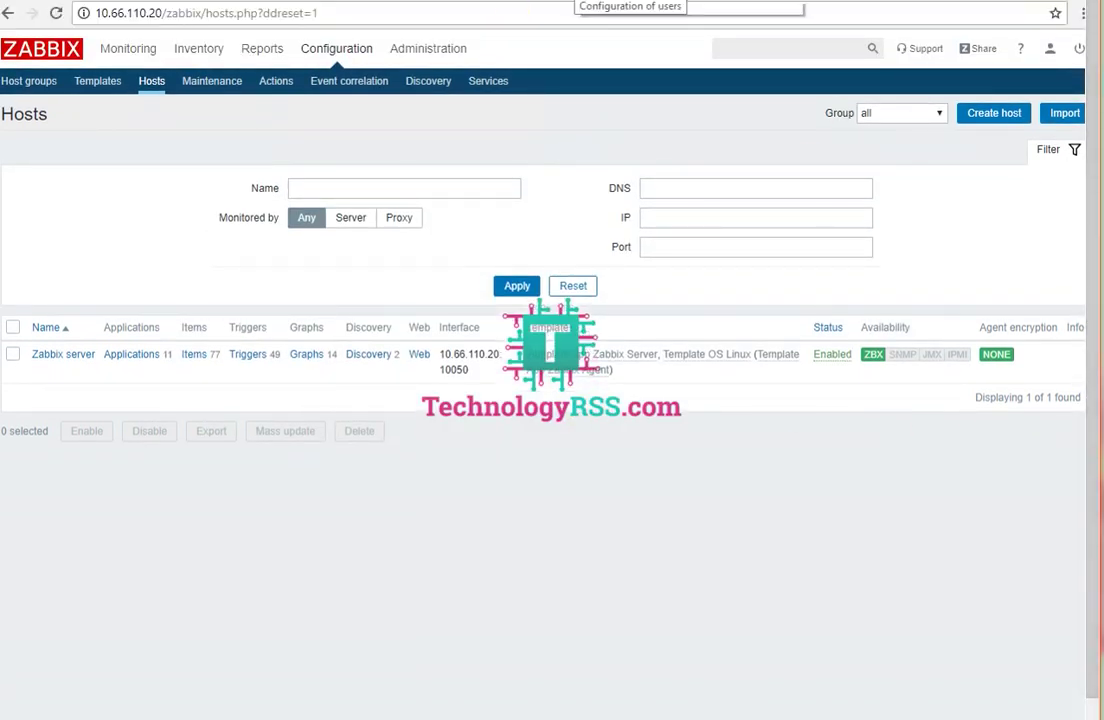
{"action": "left_click", "coordinate": [537, 3]}
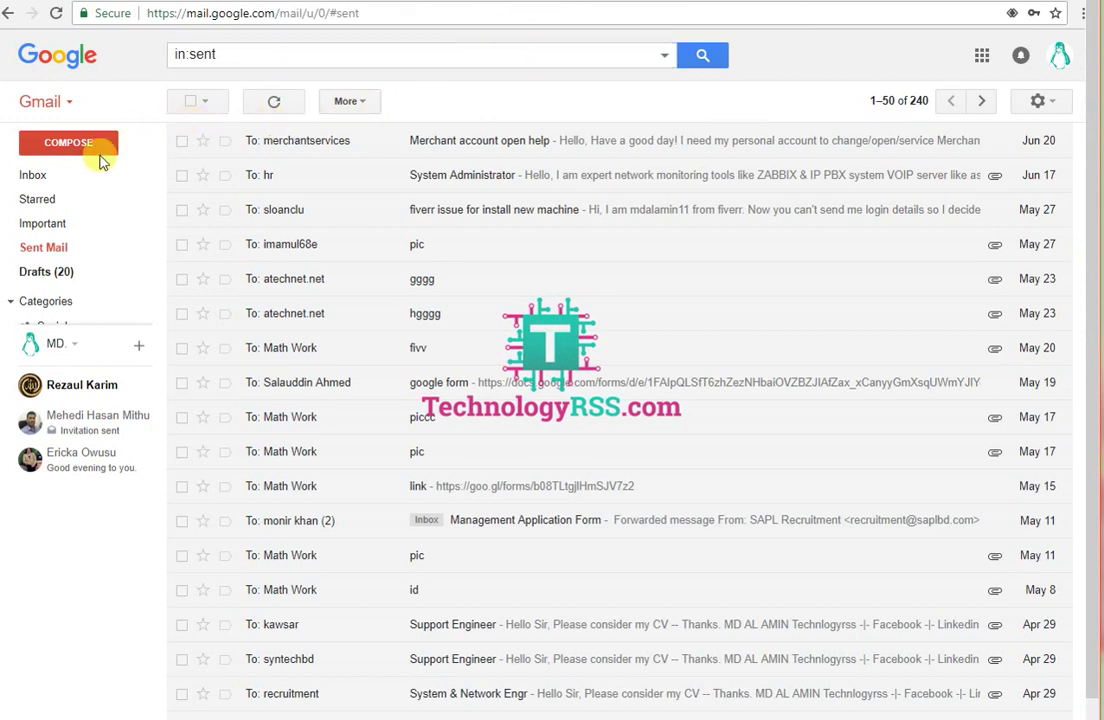
{"action": "left_click", "coordinate": [33, 174]}
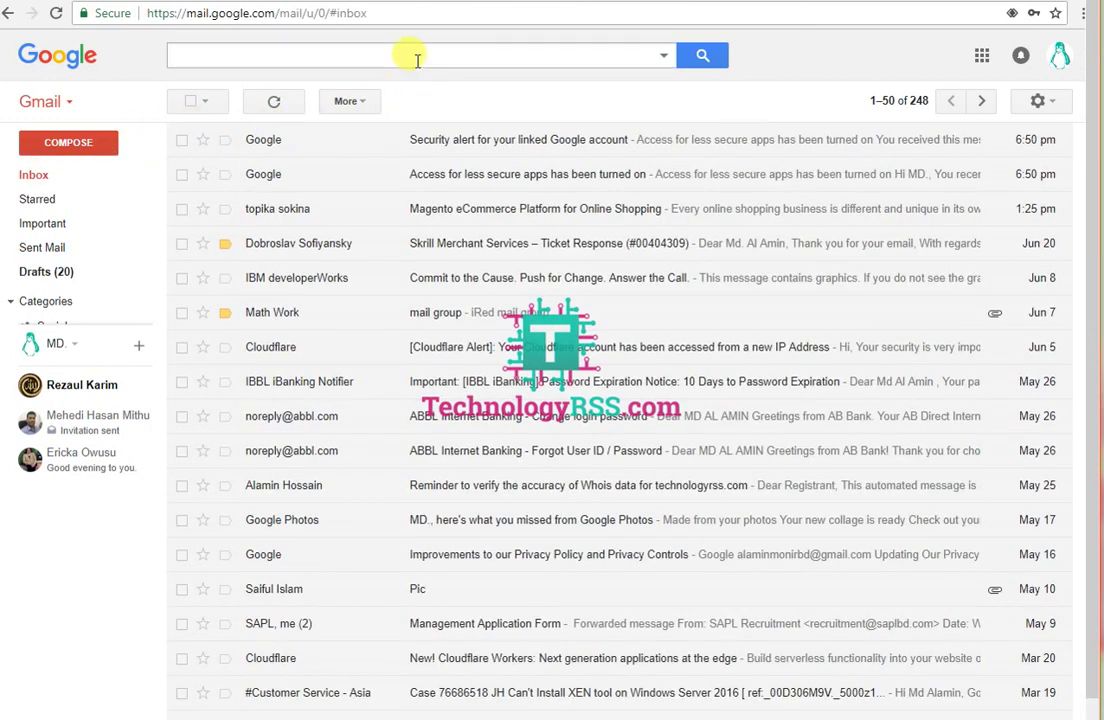
{"action": "left_click", "coordinate": [45, 176]}
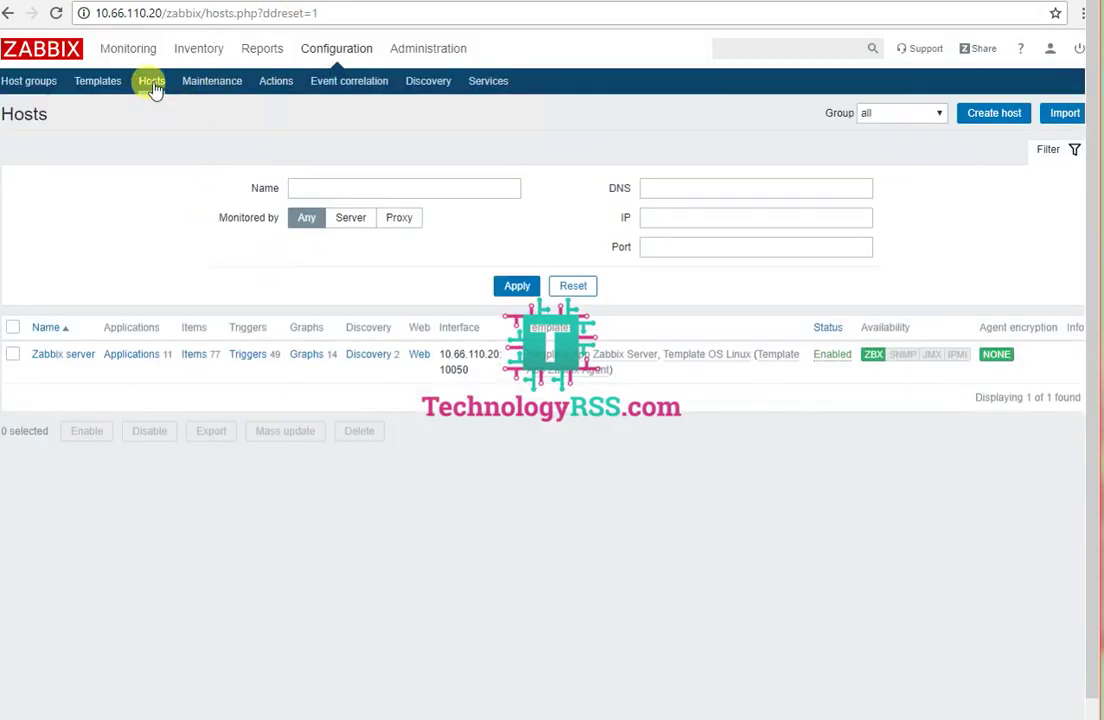
Step: Reload Hosts and confirm Zabbix server's red ZBX badge reports connection refused on 10.66.110.20:10050
{"action": "left_click", "coordinate": [152, 84]}
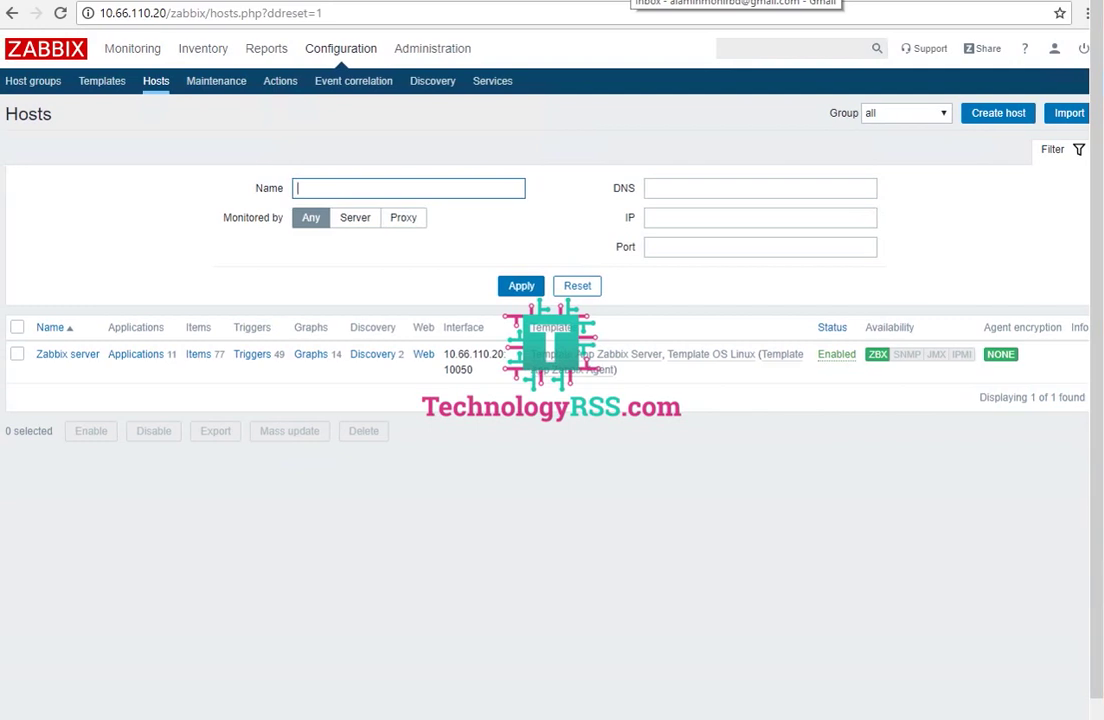
{"action": "key", "text": "ctrl+alt+Break"}
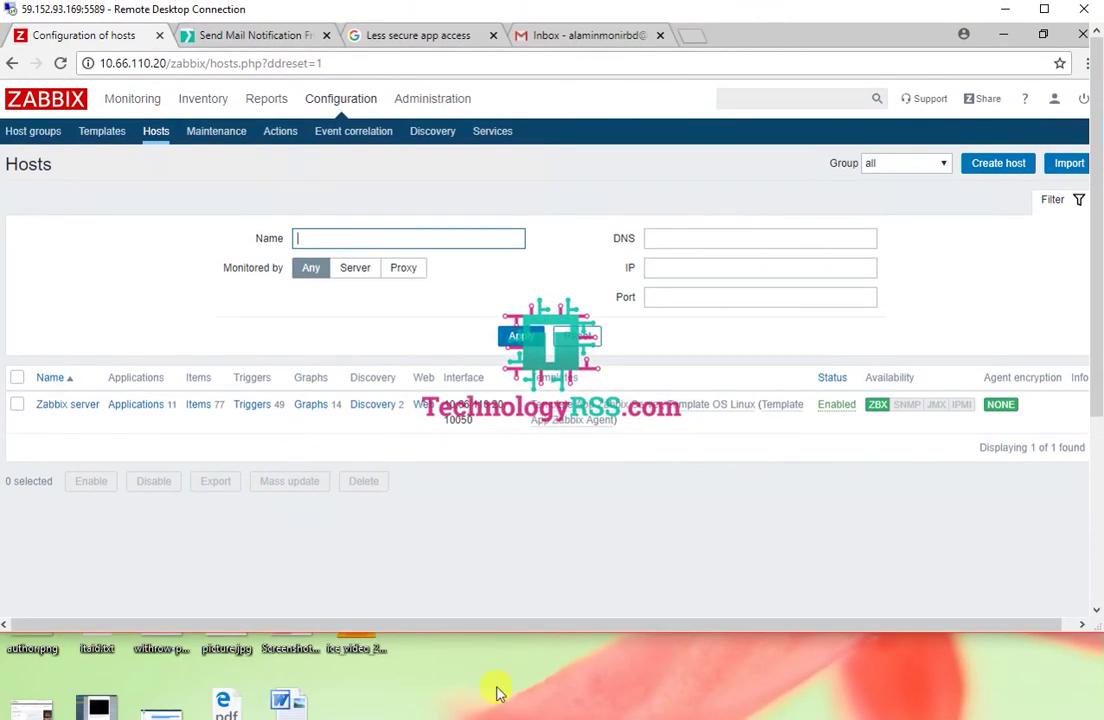
{"action": "double_click", "coordinate": [506, 635]}
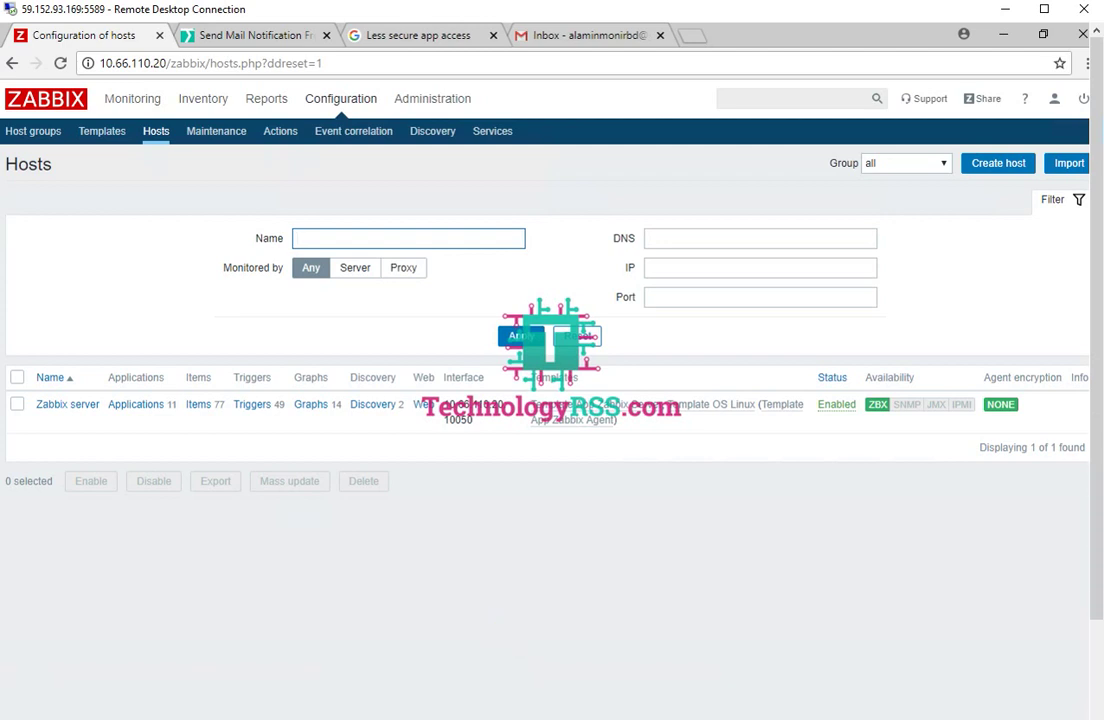
{"action": "key", "text": "ctrl+alt+Break"}
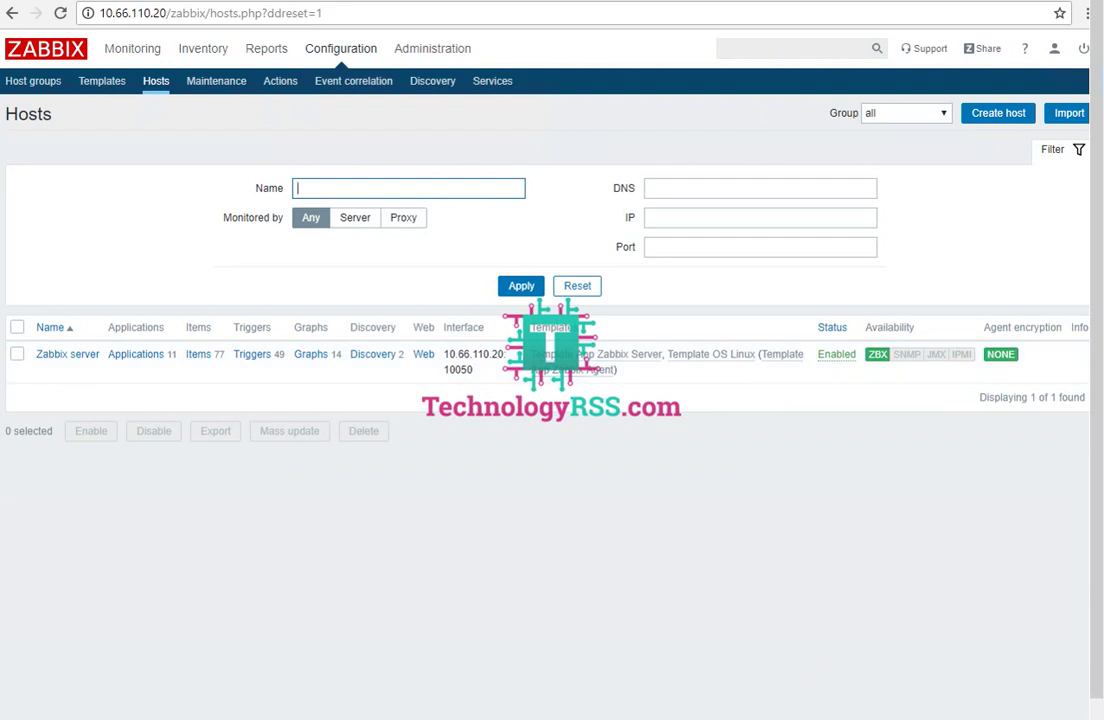
{"action": "key", "text": "ctrl+alt+Break"}
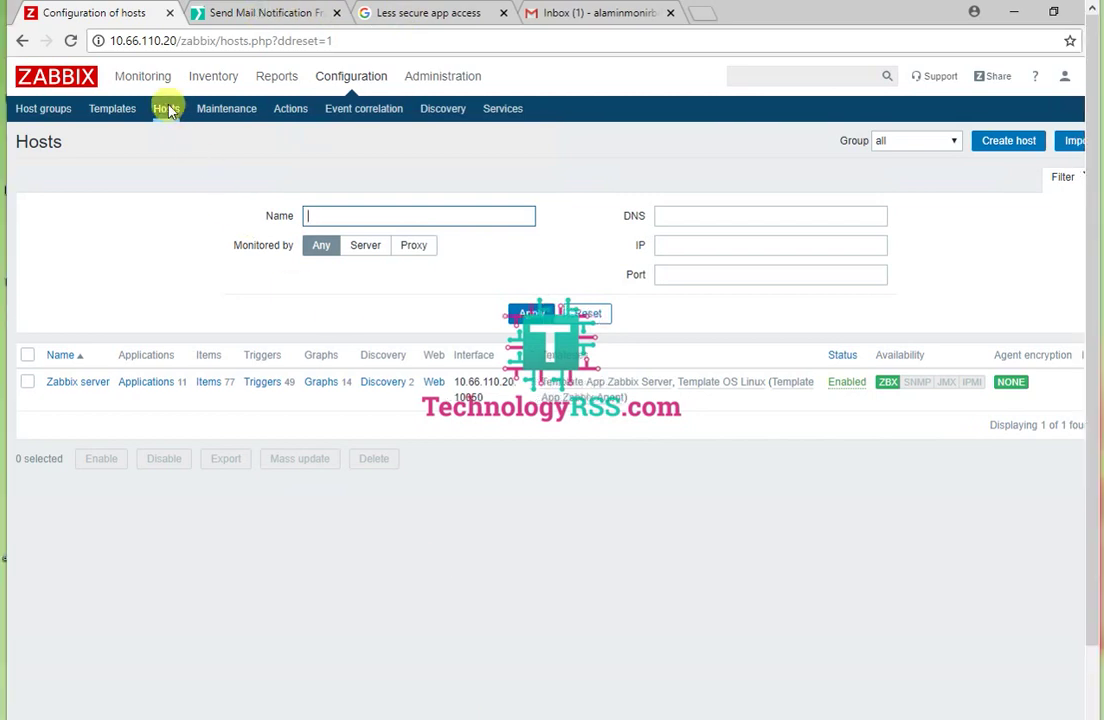
{"action": "mouse_move", "coordinate": [884, 386]}
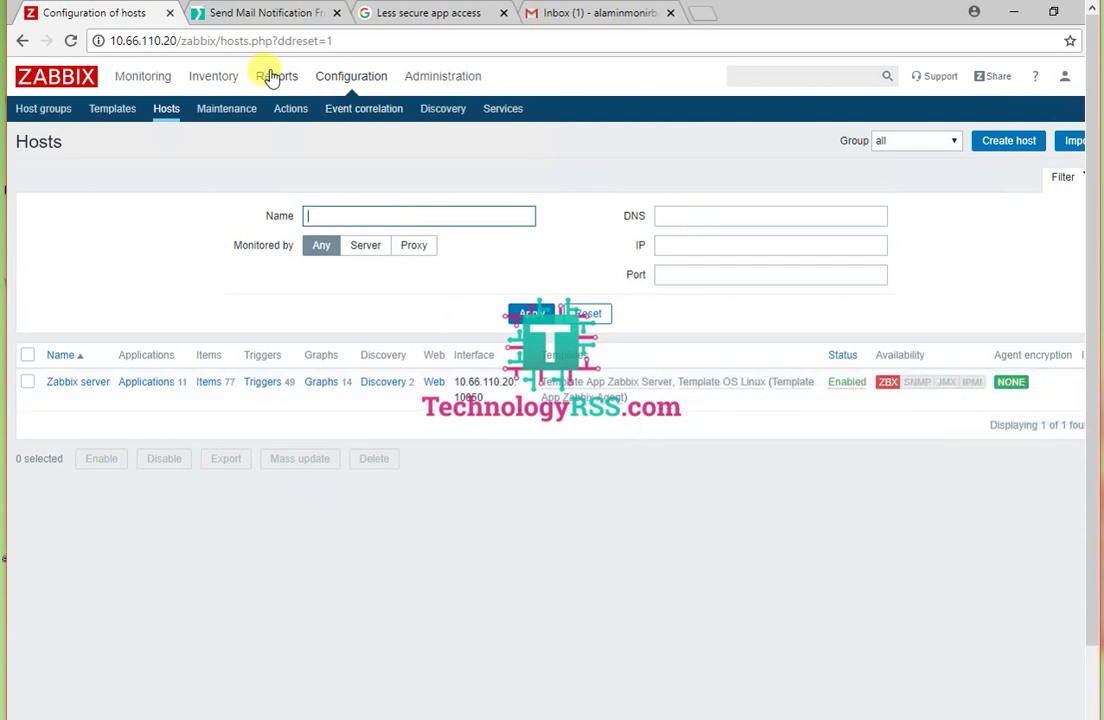
Step: In the Action log, confirm the Server Ping check alert's recipient and Sent status, then go to Gmail
{"action": "mouse_move", "coordinate": [274, 82]}
{"action": "left_click", "coordinate": [377, 110]}
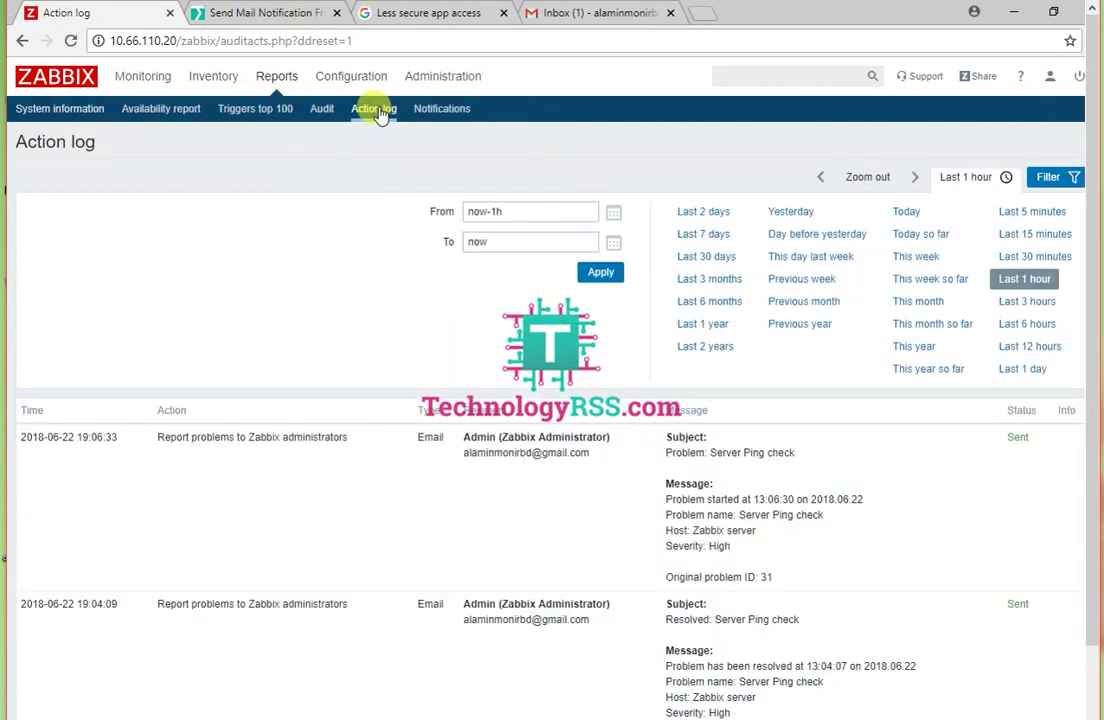
{"action": "left_click_drag", "start_coordinate": [477, 452], "coordinate": [569, 452]}
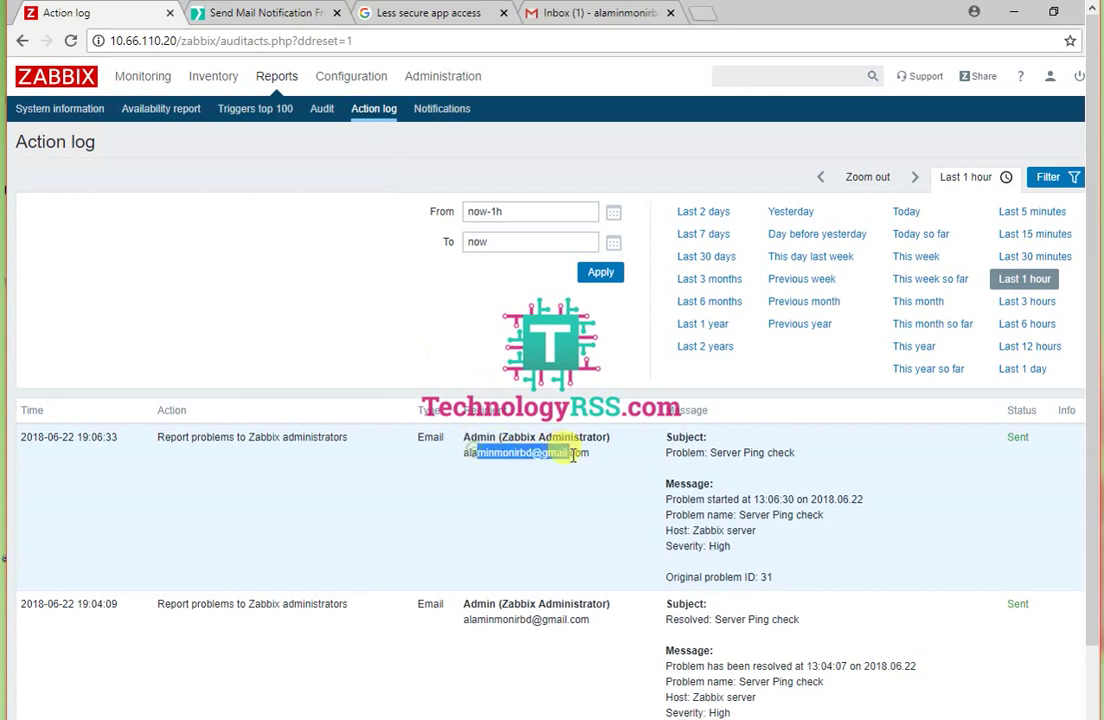
{"action": "double_click", "coordinate": [1018, 438]}
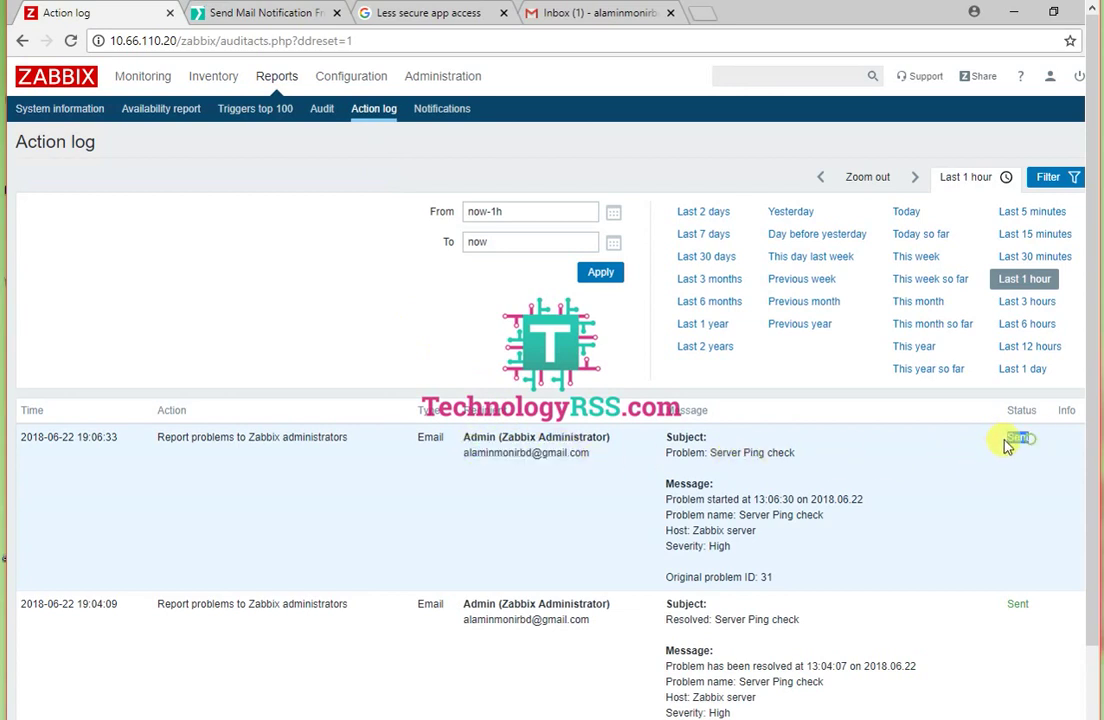
{"action": "left_click", "coordinate": [590, 12]}
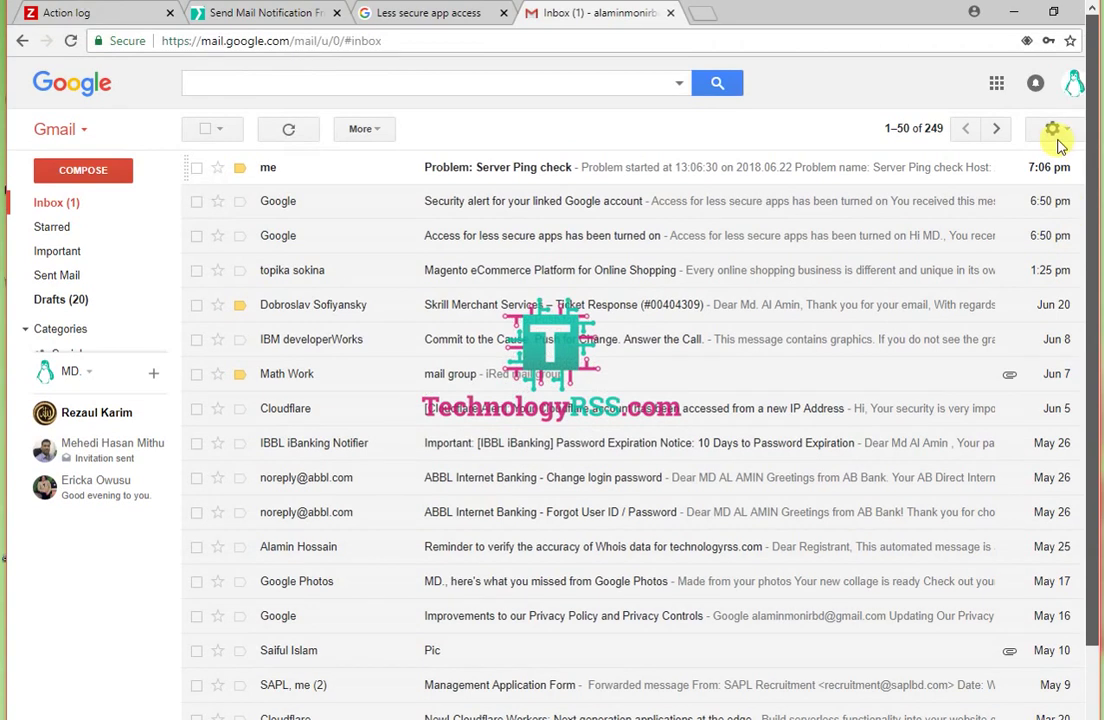
Step: Read the 'Problem: Server Ping check' email, checking its sender, recipient and problem name
{"action": "left_click", "coordinate": [278, 174]}
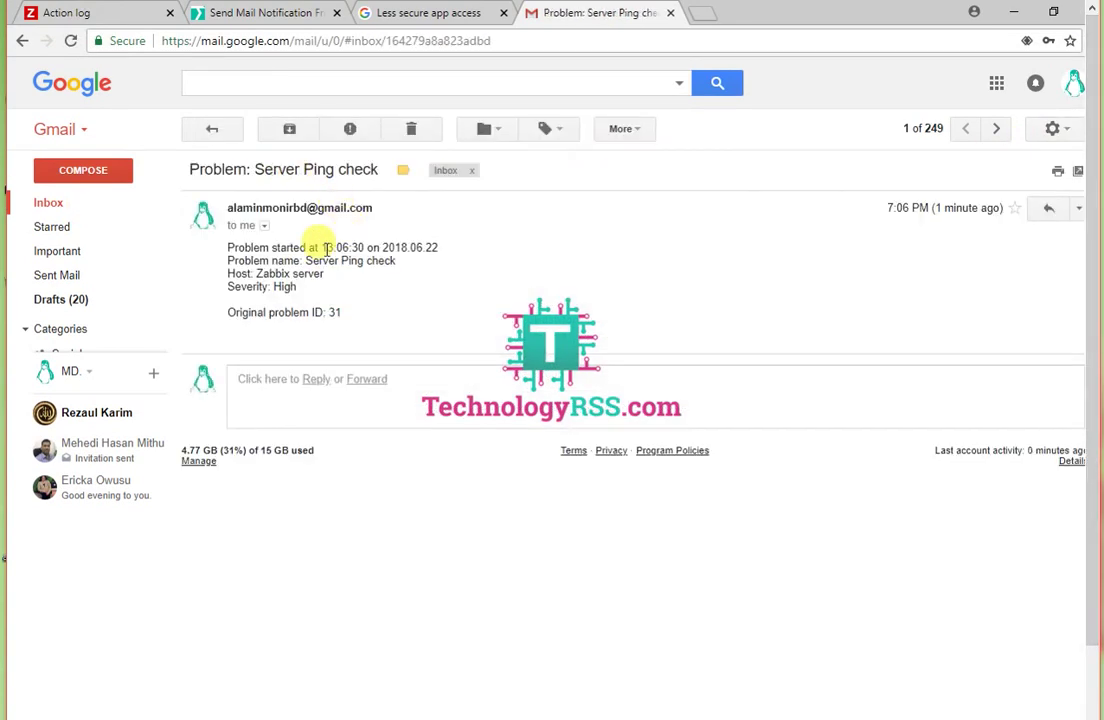
{"action": "left_click", "coordinate": [264, 226]}
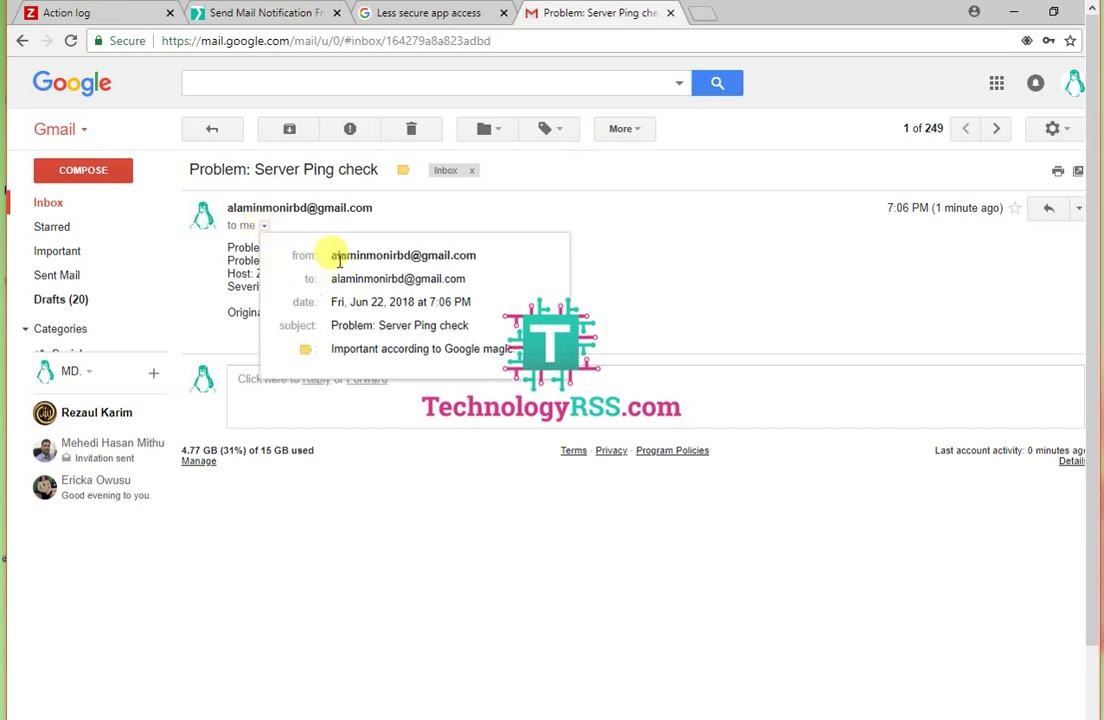
{"action": "left_click_drag", "start_coordinate": [331, 256], "coordinate": [490, 262]}
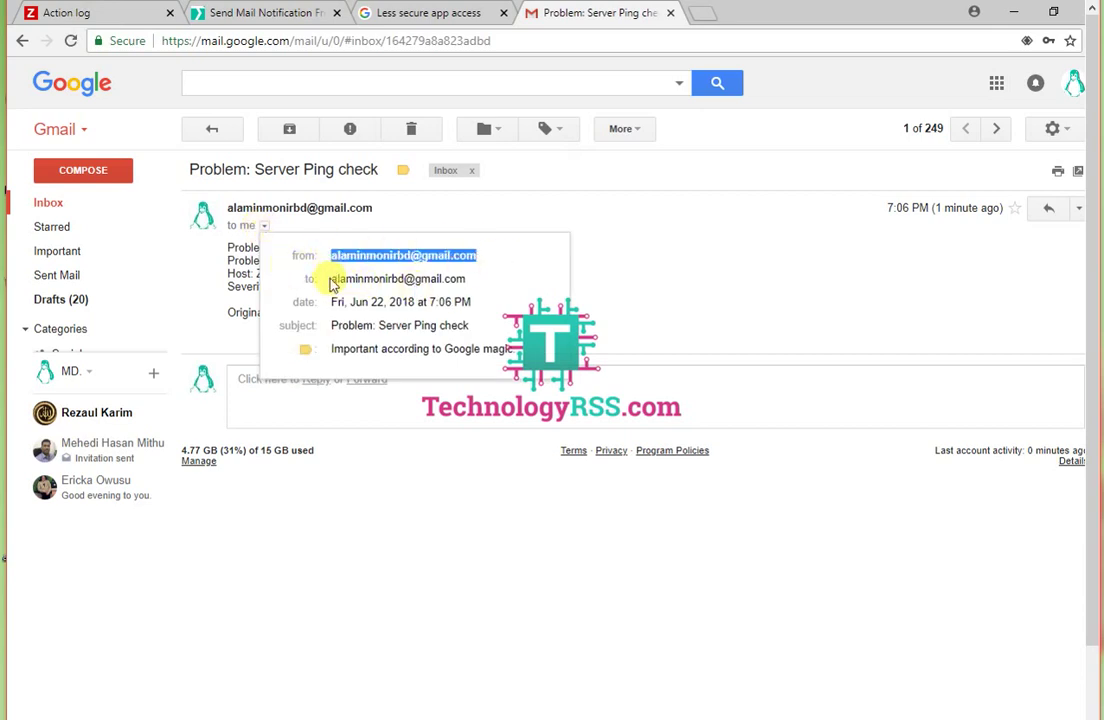
{"action": "left_click_drag", "start_coordinate": [333, 285], "coordinate": [480, 283]}
{"action": "left_click", "coordinate": [771, 281]}
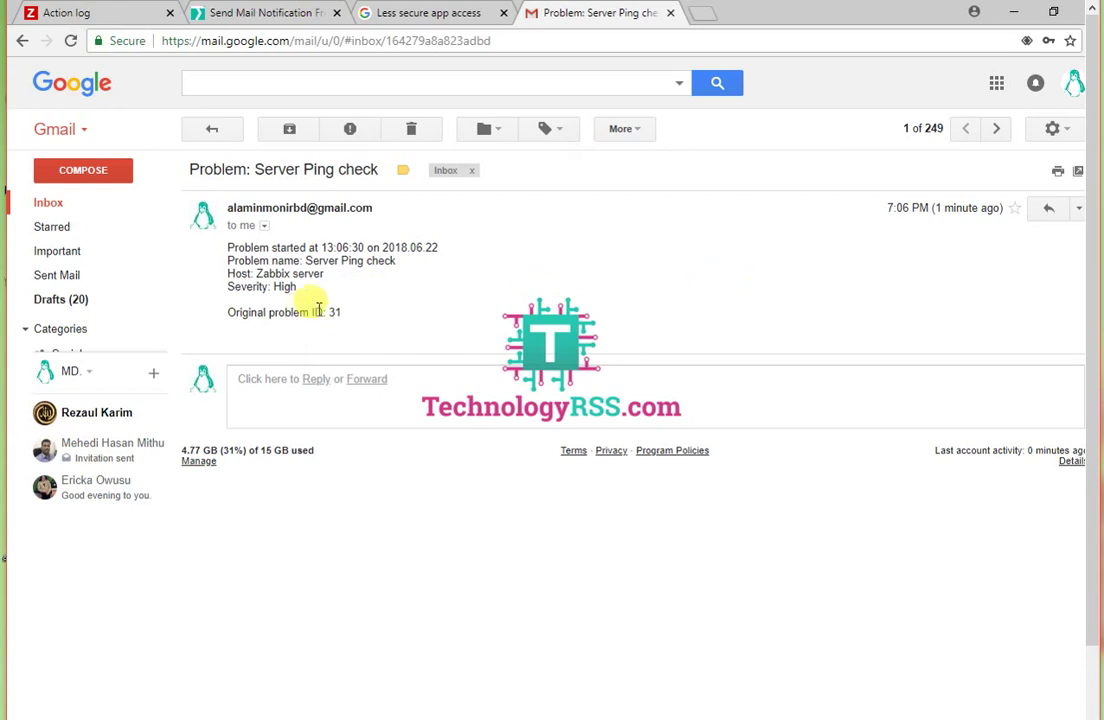
{"action": "left_click_drag", "start_coordinate": [272, 262], "coordinate": [415, 263]}
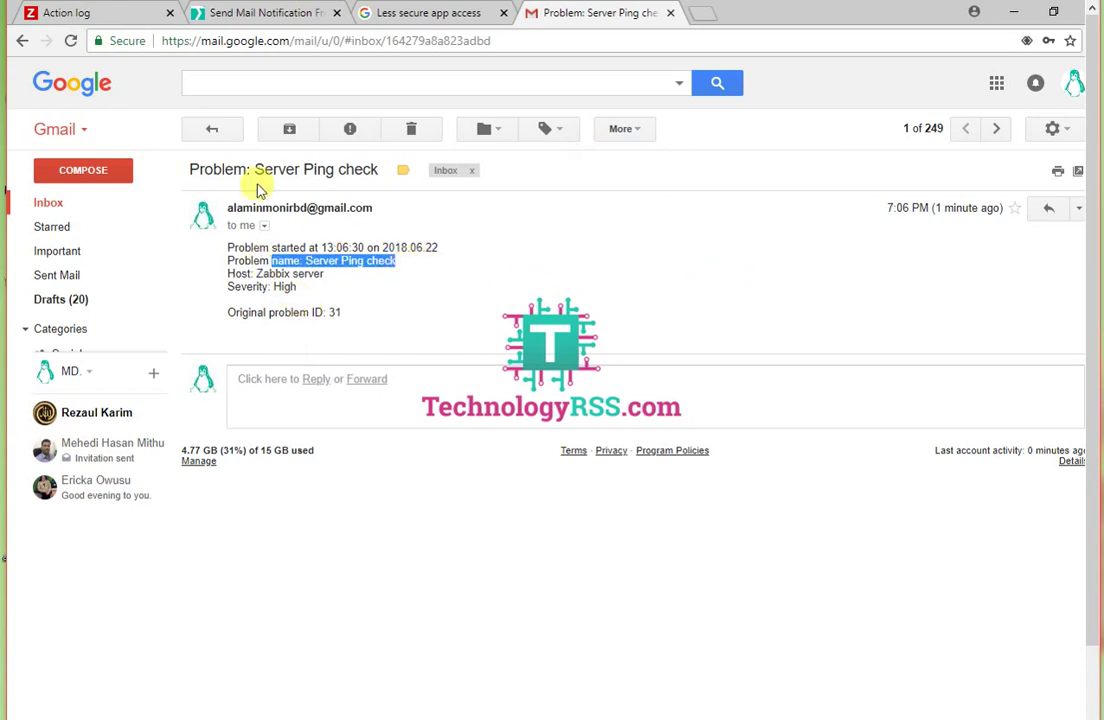
{"action": "left_click", "coordinate": [212, 128]}
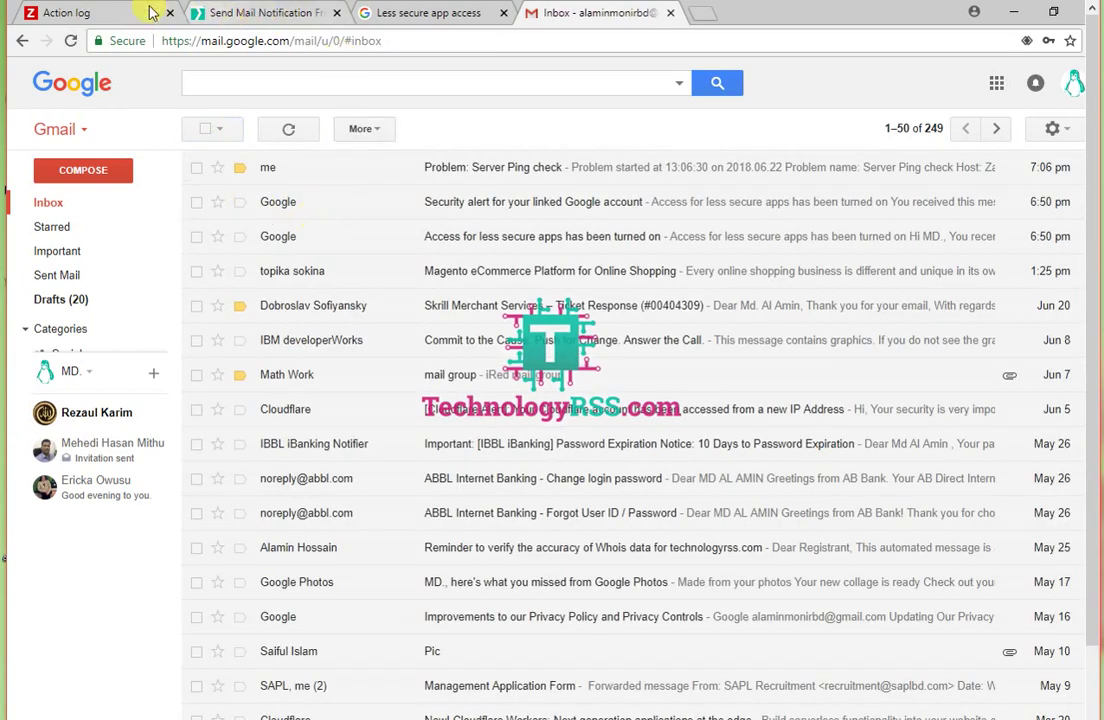
{"action": "left_click", "coordinate": [120, 12]}
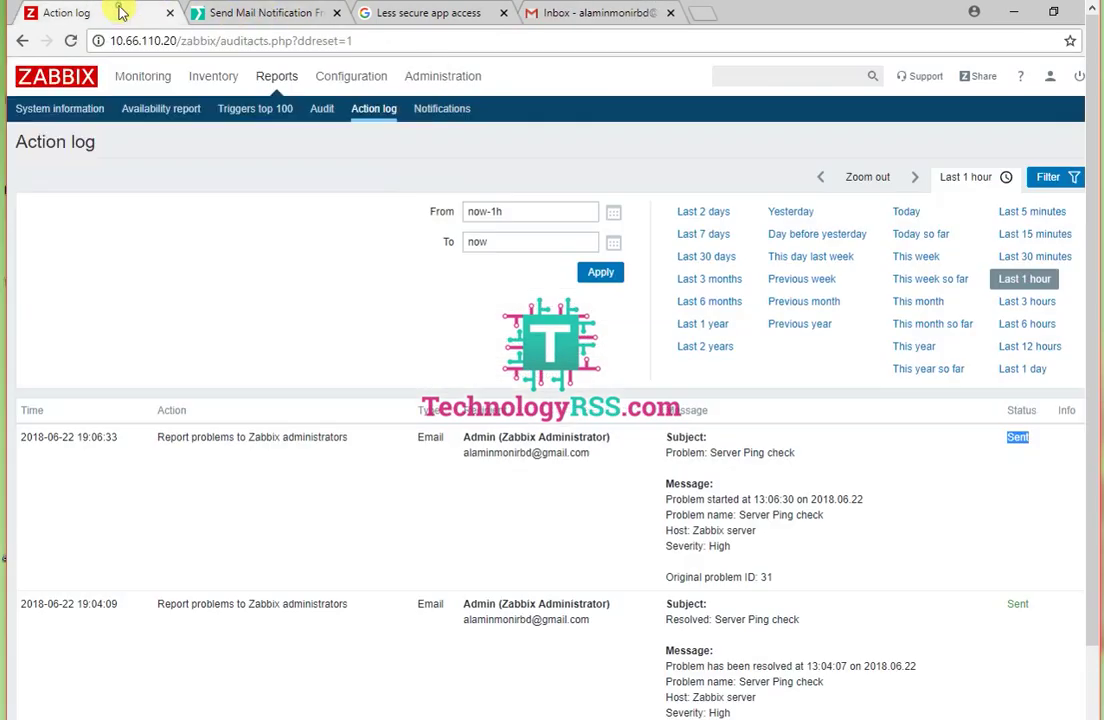
Step: Open the Configuration > Hosts list with Zabbix server, then bring the MobaXterm terminal forward
{"action": "left_click", "coordinate": [345, 78]}
{"action": "left_click", "coordinate": [166, 112]}
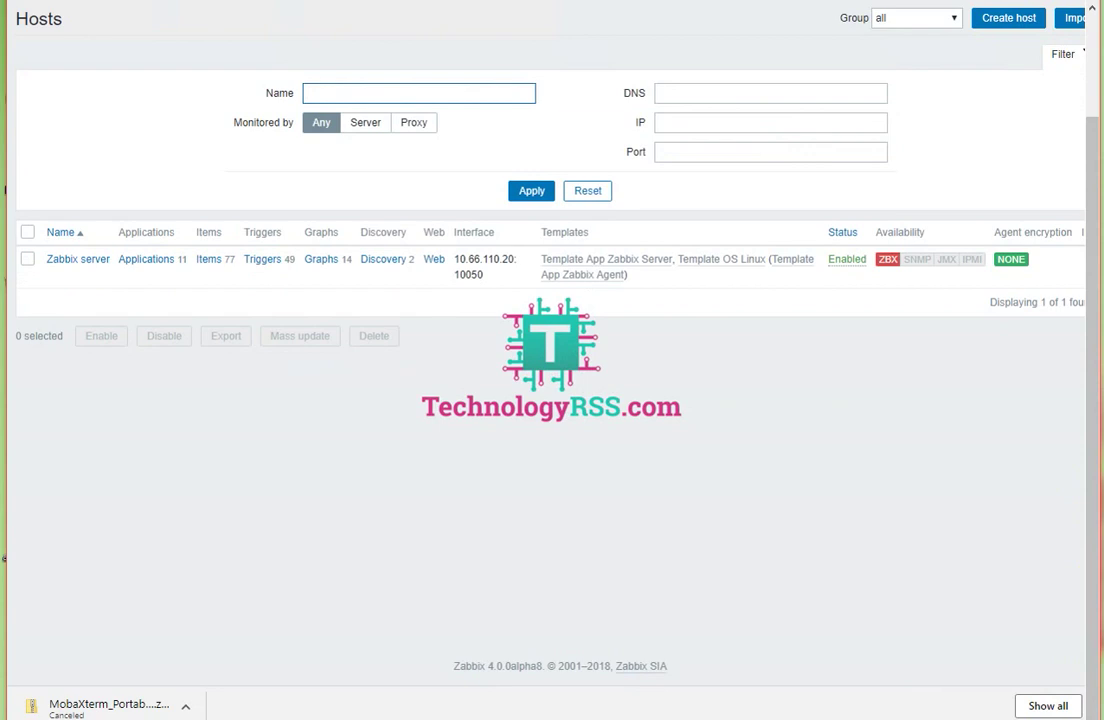
{"action": "left_click", "coordinate": [616, 712]}
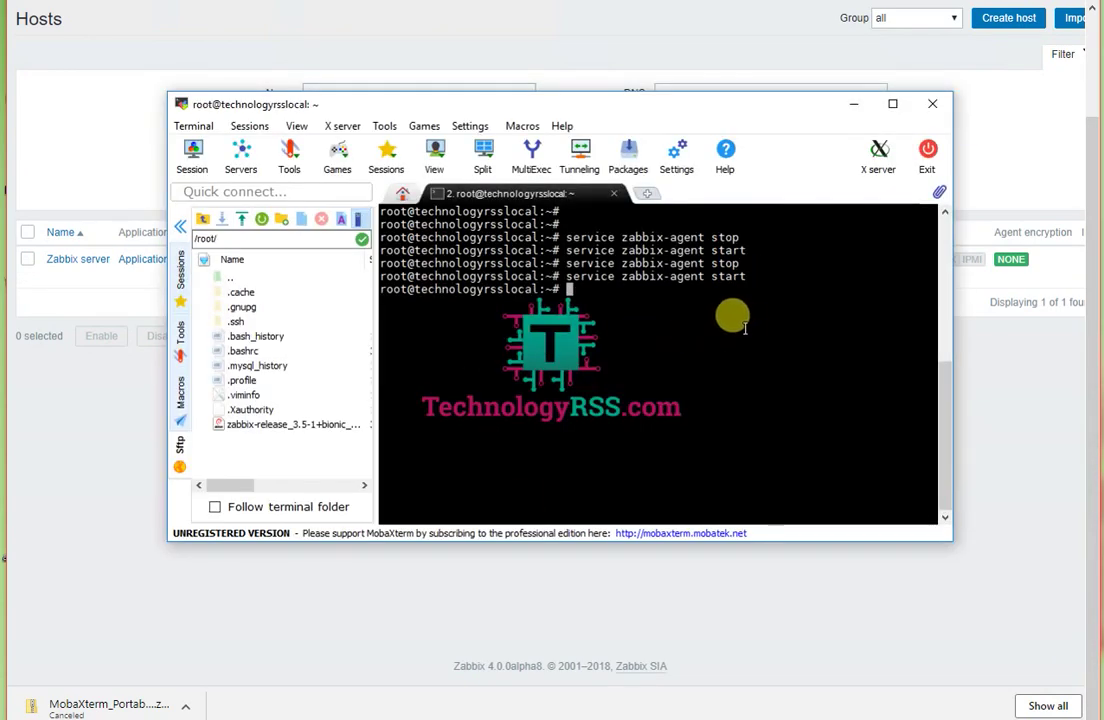
Step: Minimise MobaXterm so the Zabbix Hosts page shows, with the ZBX agent still unavailable
{"action": "left_click", "coordinate": [853, 104]}
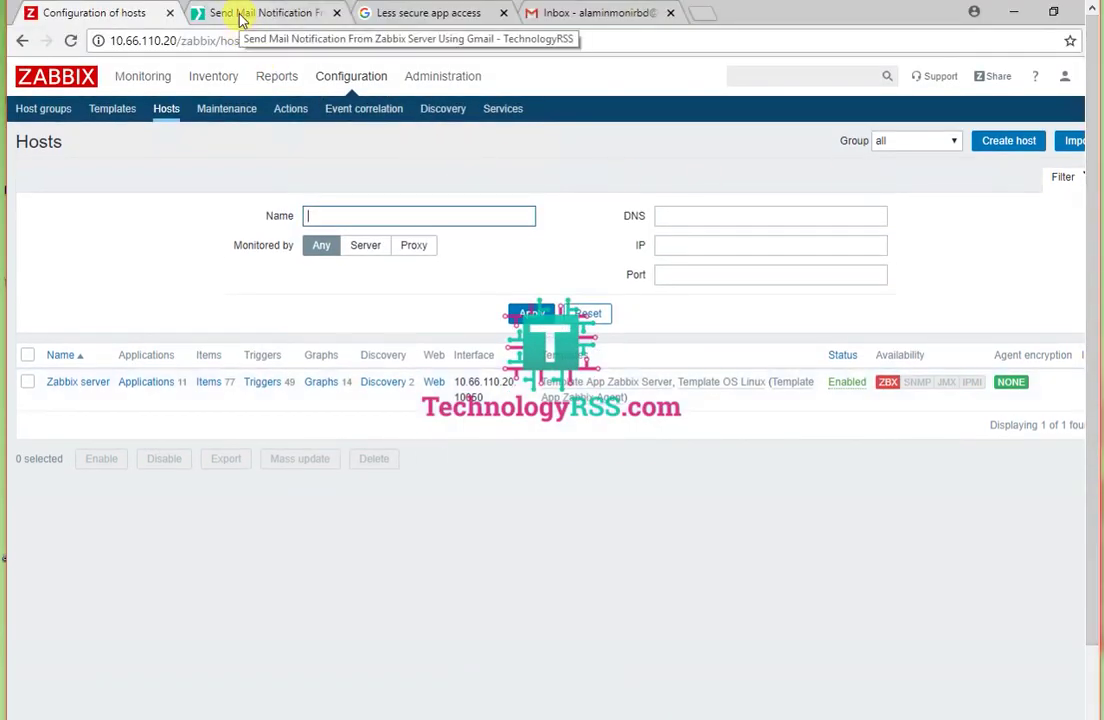
Step: Reload the Hosts list and check the Gmail inbox for new alerts
{"action": "left_click", "coordinate": [164, 113]}
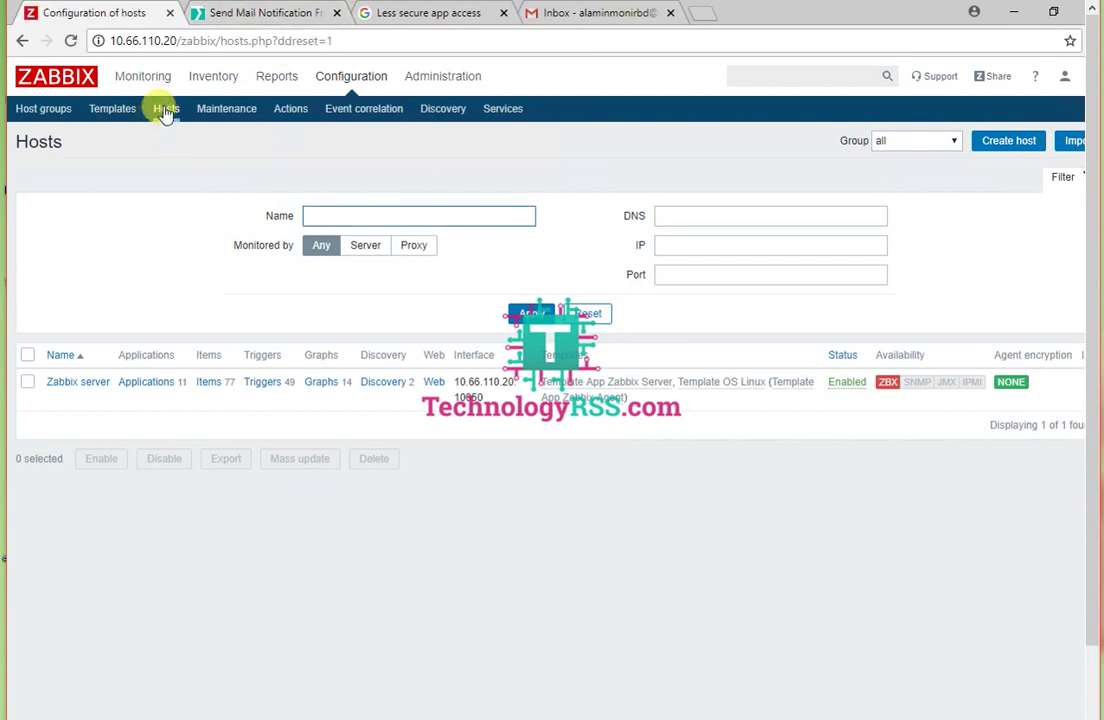
{"action": "left_click", "coordinate": [581, 14]}
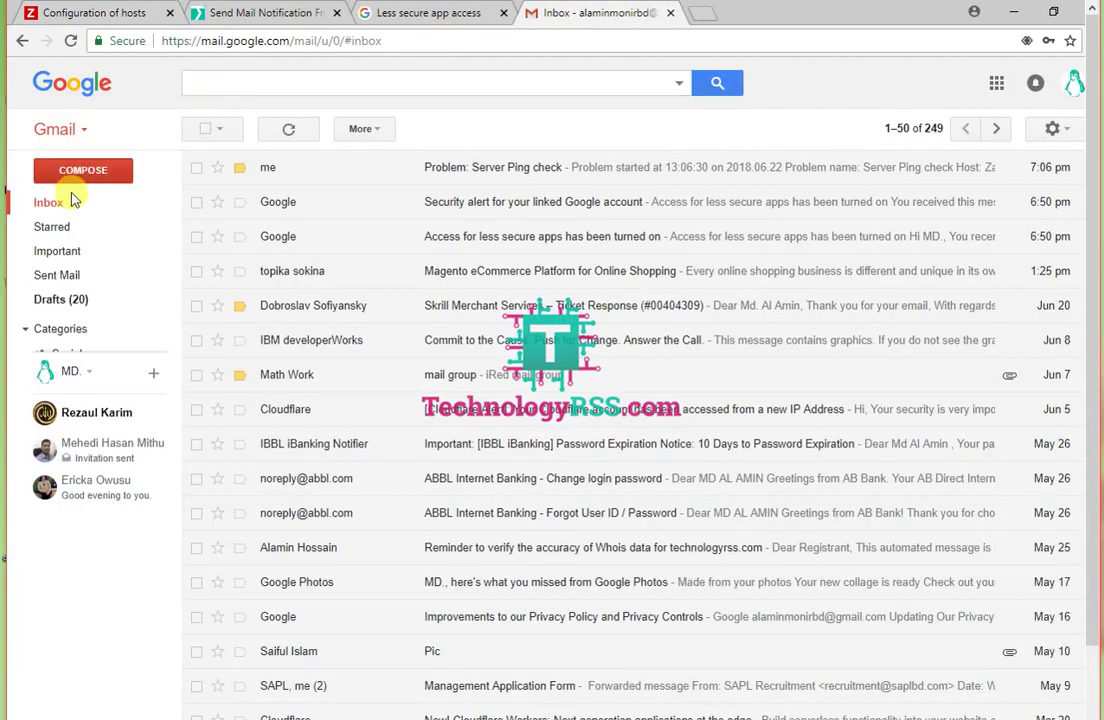
{"action": "left_click", "coordinate": [127, 18]}
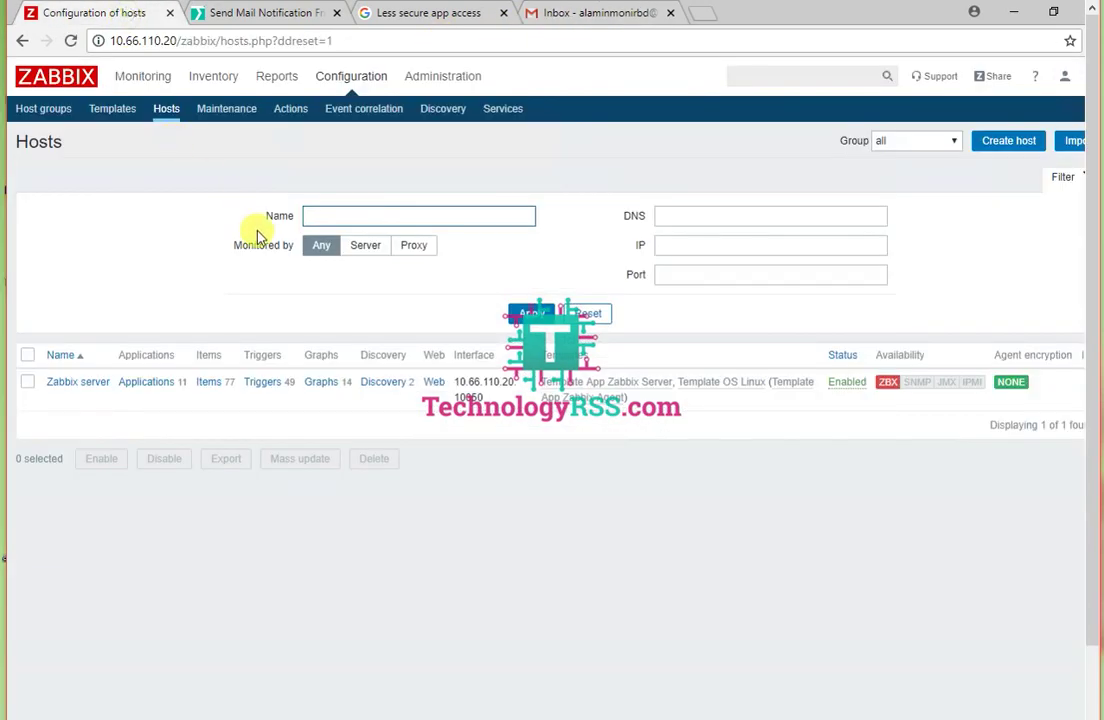
{"action": "left_click", "coordinate": [166, 118]}
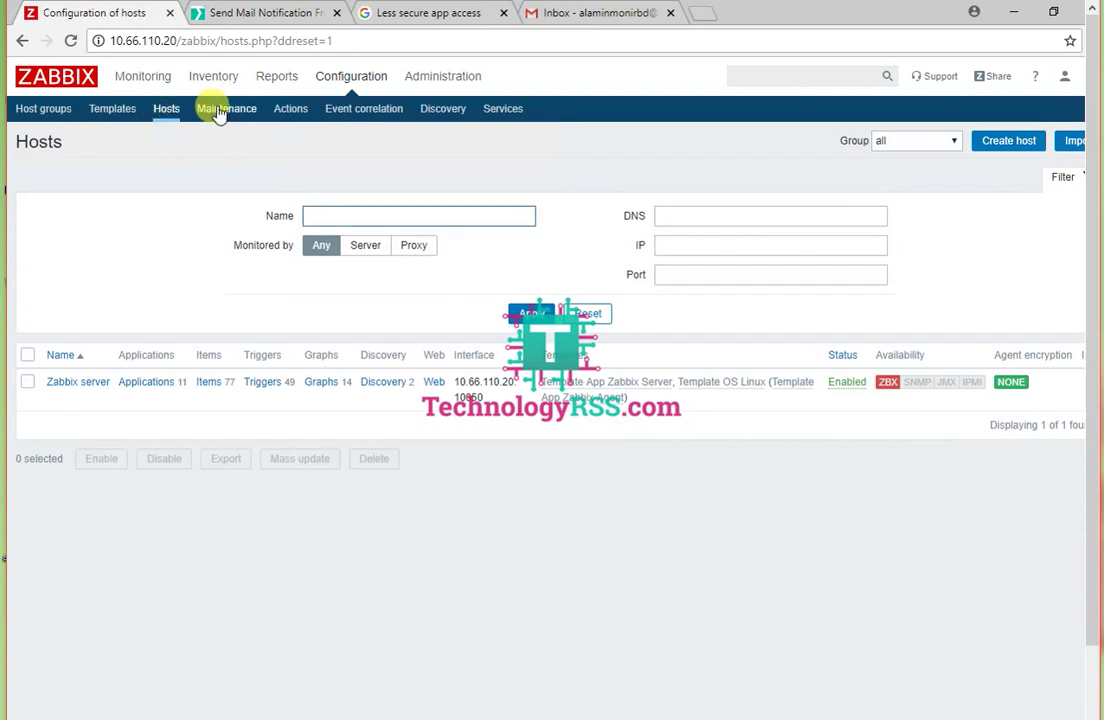
Step: Review the Action log, revisit Hosts, and note the time of the first alert
{"action": "mouse_move", "coordinate": [277, 76]}
{"action": "left_click", "coordinate": [371, 110]}
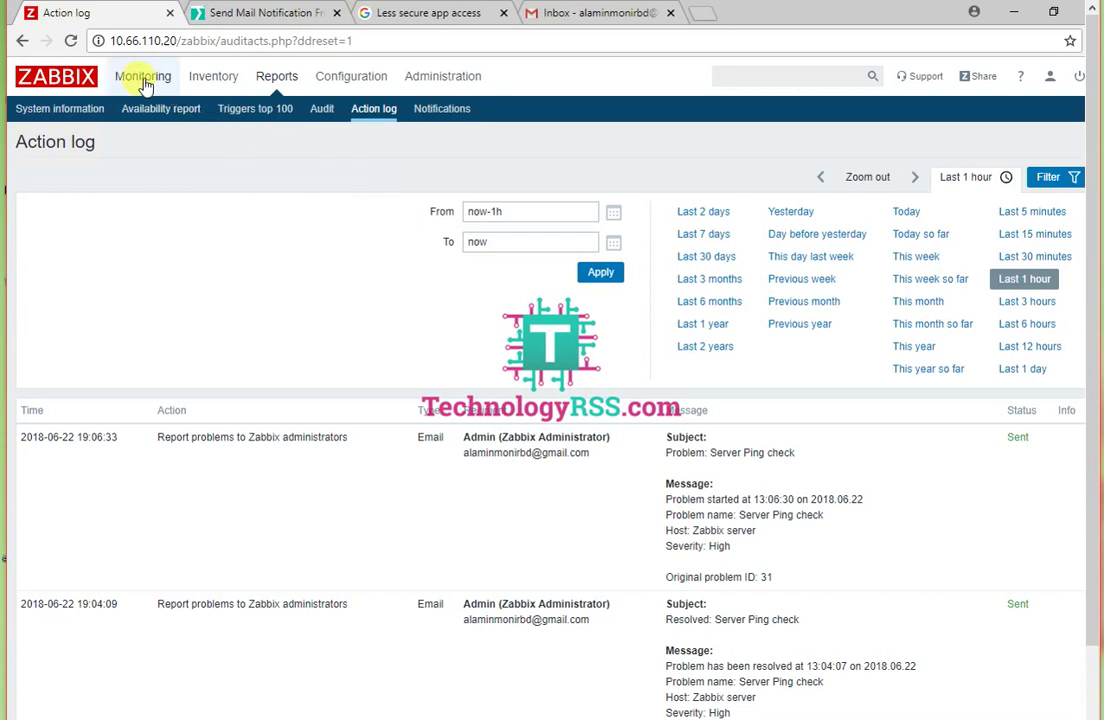
{"action": "mouse_move", "coordinate": [345, 80]}
{"action": "left_click", "coordinate": [166, 110]}
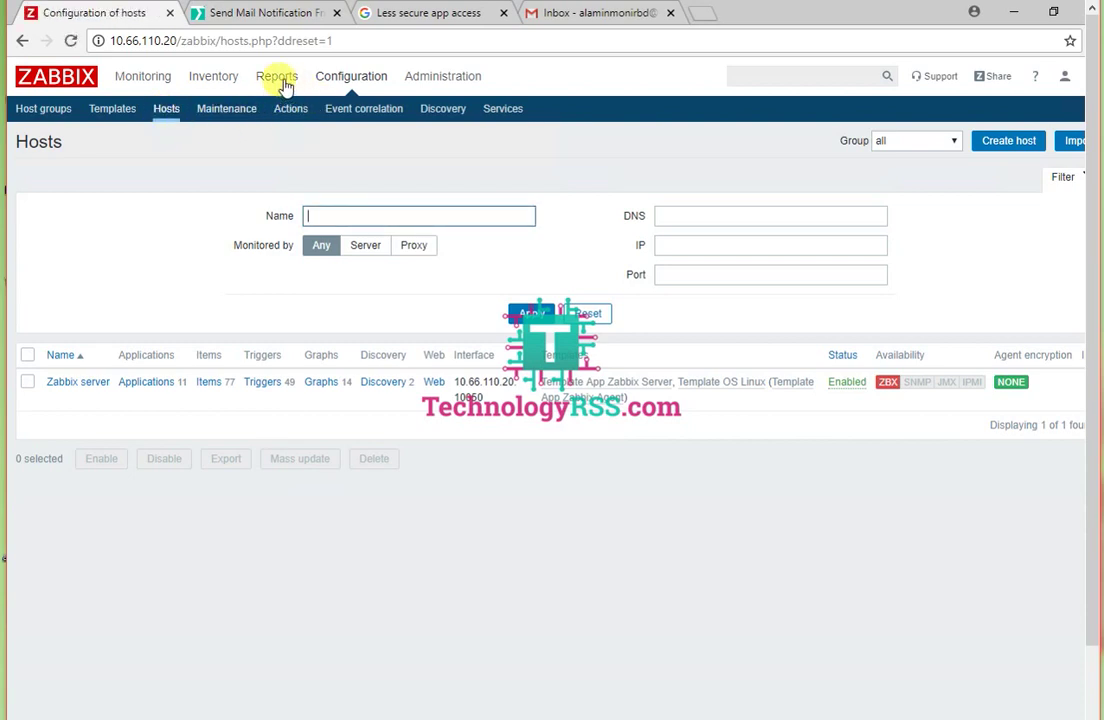
{"action": "mouse_move", "coordinate": [293, 88]}
{"action": "left_click", "coordinate": [374, 110]}
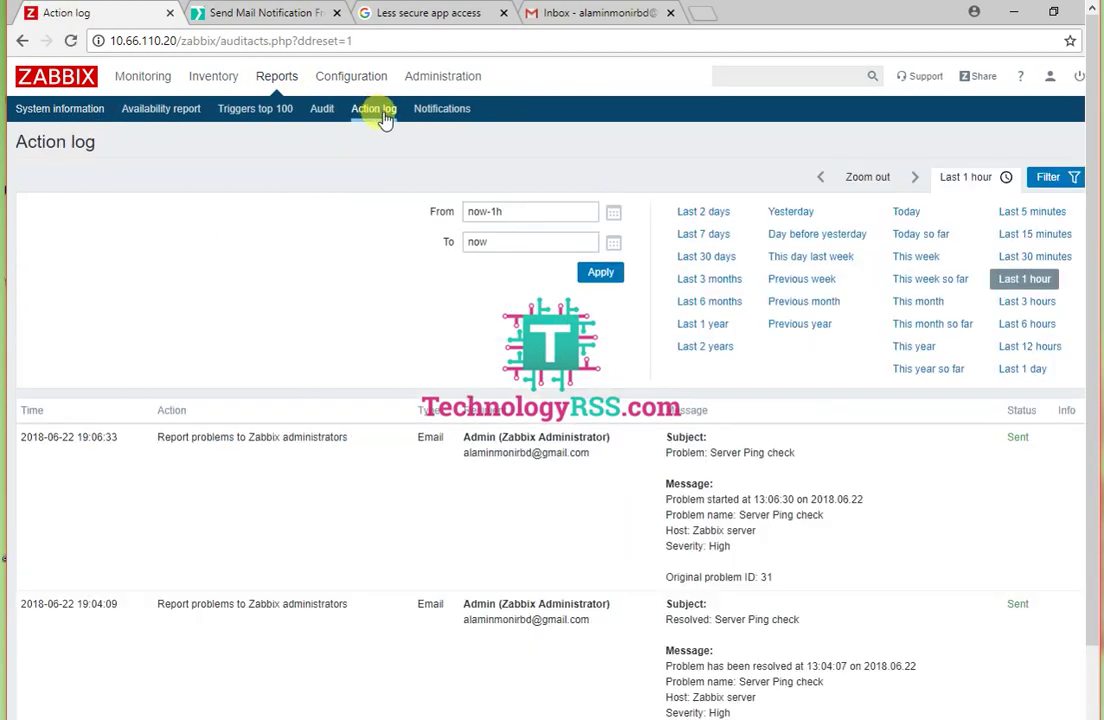
{"action": "left_click_drag", "start_coordinate": [95, 443], "coordinate": [118, 443]}
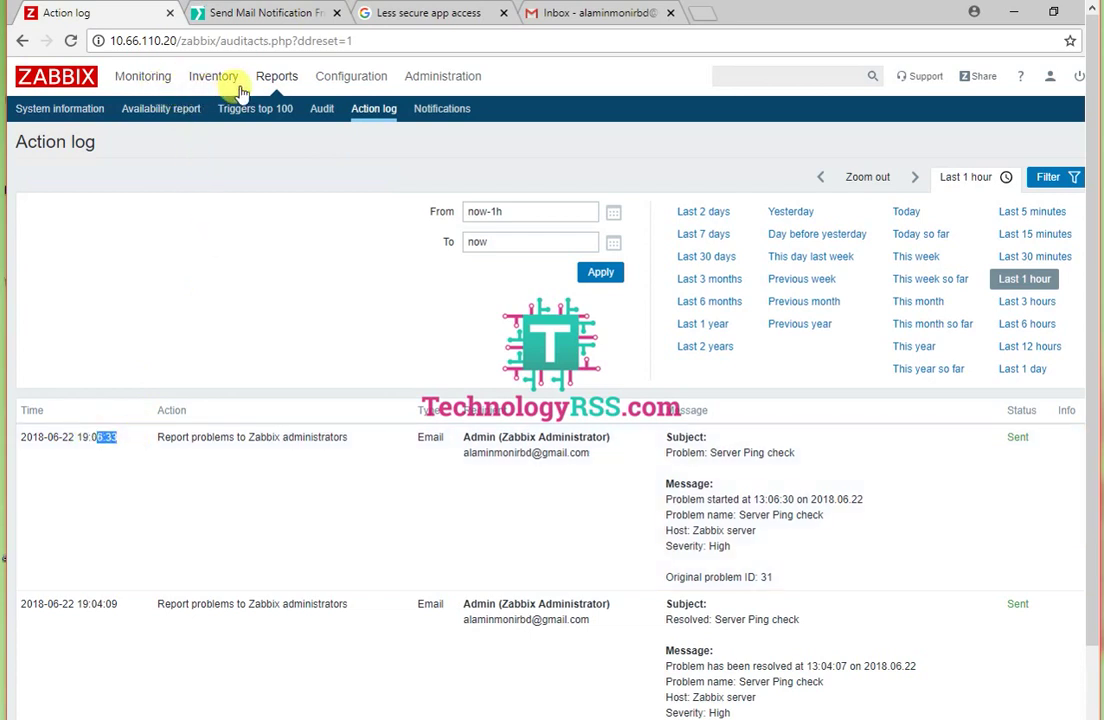
Step: Return to the Hosts list, then reopen the Server Ping check problem email in Gmail
{"action": "mouse_move", "coordinate": [148, 82]}
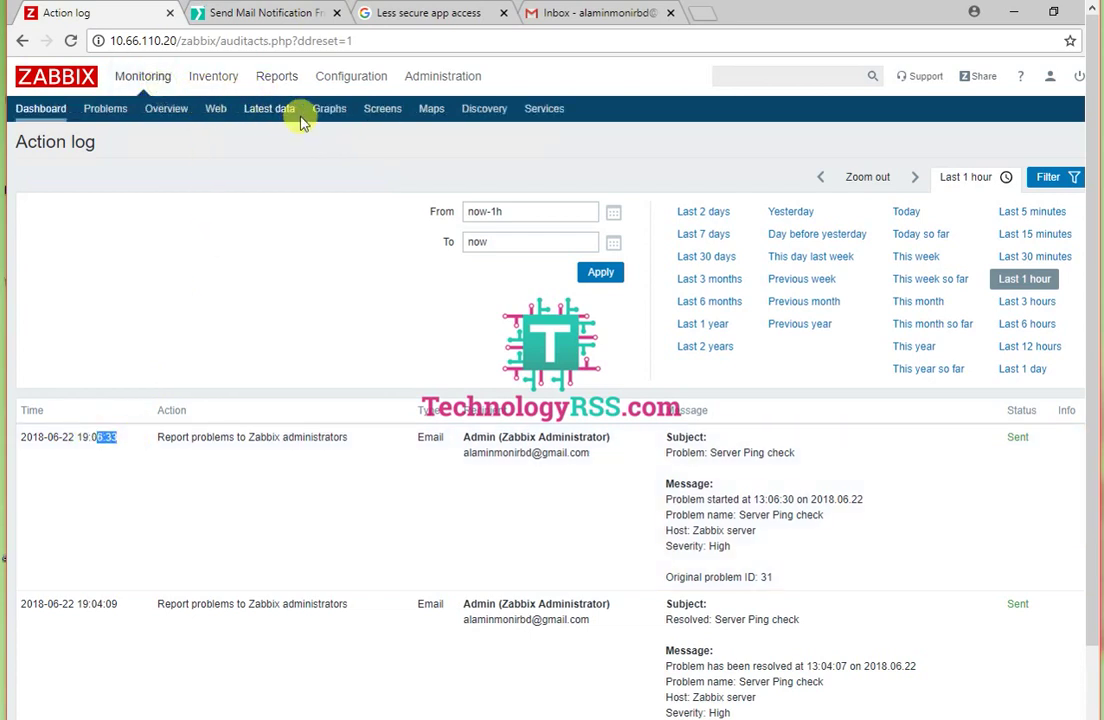
{"action": "mouse_move", "coordinate": [335, 78]}
{"action": "left_click", "coordinate": [167, 116]}
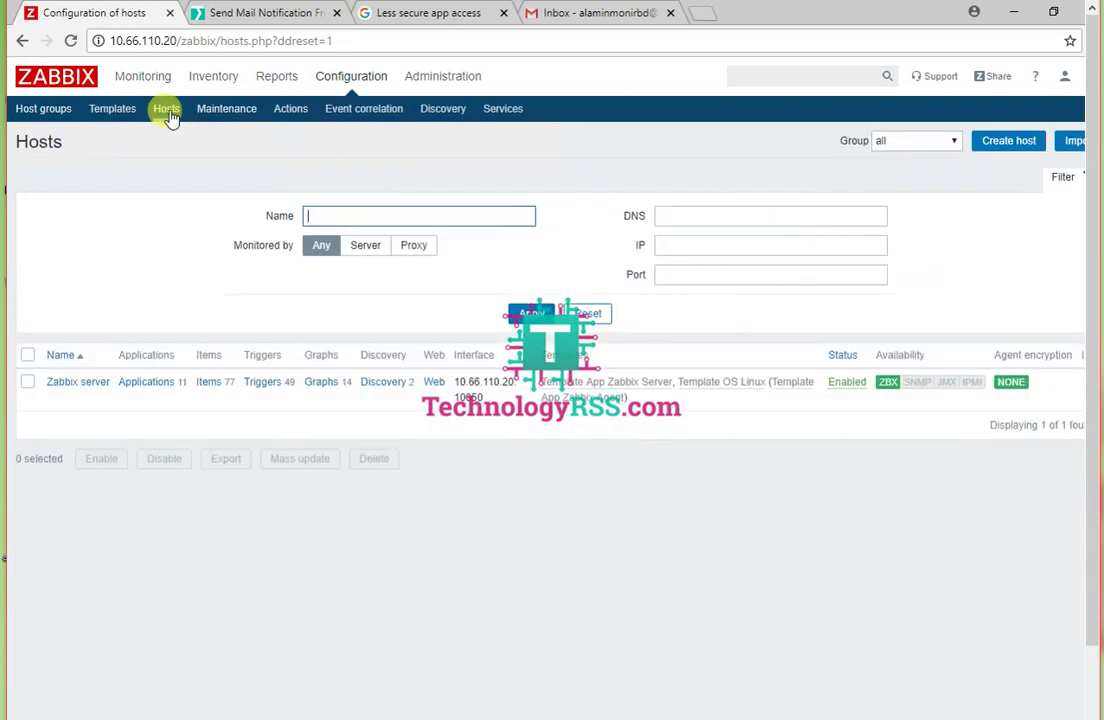
{"action": "left_click", "coordinate": [577, 14]}
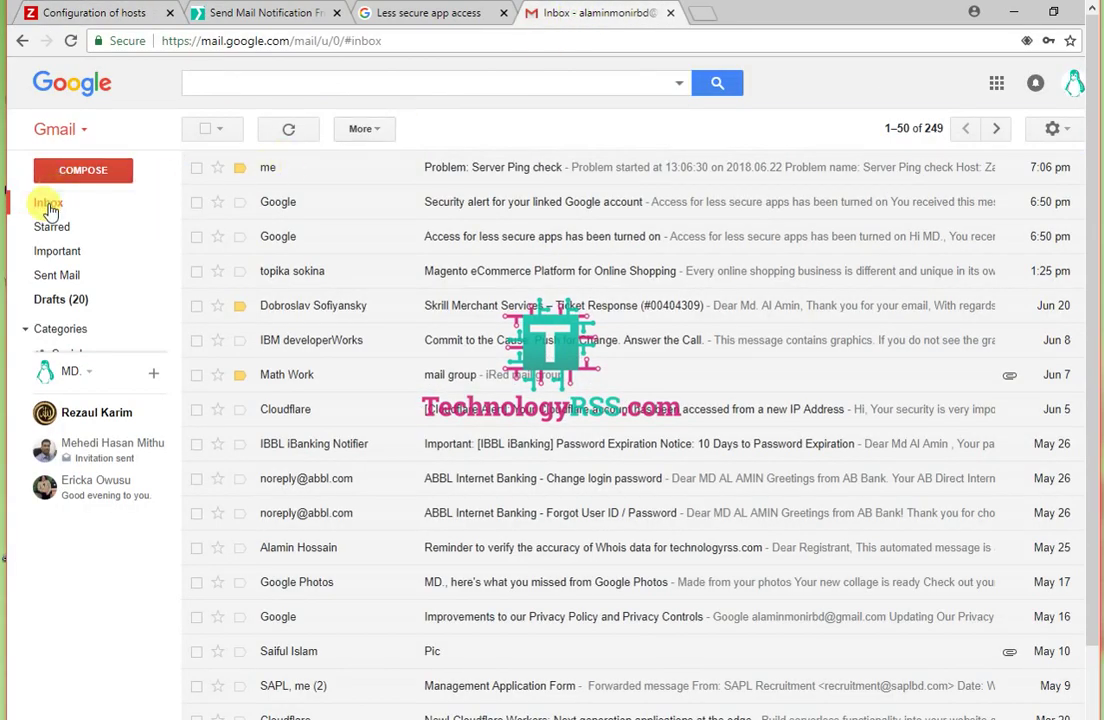
{"action": "left_click", "coordinate": [470, 167]}
{"action": "left_click", "coordinate": [63, 213]}
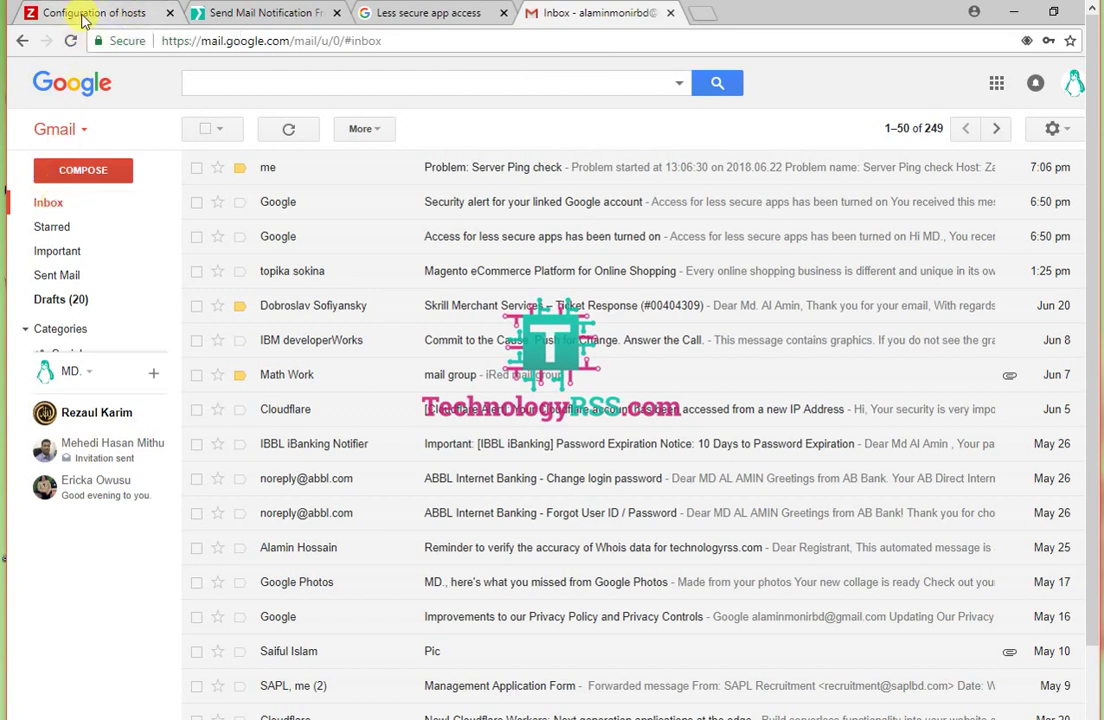
Step: Reopen the Action log and refresh it repeatedly to look for new Sent alerts
{"action": "left_click", "coordinate": [85, 15]}
{"action": "mouse_move", "coordinate": [277, 76]}
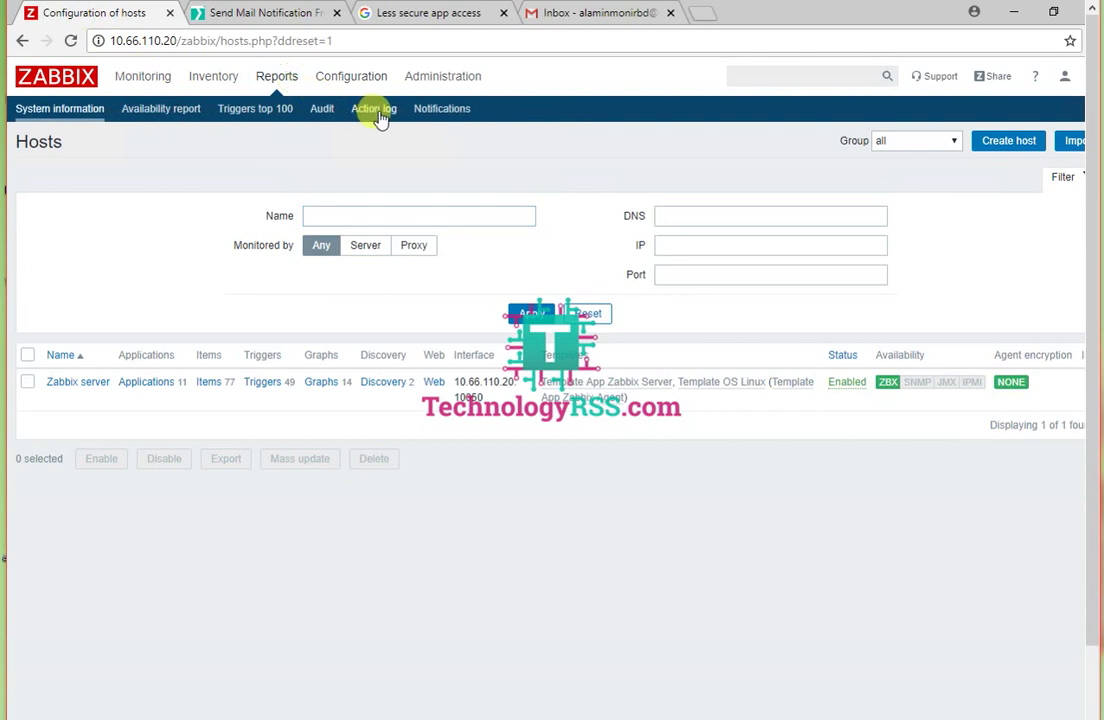
{"action": "left_click", "coordinate": [378, 112]}
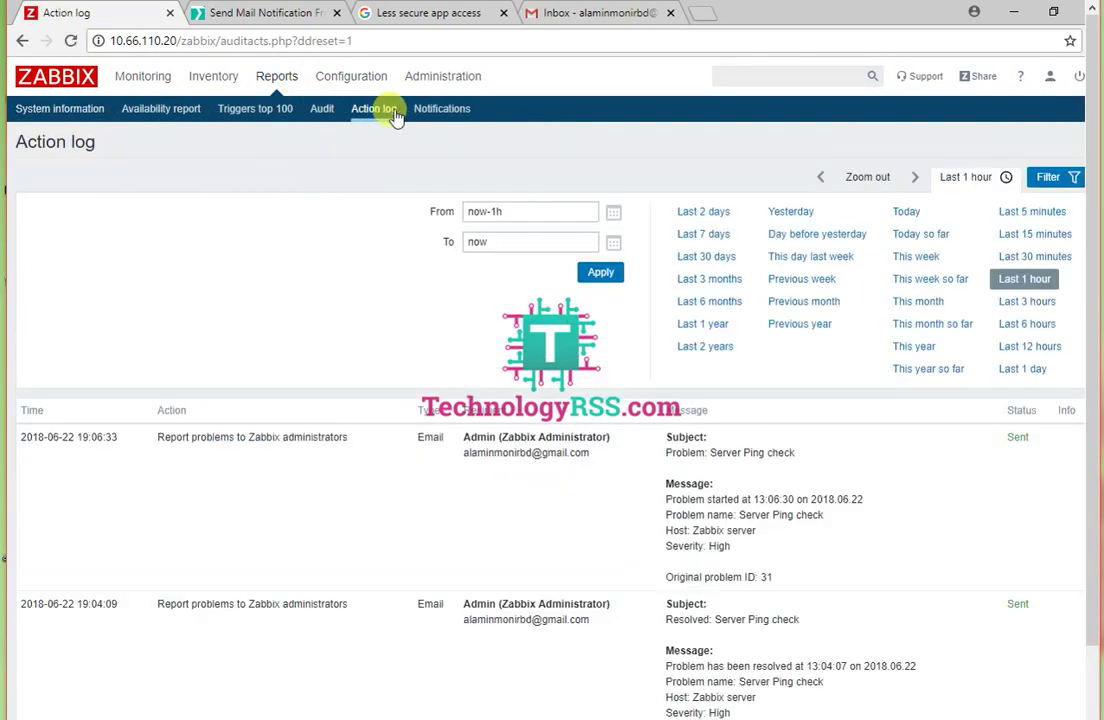
{"action": "left_click", "coordinate": [378, 116]}
{"action": "left_click", "coordinate": [378, 116]}
{"action": "left_click", "coordinate": [378, 116]}
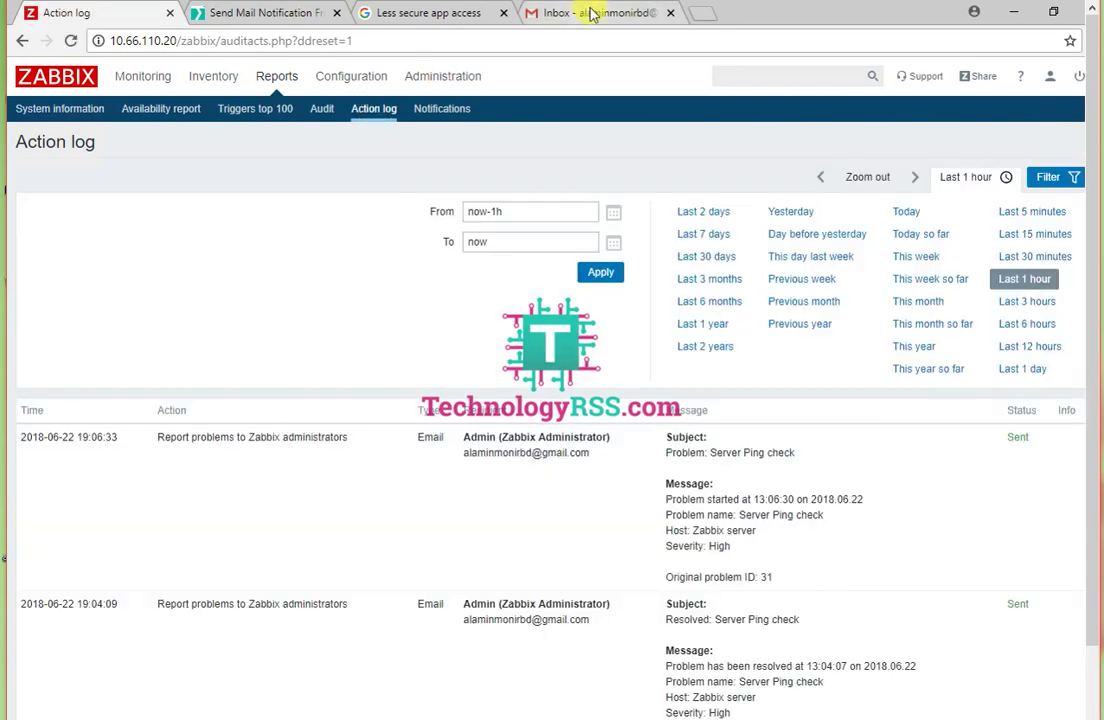
Step: Recheck Gmail and the Action log, then open the Configuration > Actions list
{"action": "left_click", "coordinate": [590, 13]}
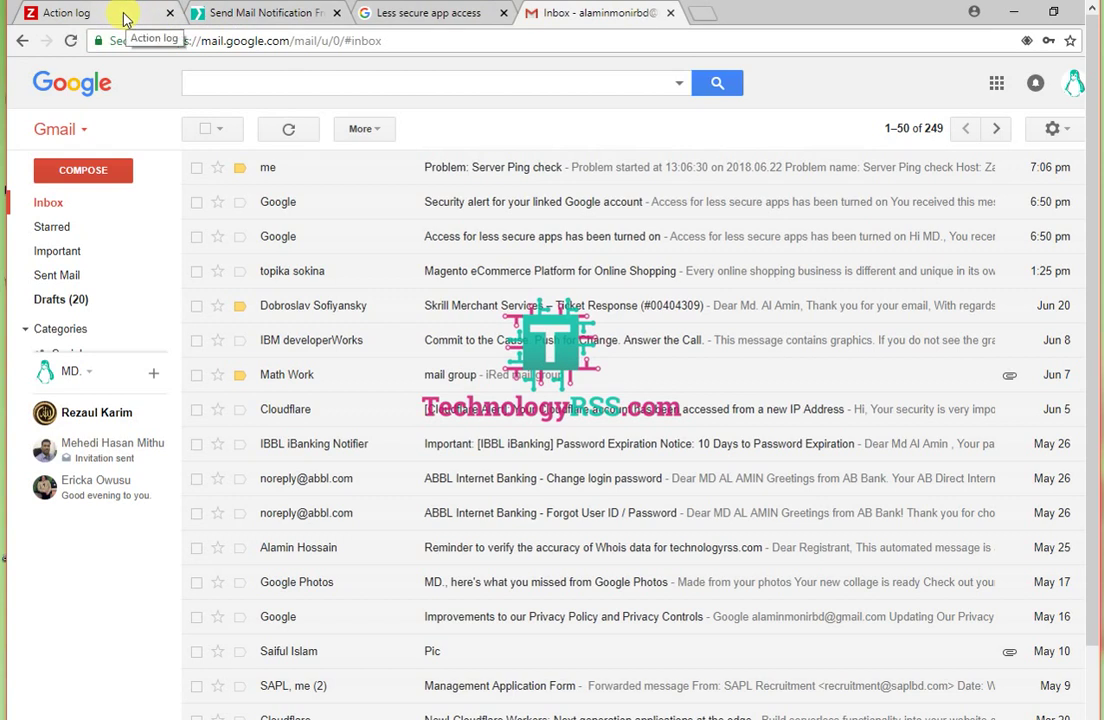
{"action": "left_click", "coordinate": [126, 20]}
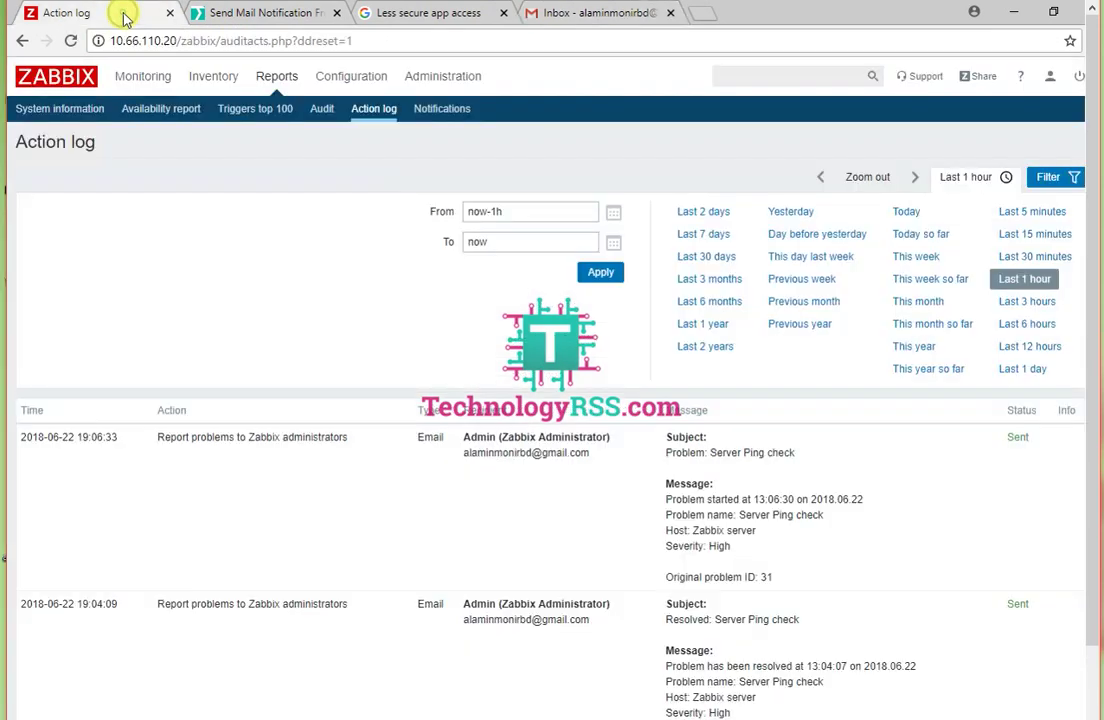
{"action": "left_click", "coordinate": [373, 112]}
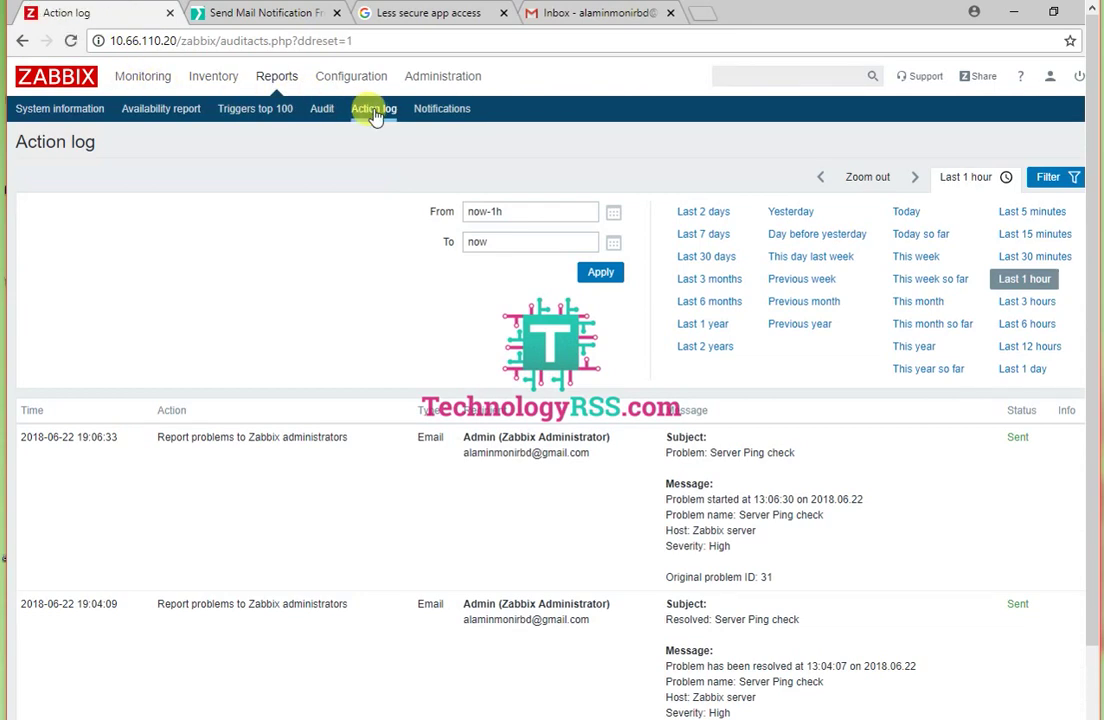
{"action": "mouse_move", "coordinate": [351, 76]}
{"action": "left_click", "coordinate": [287, 112]}
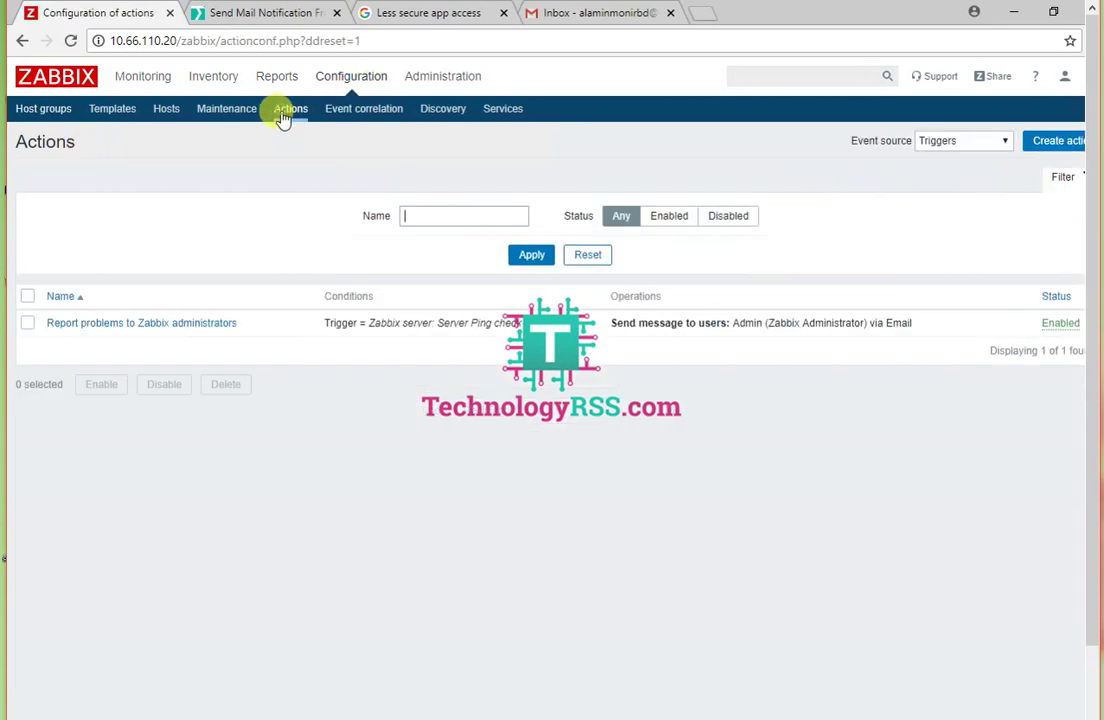
Step: Open the 'Report problems to Zabbix administrators' action and inspect its recovery message operation
{"action": "left_click", "coordinate": [142, 324]}
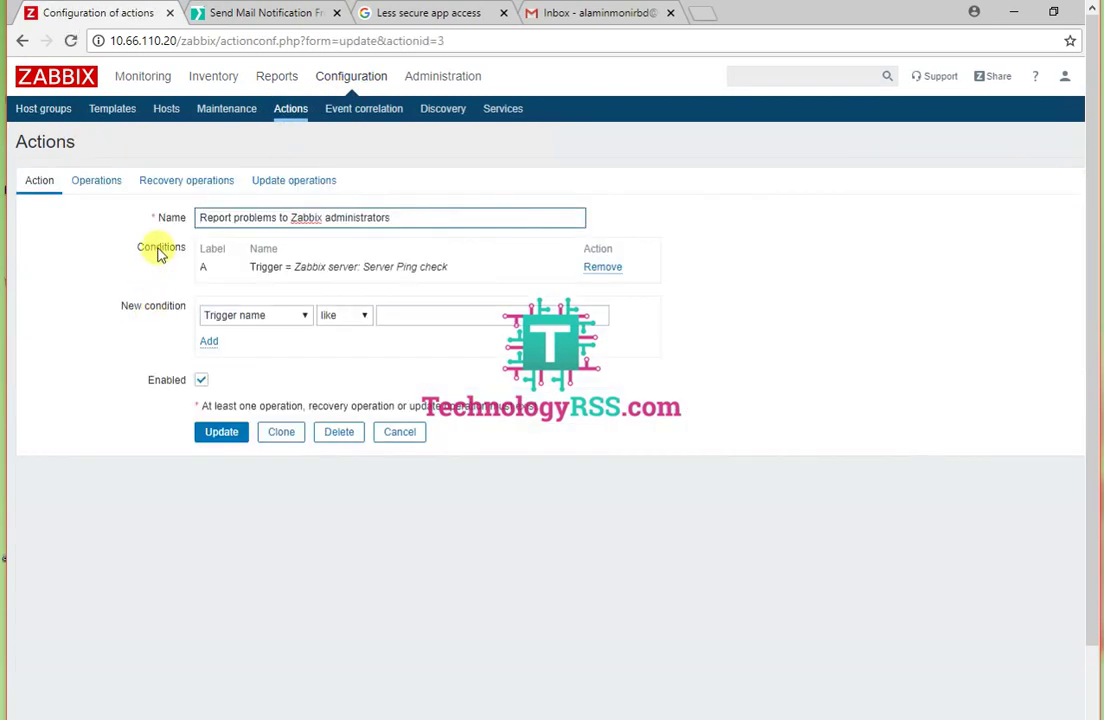
{"action": "left_click", "coordinate": [175, 188]}
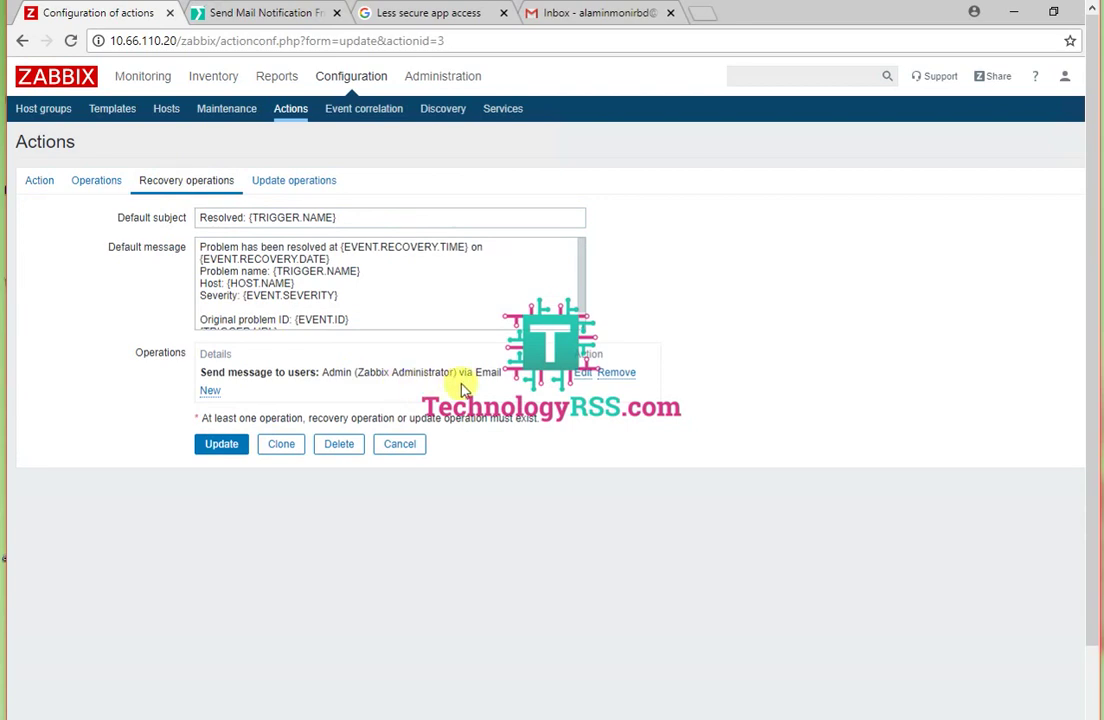
{"action": "left_click", "coordinate": [584, 373]}
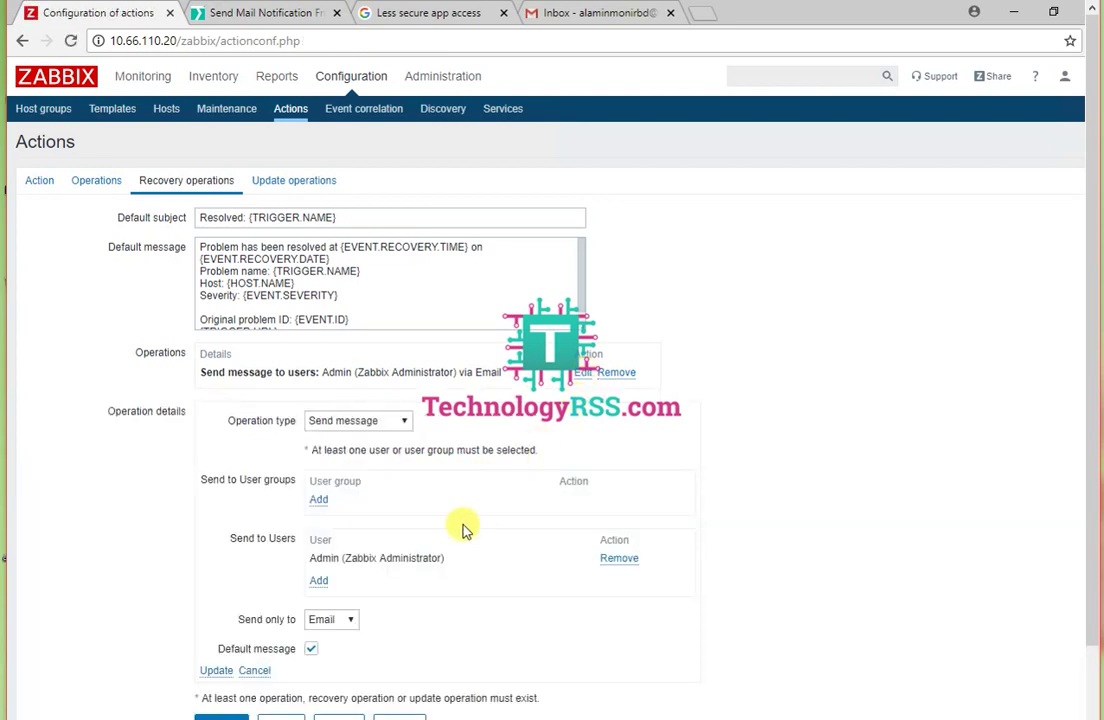
{"action": "left_click", "coordinate": [259, 670]}
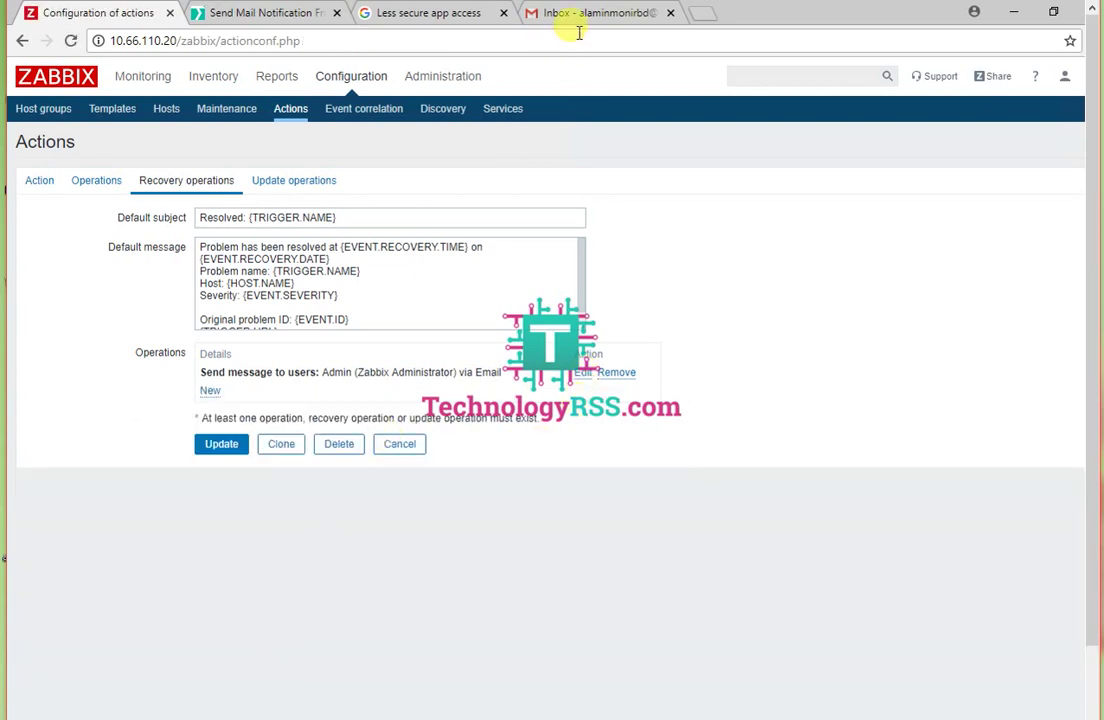
Step: Glance at Gmail, then review the action's Operations and its Server Ping check conditions
{"action": "left_click", "coordinate": [595, 15]}
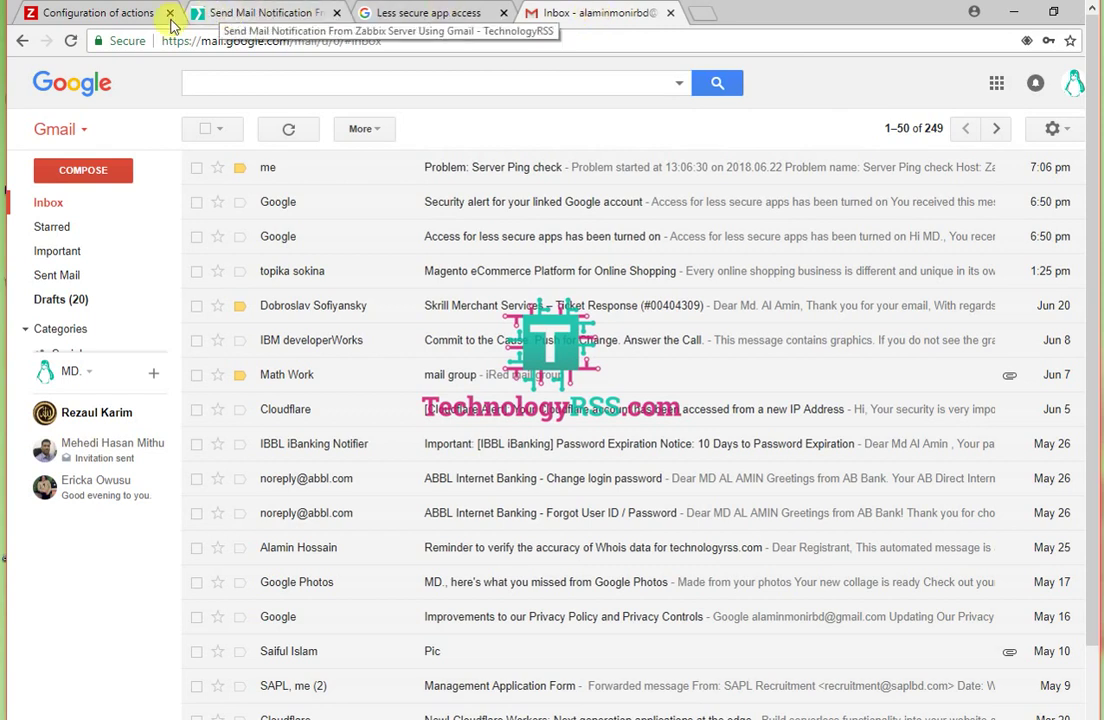
{"action": "left_click", "coordinate": [118, 15]}
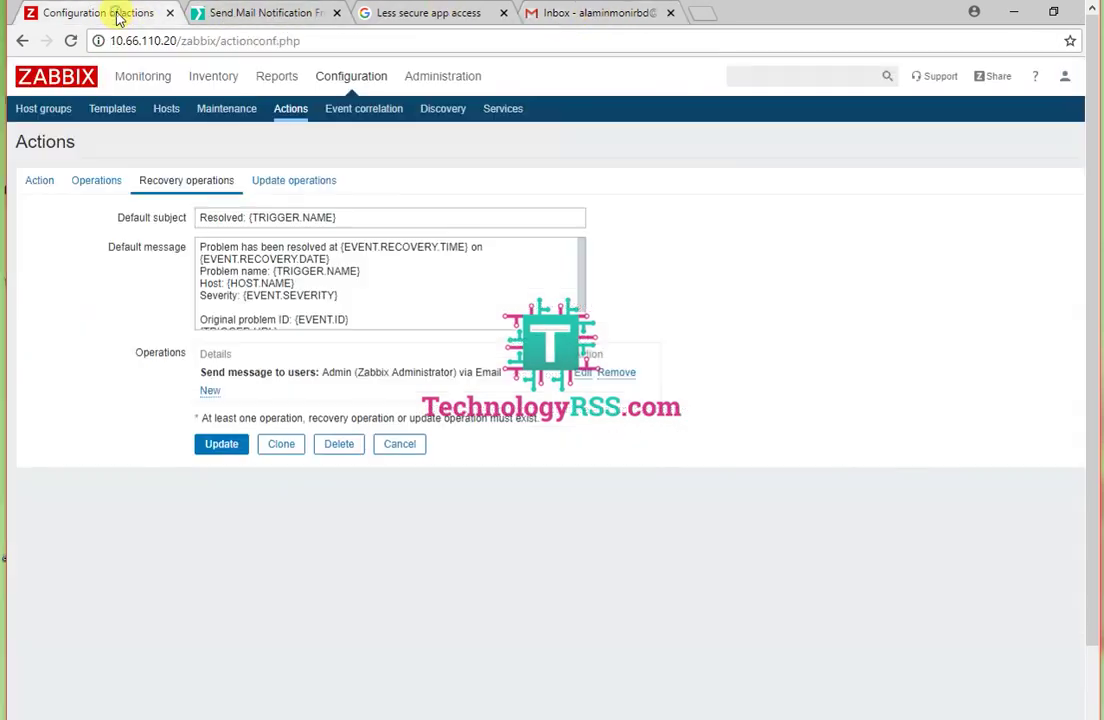
{"action": "left_click", "coordinate": [110, 190]}
{"action": "left_click", "coordinate": [40, 188]}
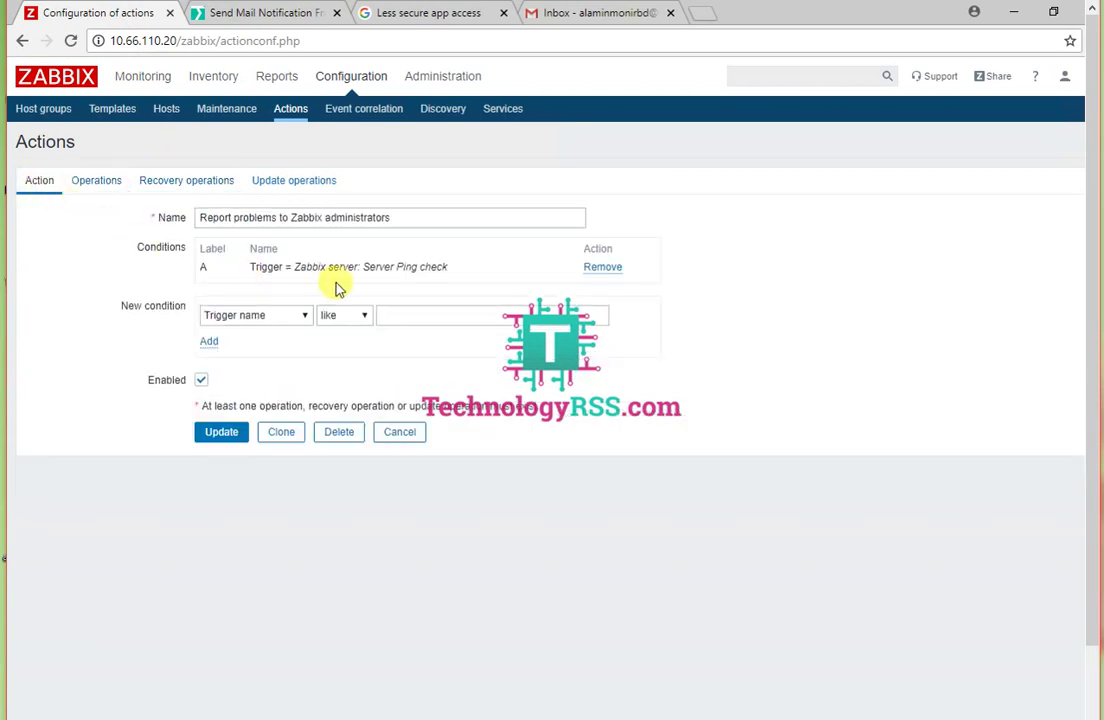
Step: Open the newly arrived 'Resolved: Server Ping check' email and highlight its subject
{"action": "left_click", "coordinate": [582, 12]}
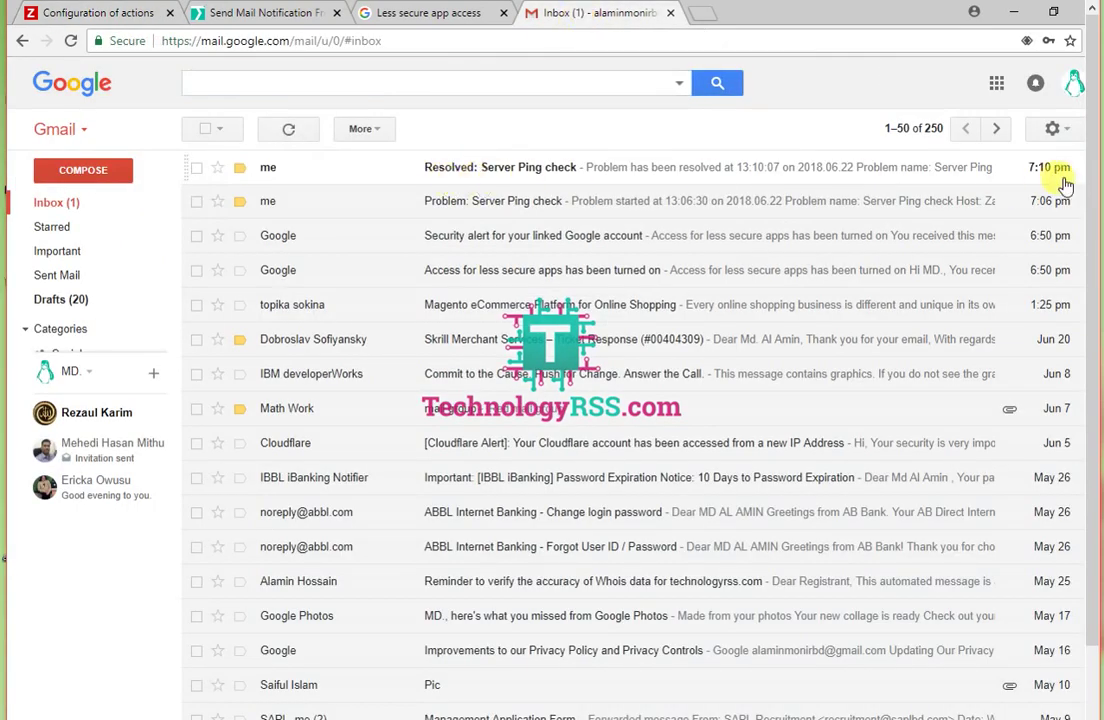
{"action": "left_click", "coordinate": [503, 170]}
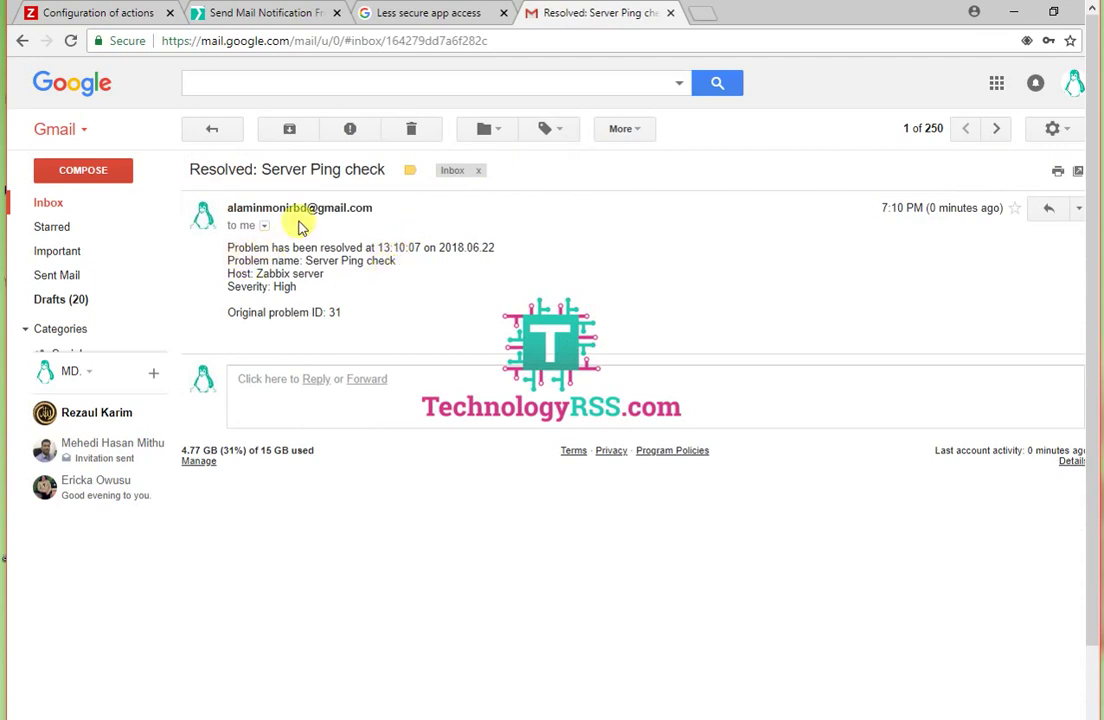
{"action": "left_click_drag", "start_coordinate": [198, 170], "coordinate": [387, 168]}
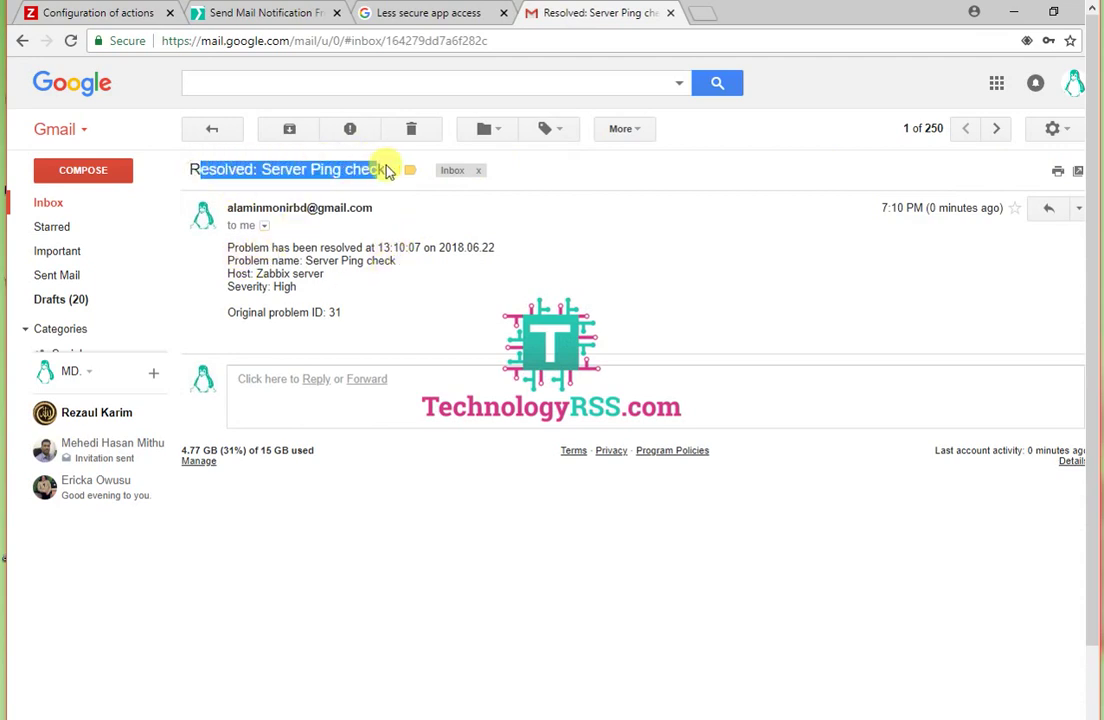
{"action": "left_click", "coordinate": [434, 281]}
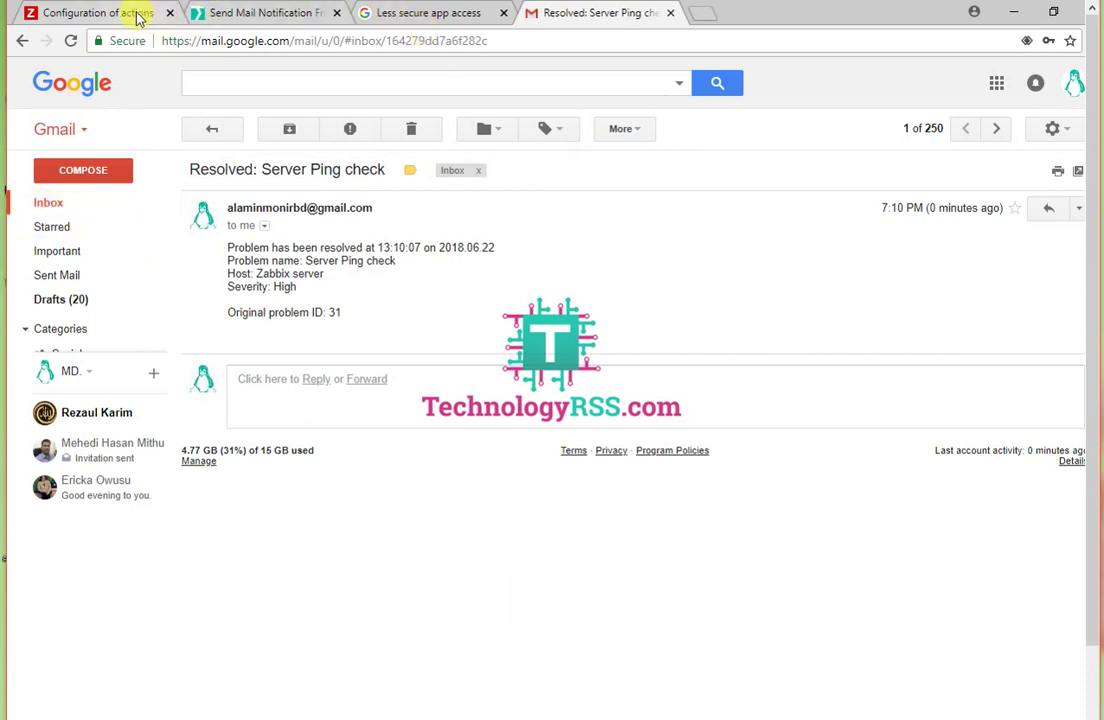
Step: Return to Zabbix's Hosts list, then switch to the TechnologyRSS tutorial article
{"action": "left_click", "coordinate": [130, 13]}
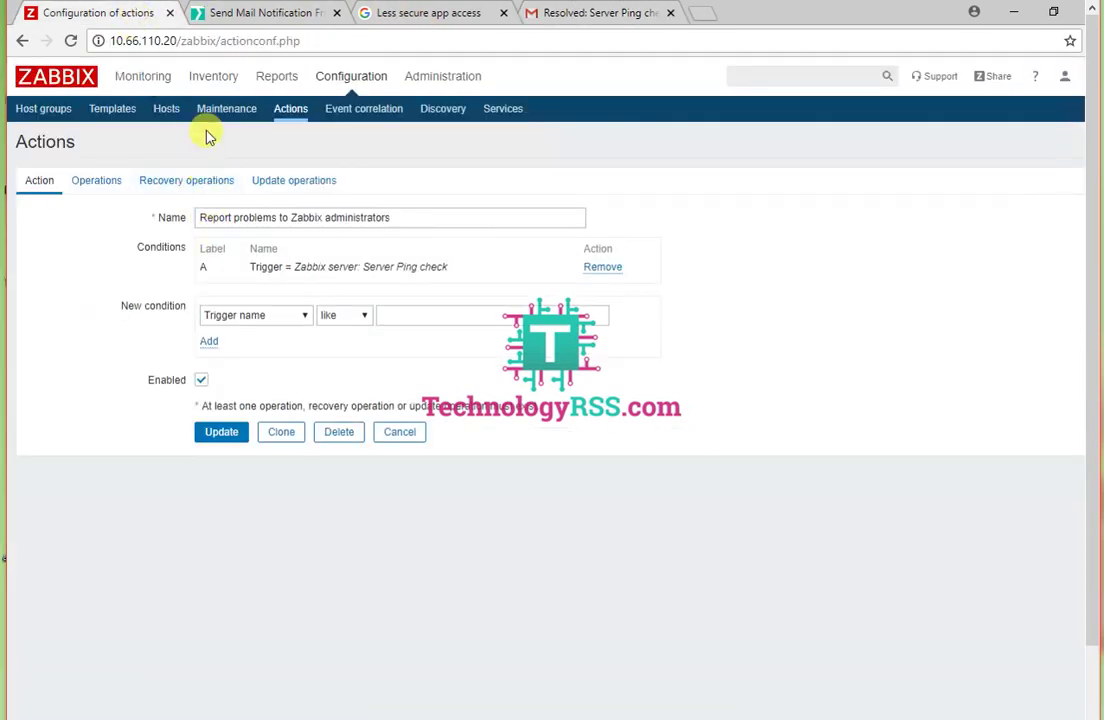
{"action": "left_click", "coordinate": [166, 110]}
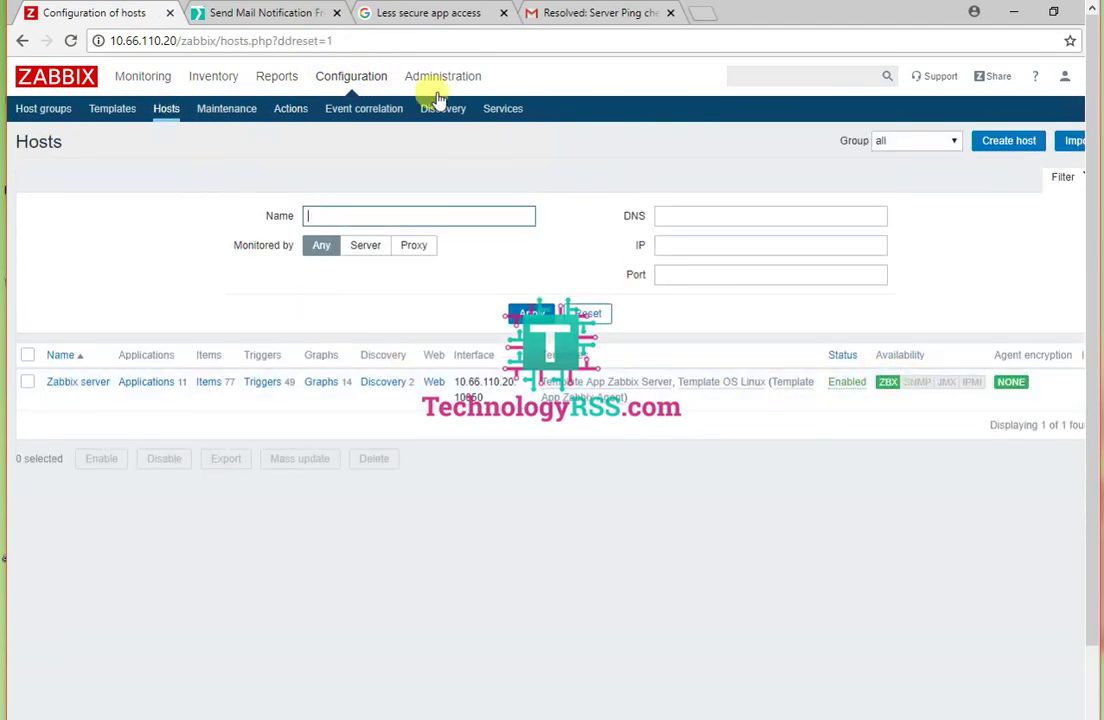
{"action": "left_click", "coordinate": [262, 14]}
Step: Scroll the TechnologyRSS article to Step #07 on problem and recovery alerts, then start a thank-you note
{"action": "scroll", "coordinate": [362, 395], "scroll_direction": "down", "scroll_amount": 3}
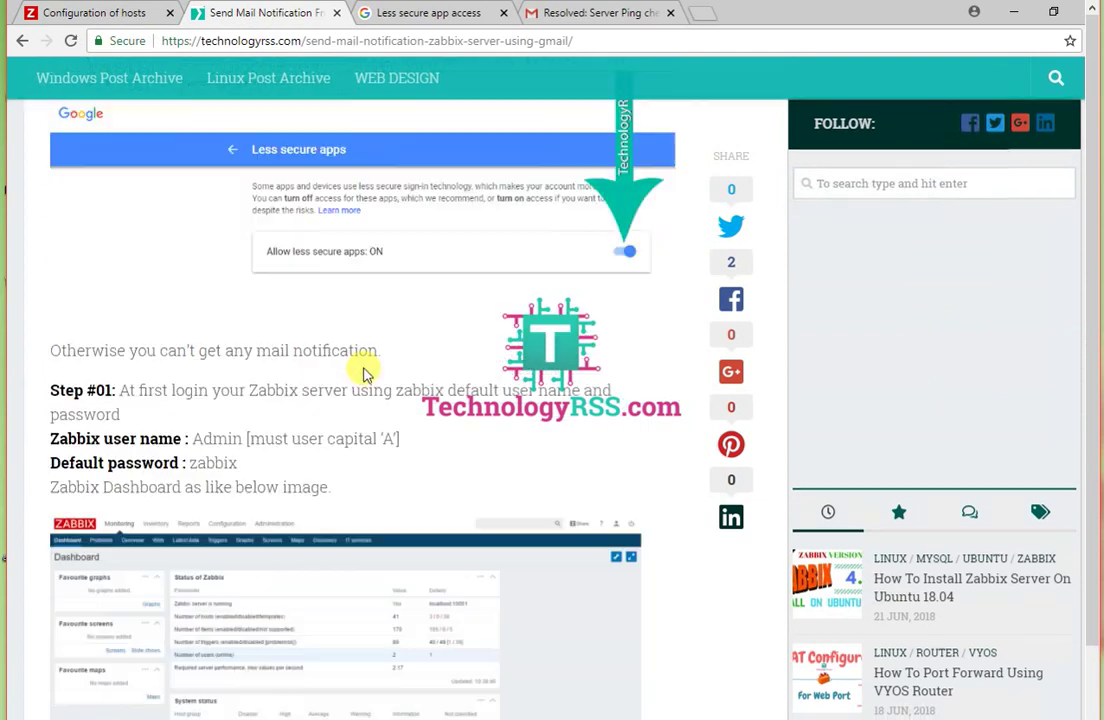
{"action": "scroll", "coordinate": [363, 374], "scroll_direction": "down", "scroll_amount": 1}
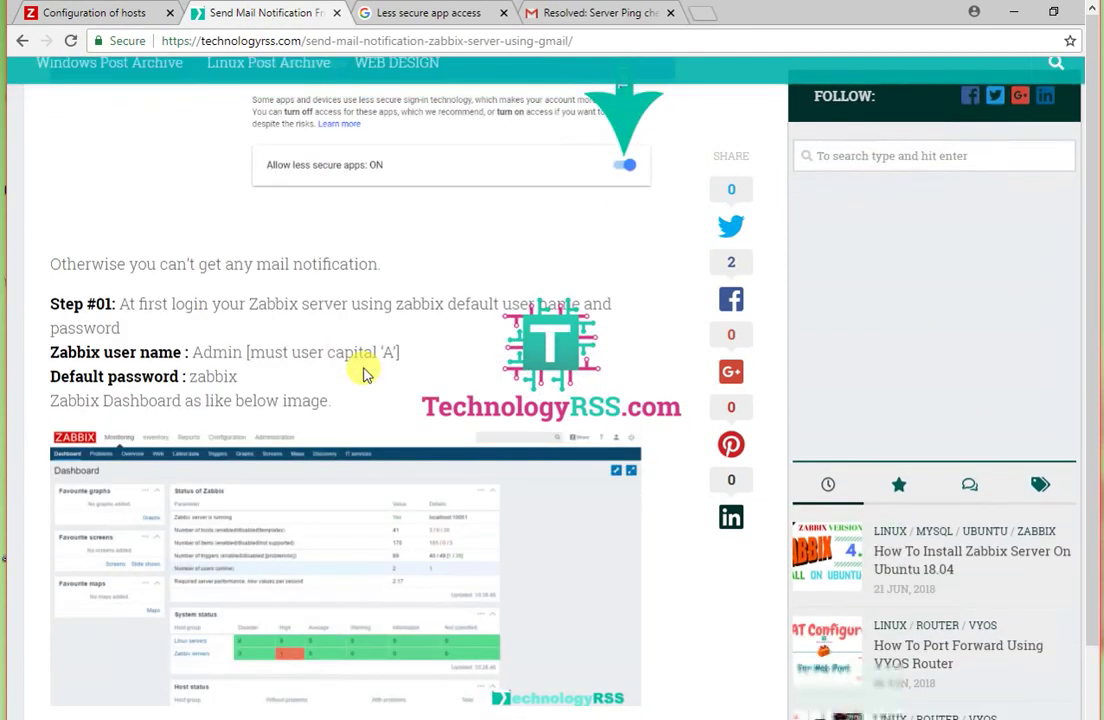
{"action": "scroll", "coordinate": [363, 374], "scroll_direction": "down", "scroll_amount": 20}
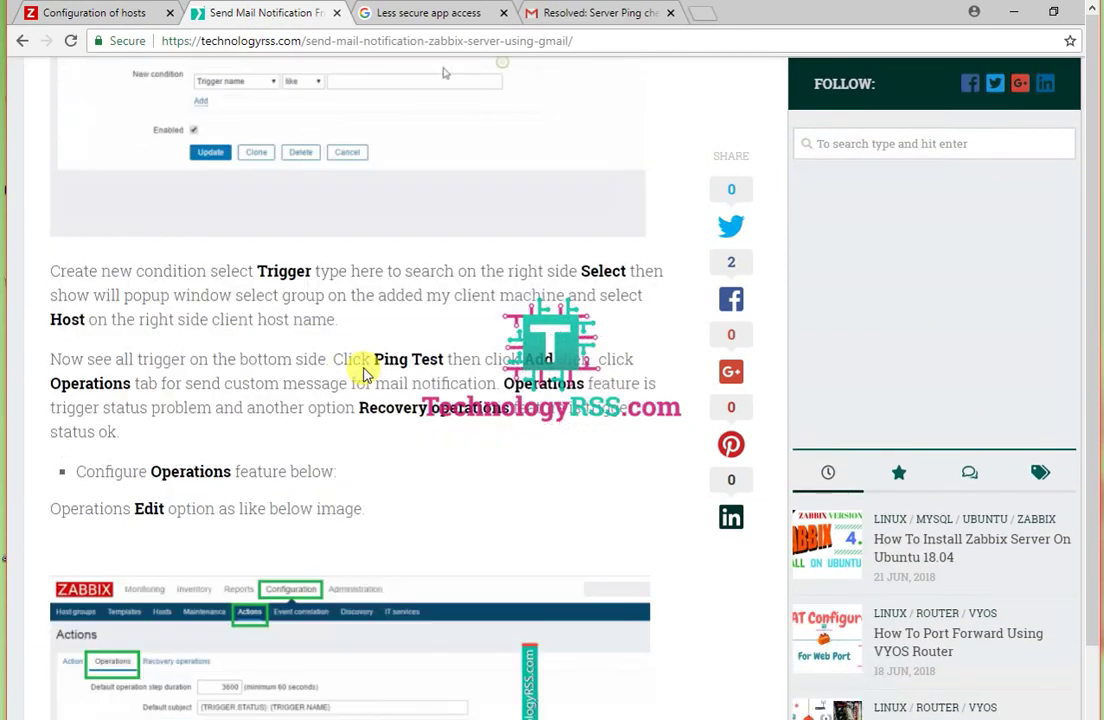
{"action": "scroll", "coordinate": [116, 407], "scroll_direction": "down", "scroll_amount": 8}
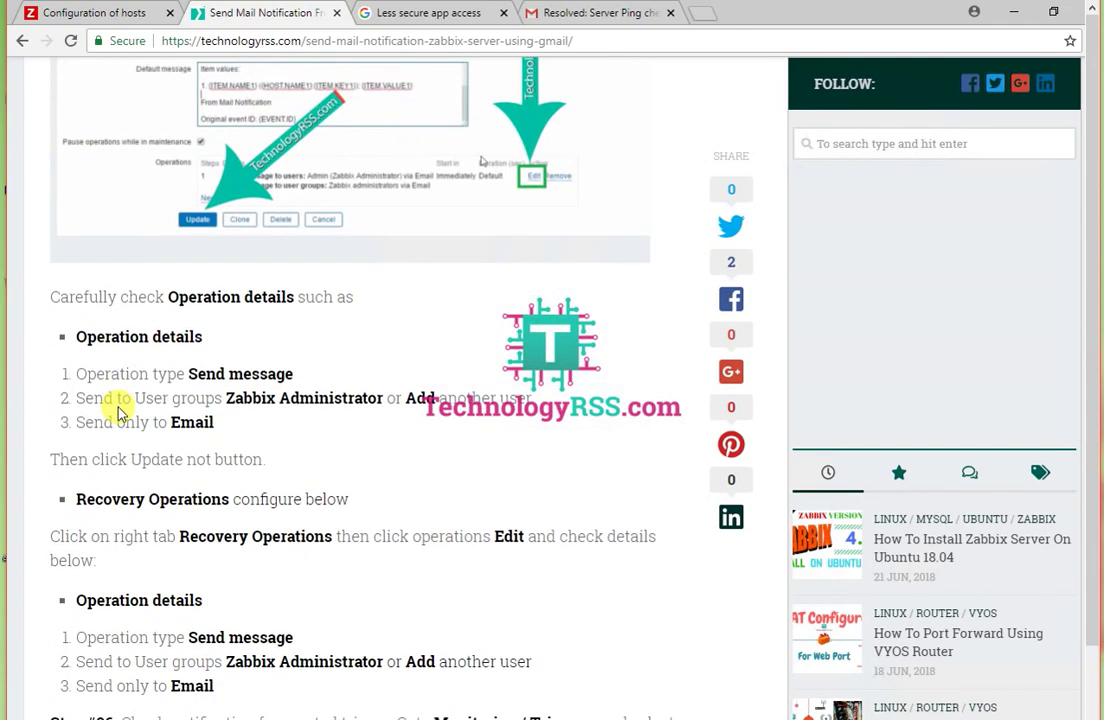
{"action": "scroll", "coordinate": [116, 410], "scroll_direction": "down", "scroll_amount": 9}
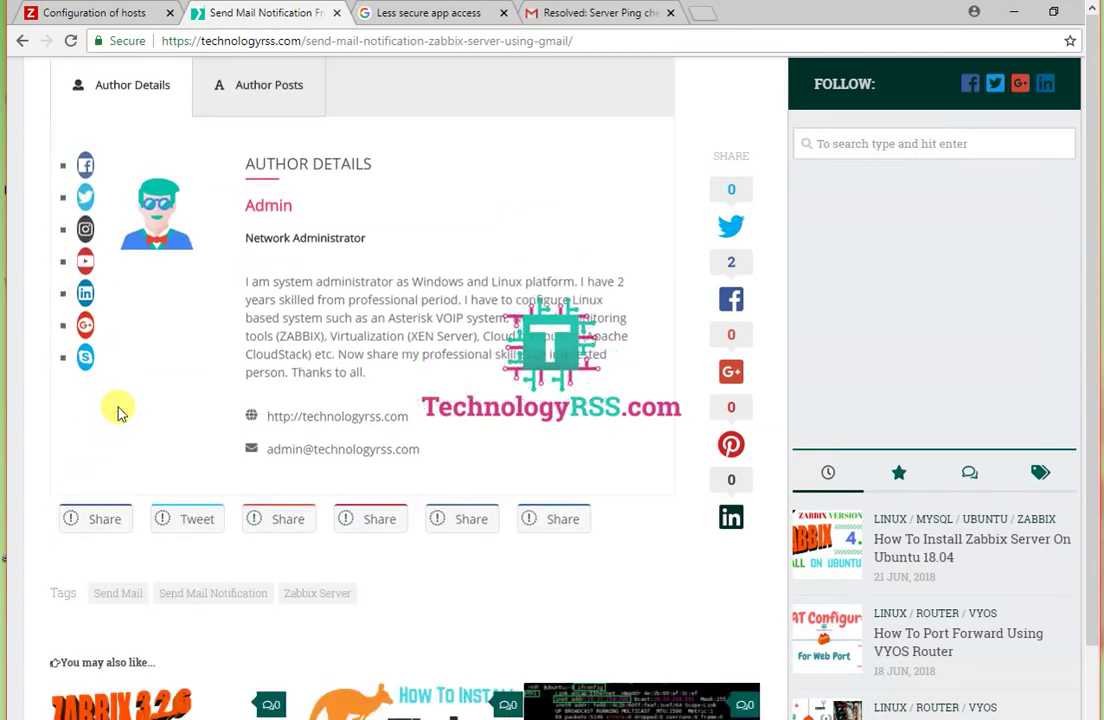
{"action": "scroll", "coordinate": [117, 413], "scroll_direction": "up", "scroll_amount": 8}
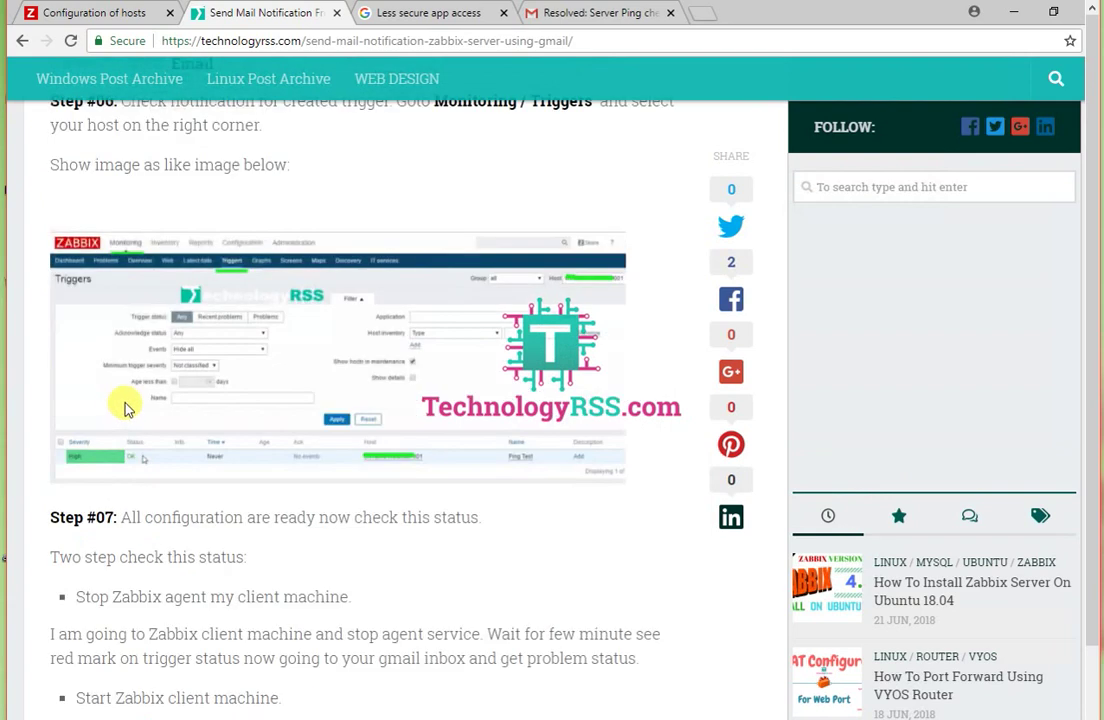
{"action": "scroll", "coordinate": [155, 437], "scroll_direction": "down", "scroll_amount": 3}
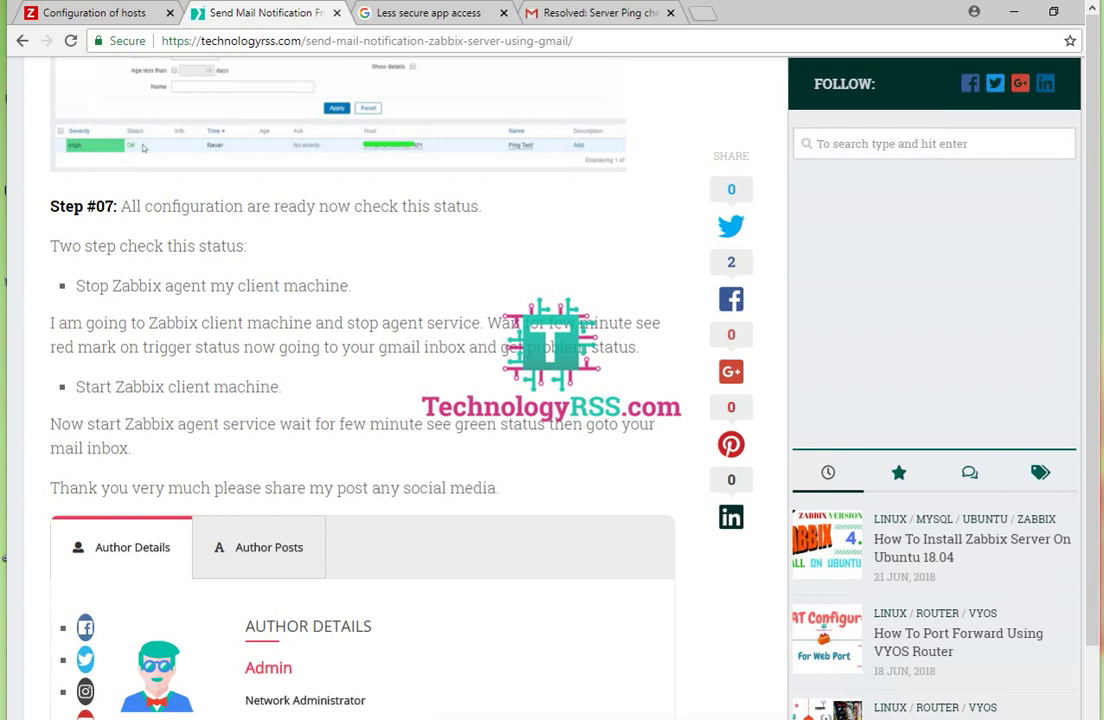
{"action": "type", "text": "Thank You Very much"}
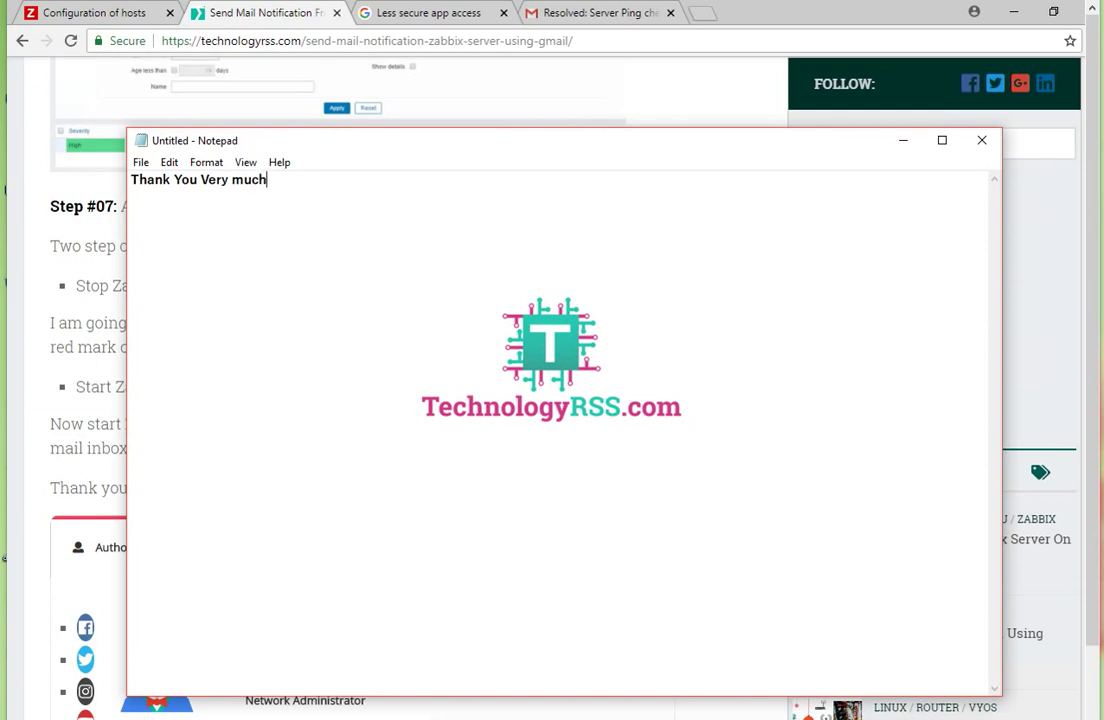
Step: Finish the Notepad note reading 'Thank You Very much watching this video'
{"action": "type", "text": "ing this video"}
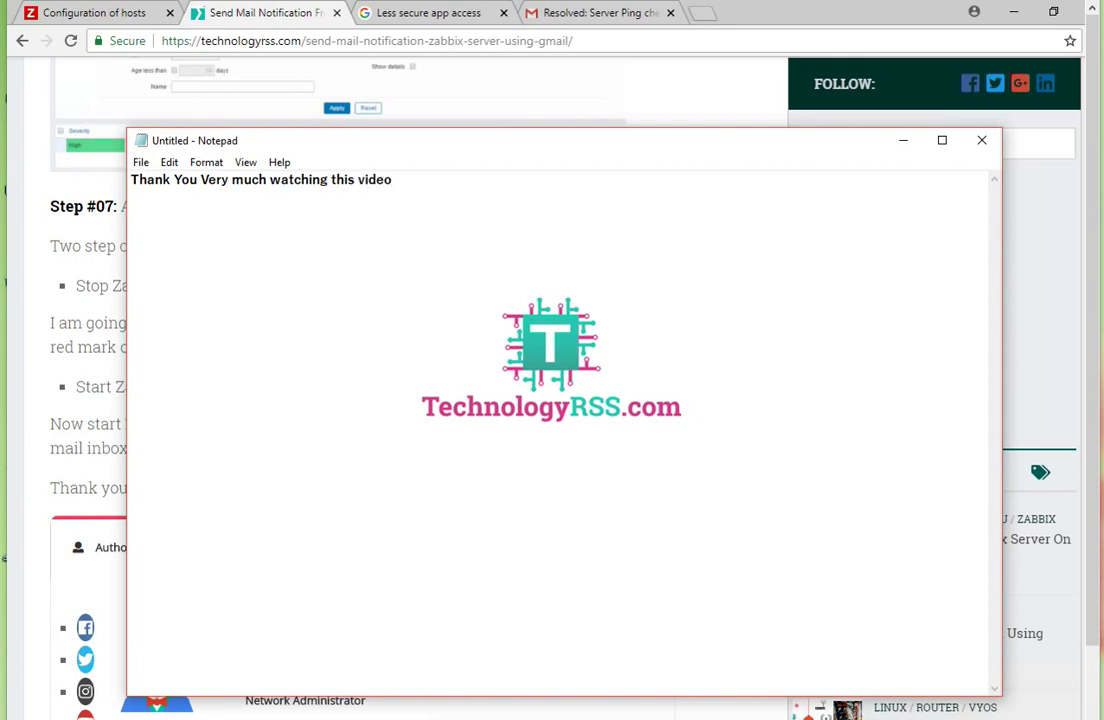
{"action": "type", "text": "ease s"}
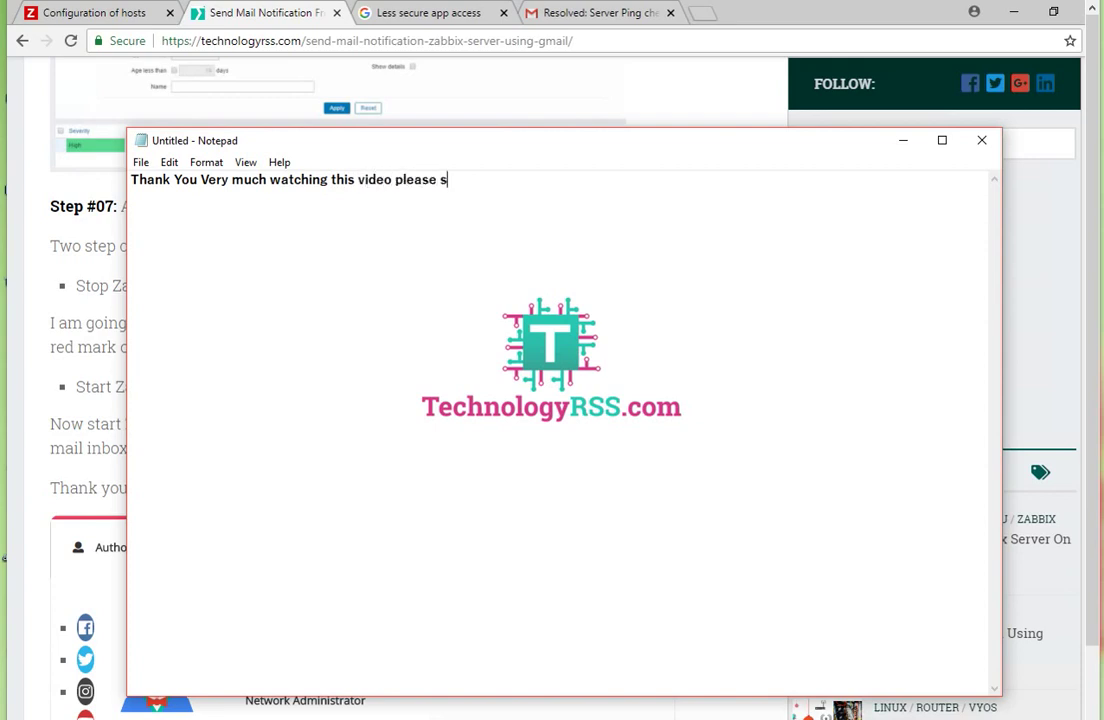